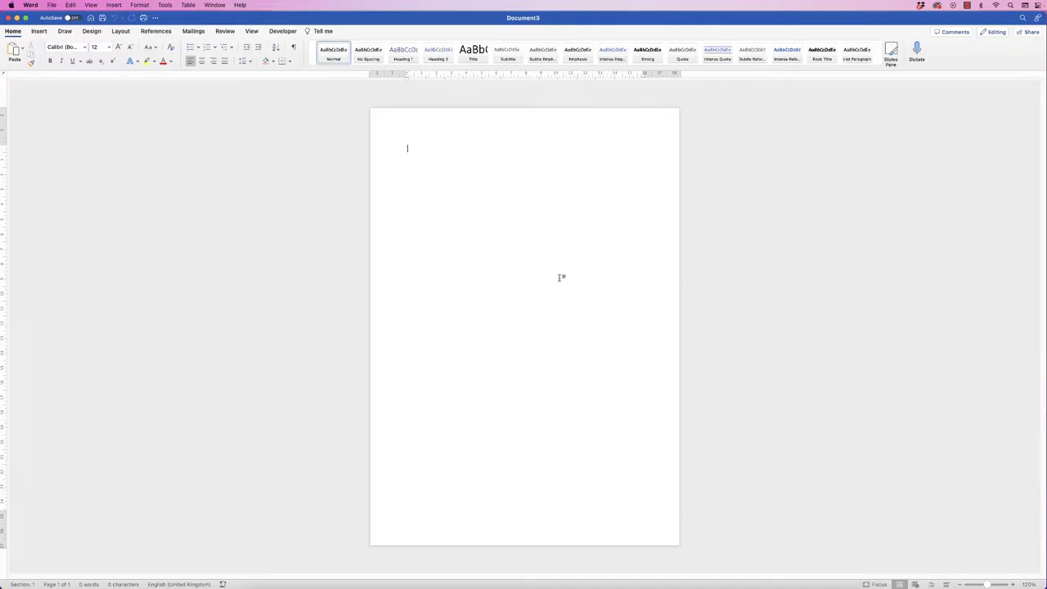
# - Insert a table with 20 columns and 1 row, and add a blank line above it
pyautogui.click(39, 31)
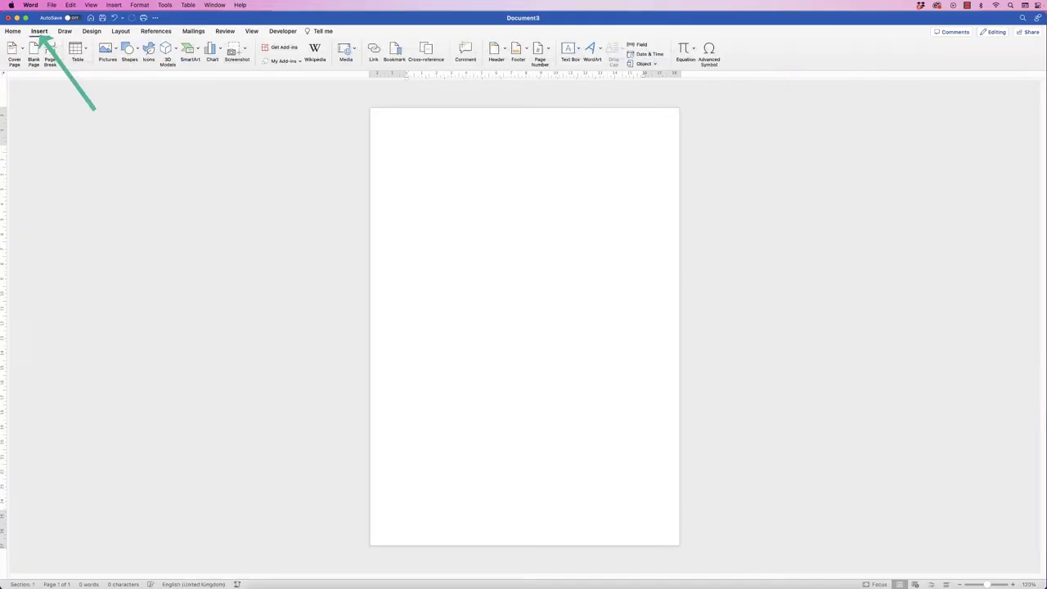
pyautogui.click(76, 49)
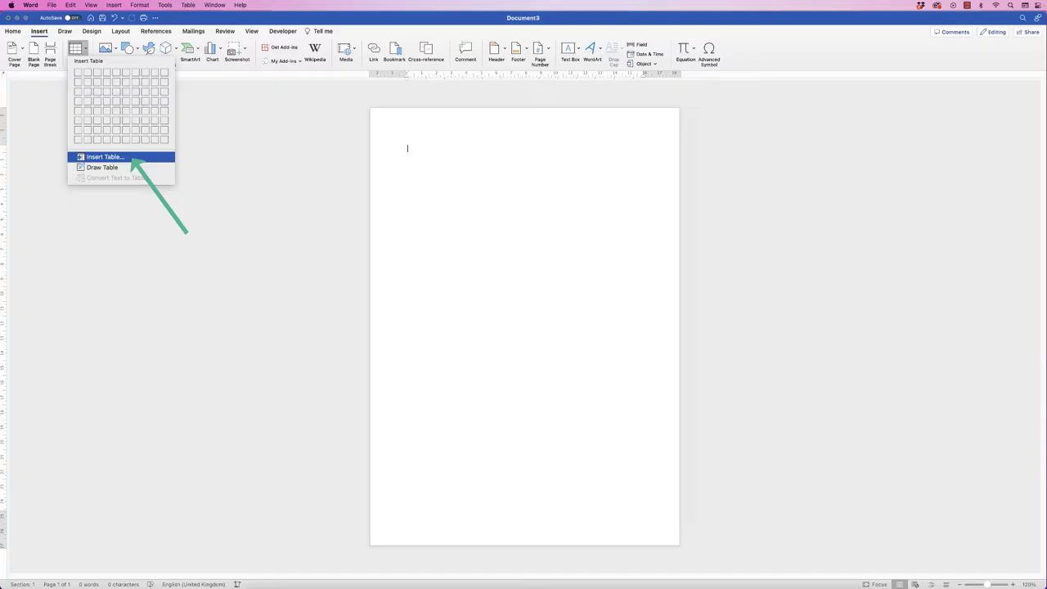
pyautogui.click(104, 156)
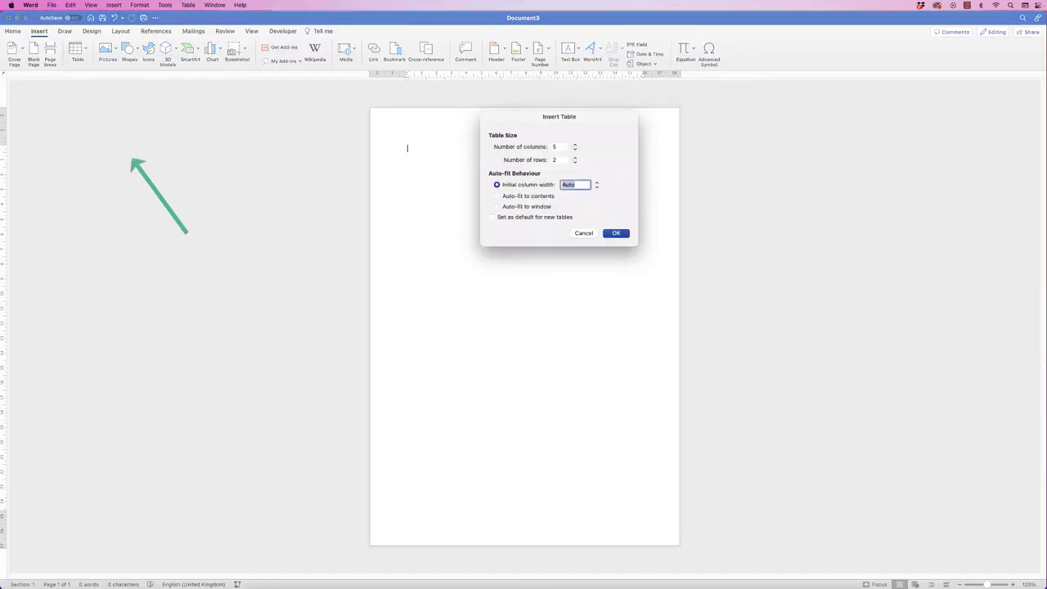
pyautogui.press('Tab')
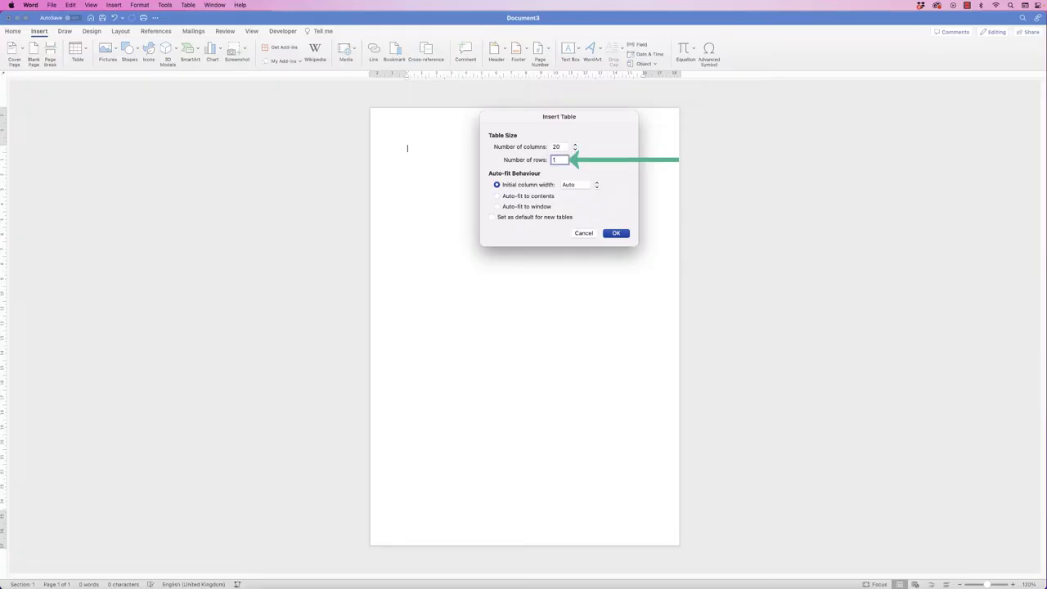
pyautogui.press('Return')
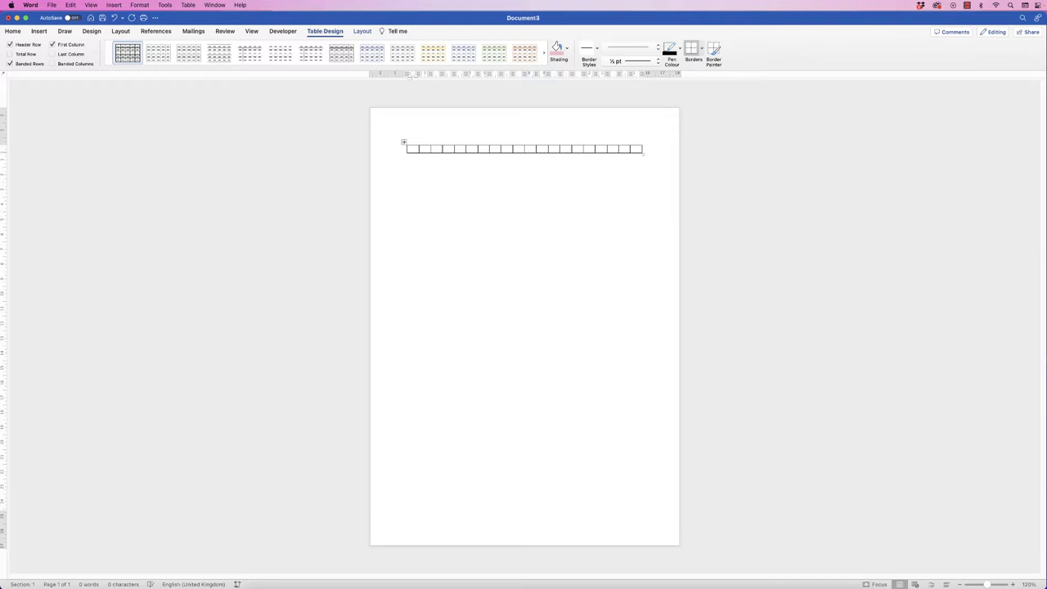
pyautogui.press('Return')
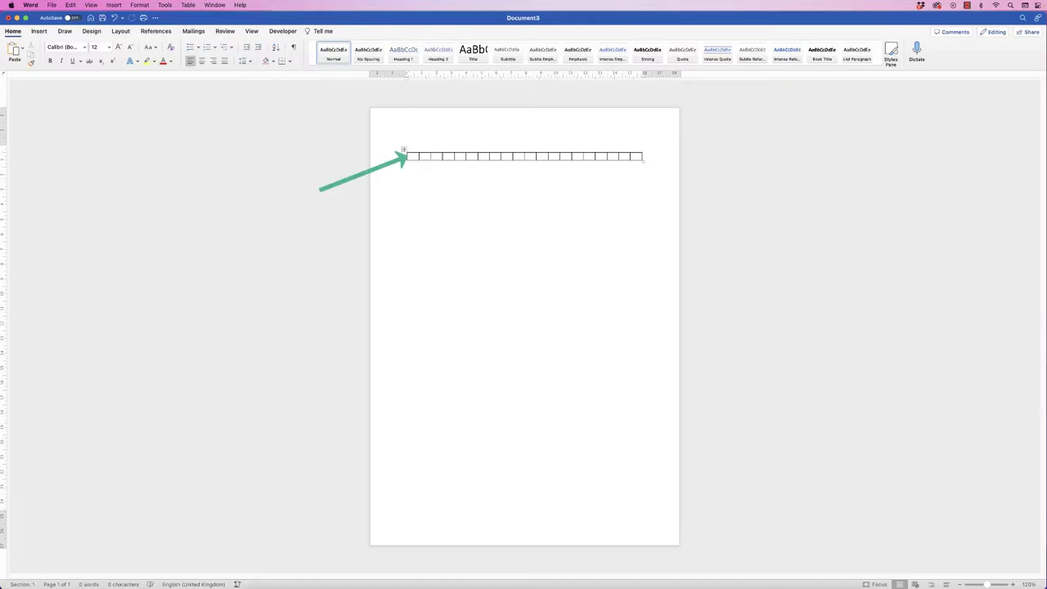
# - Merge the second through tenth cells of the table row into one wide cell
pyautogui.click(425, 156)
pyautogui.moveTo(519, 157); pyautogui.dragTo(419, 157)
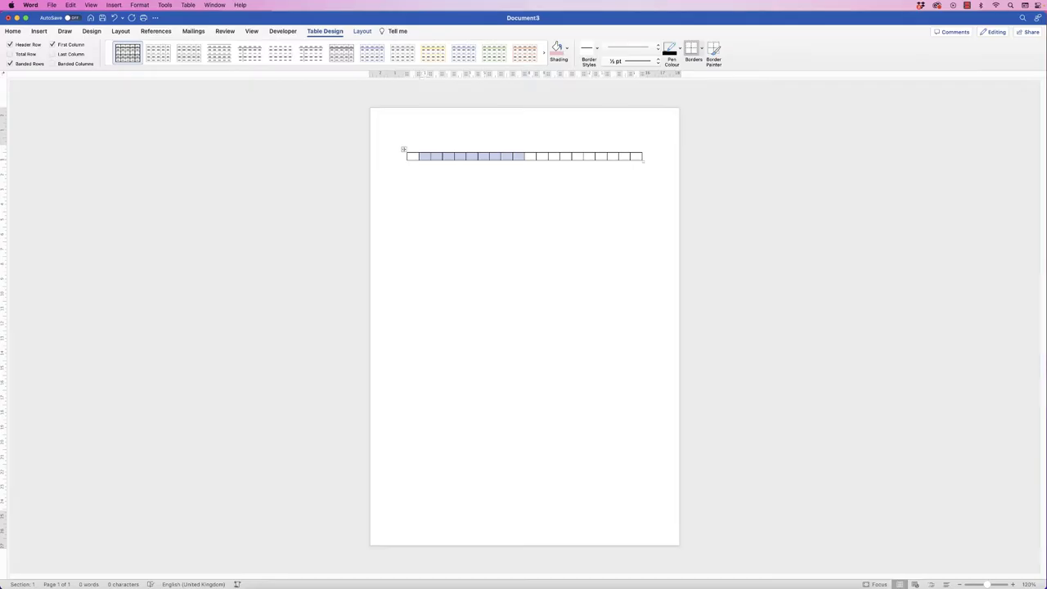
pyautogui.click(362, 31)
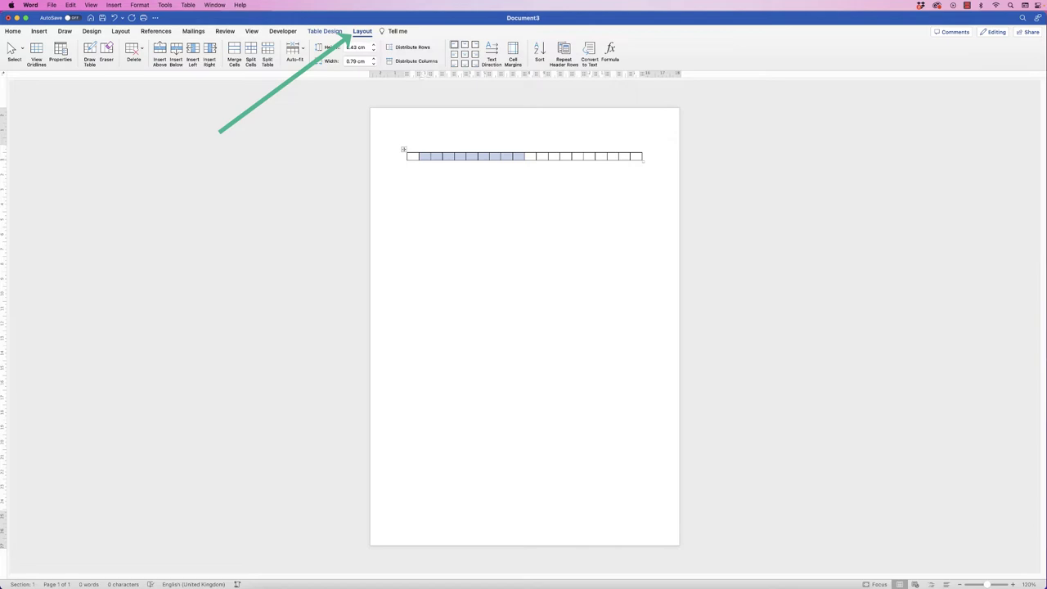
pyautogui.click(234, 54)
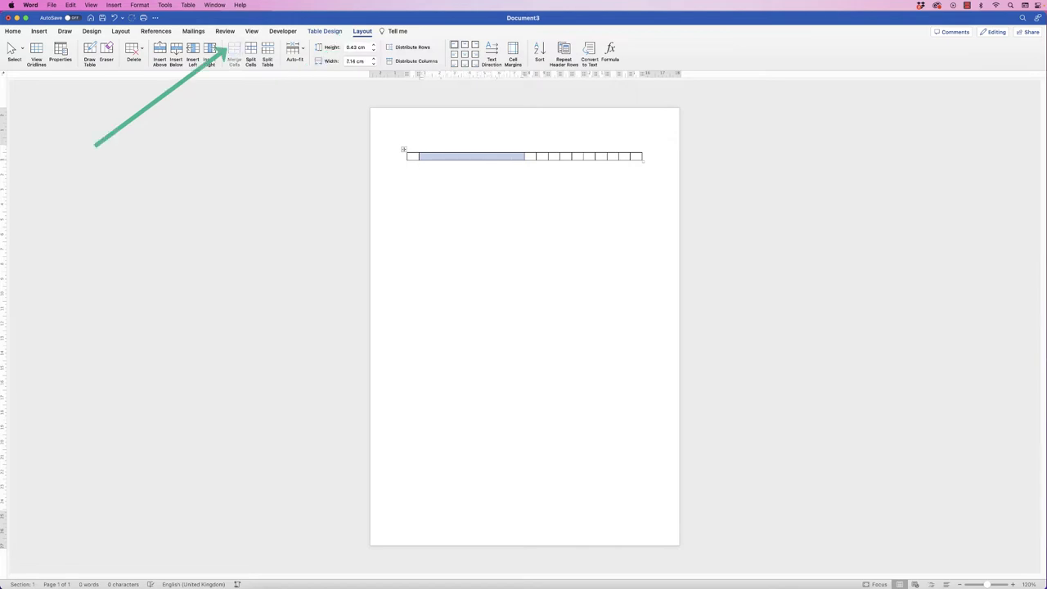
pyautogui.click(423, 156)
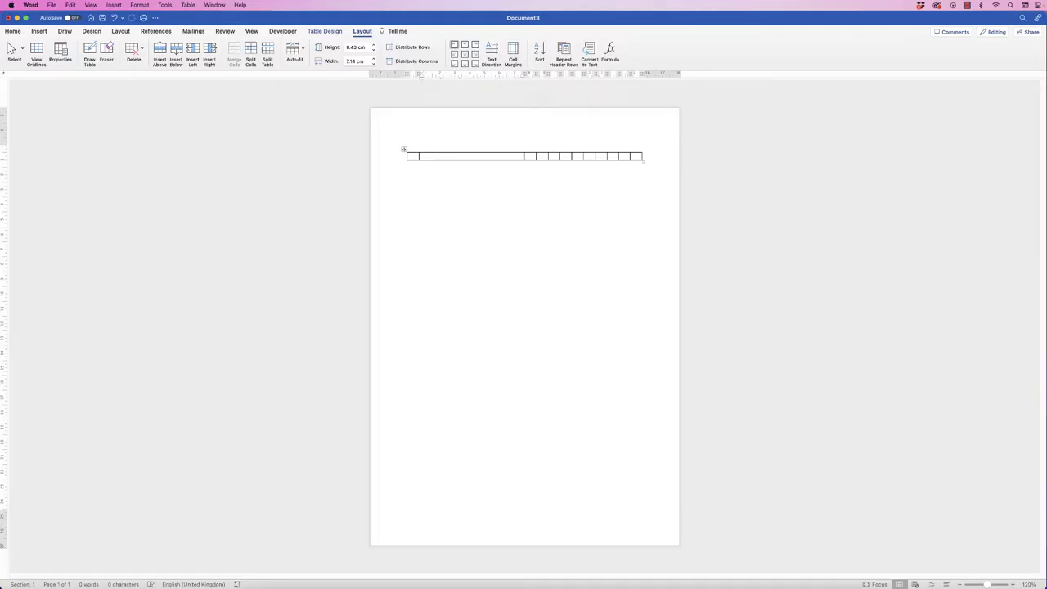
# - Set the row height of the whole table to 1 cm
pyautogui.click(404, 150)
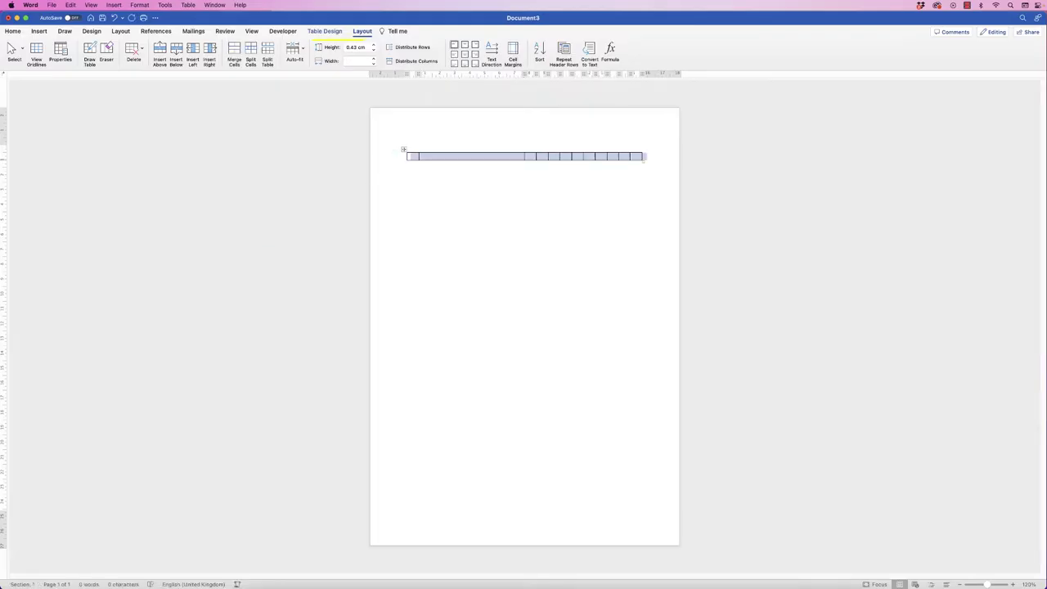
pyautogui.click(356, 48)
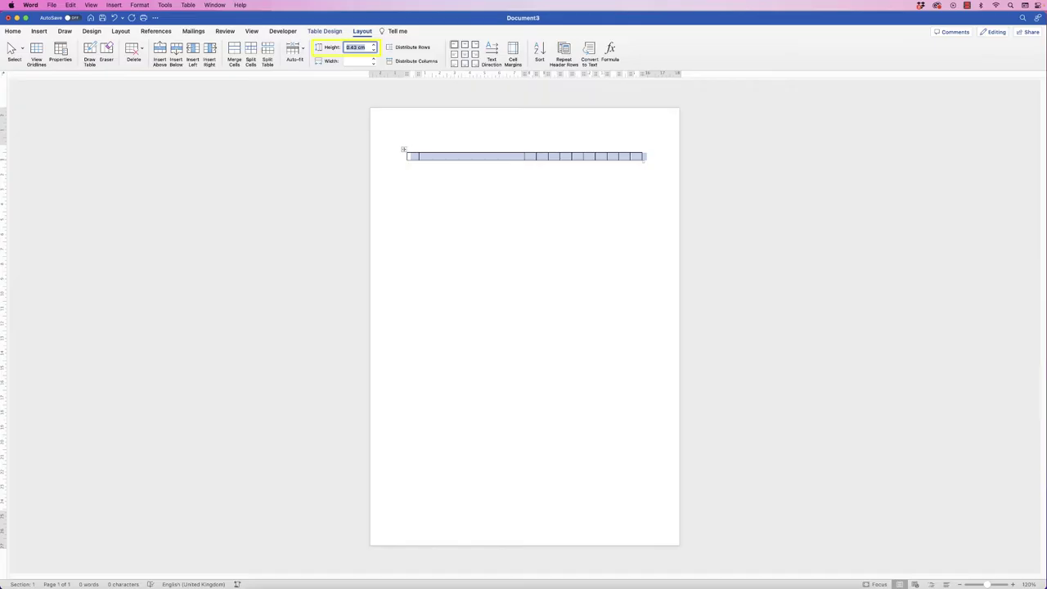
pyautogui.write('1')
pyautogui.press('Return')
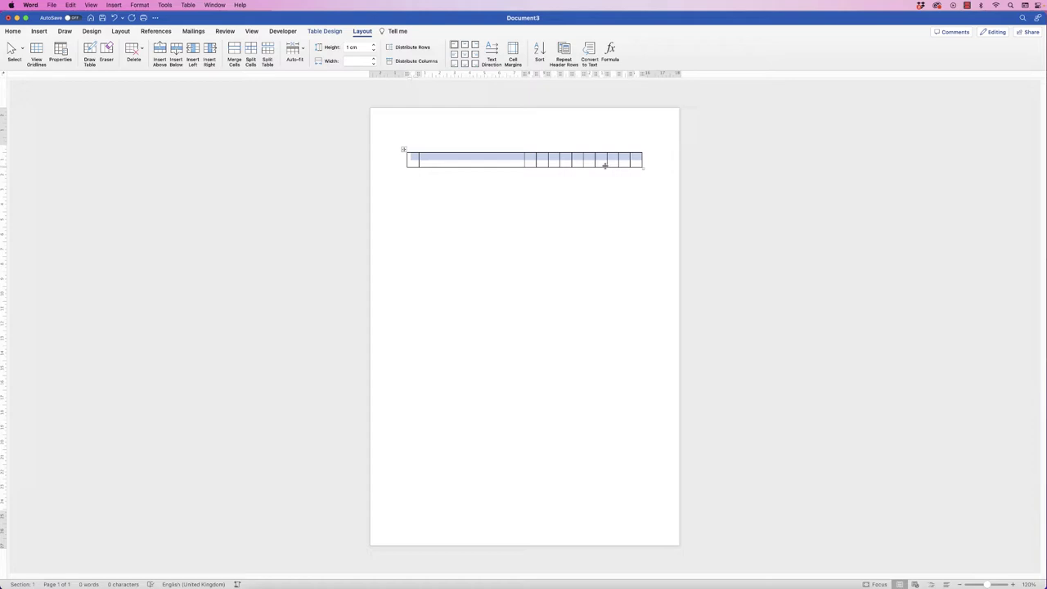
# - Centre the contents of all table cells in both directions, and align the wide merged cell centre left
pyautogui.click(464, 56)
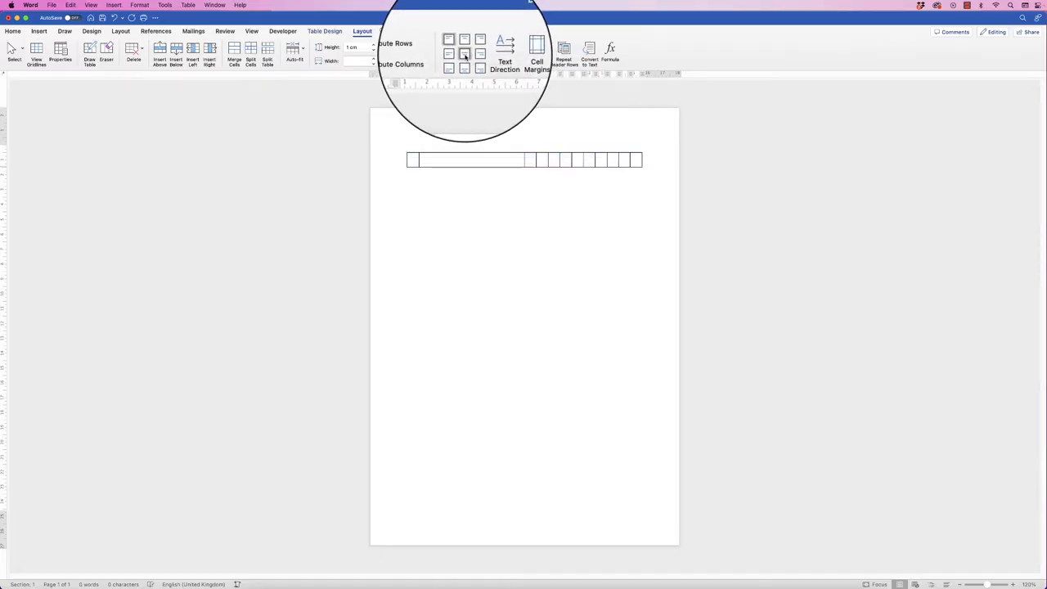
pyautogui.click(467, 161)
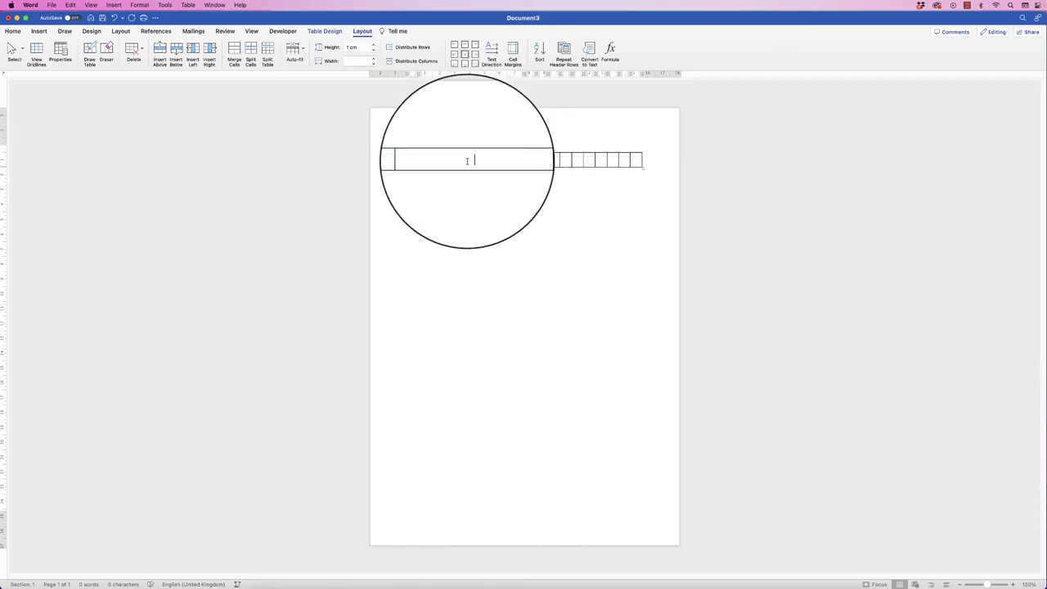
pyautogui.click(454, 55)
pyautogui.click(417, 161)
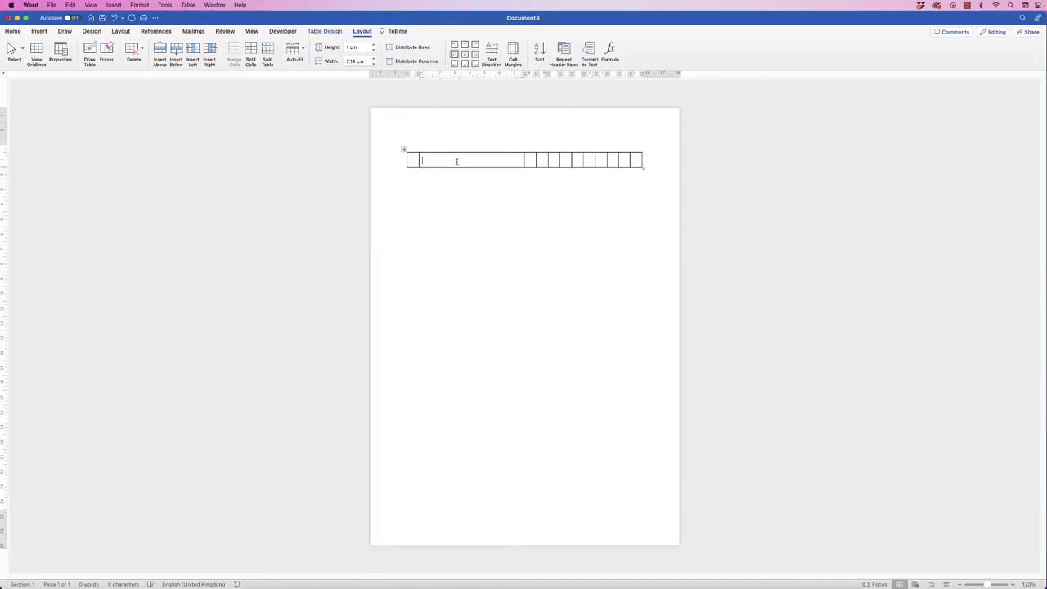
# - Set the font of the whole table to Times New Roman, size 10.5
pyautogui.click(402, 150)
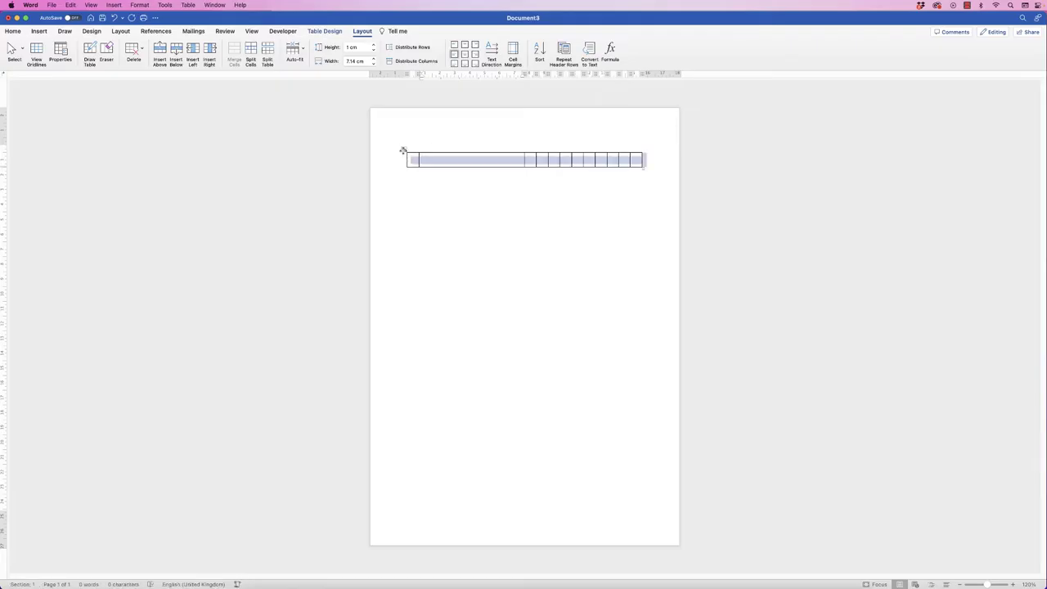
pyautogui.click(14, 31)
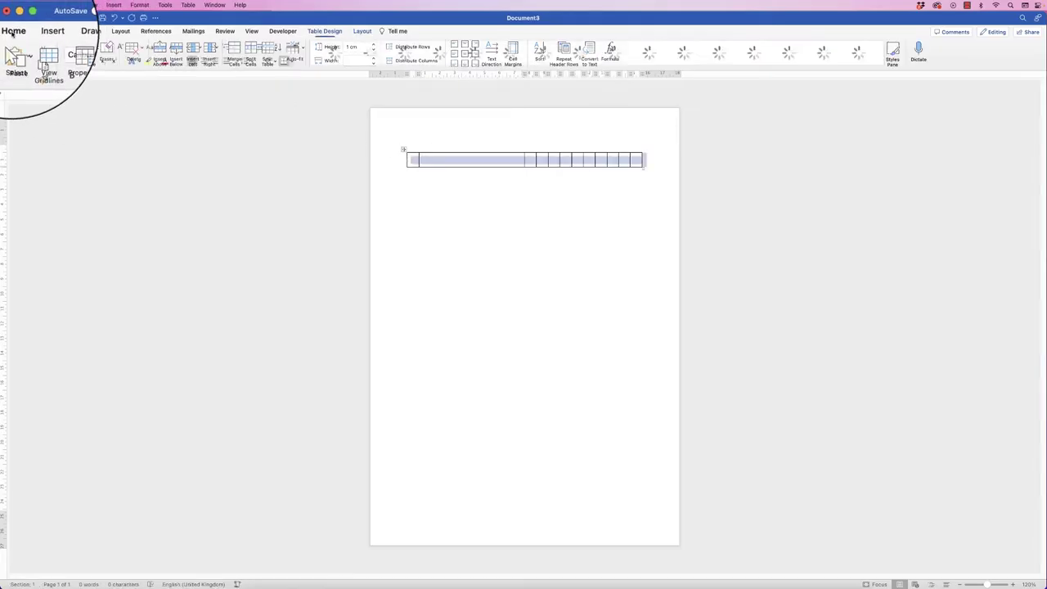
pyautogui.click(81, 50)
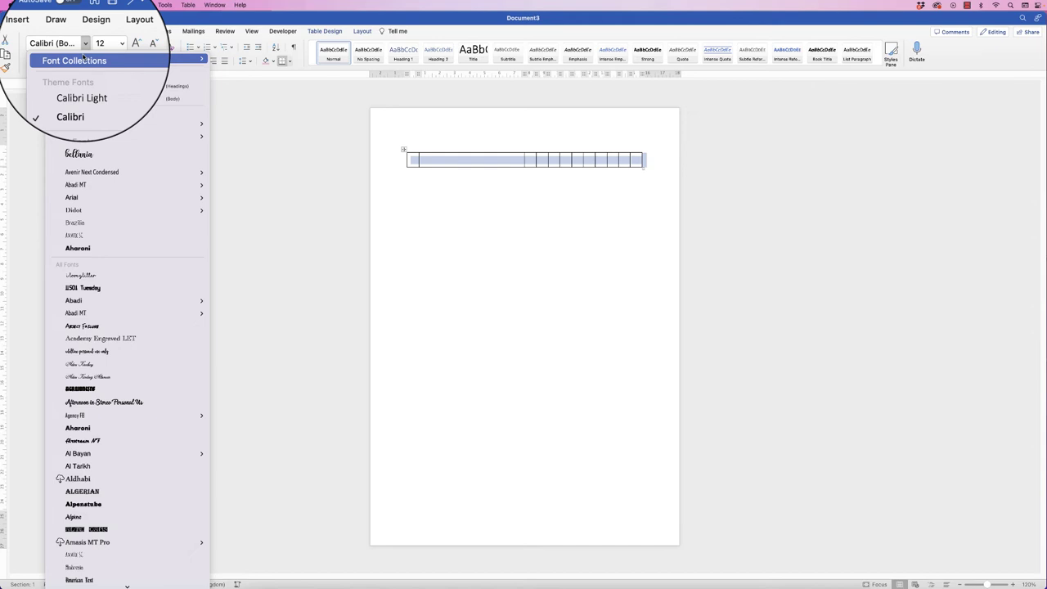
pyautogui.click(82, 124)
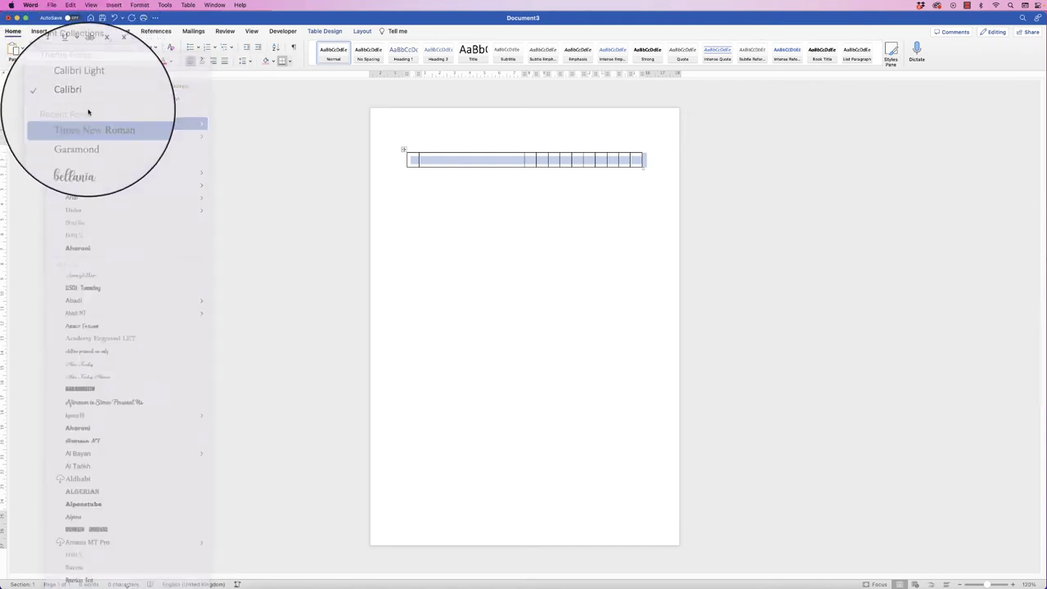
pyautogui.click(109, 47)
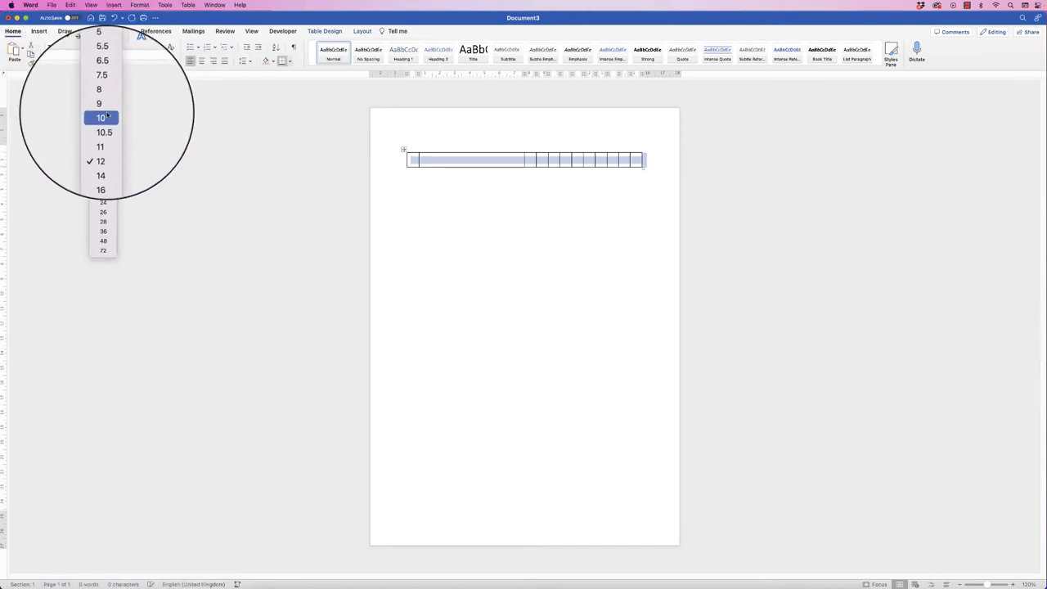
pyautogui.click(102, 124)
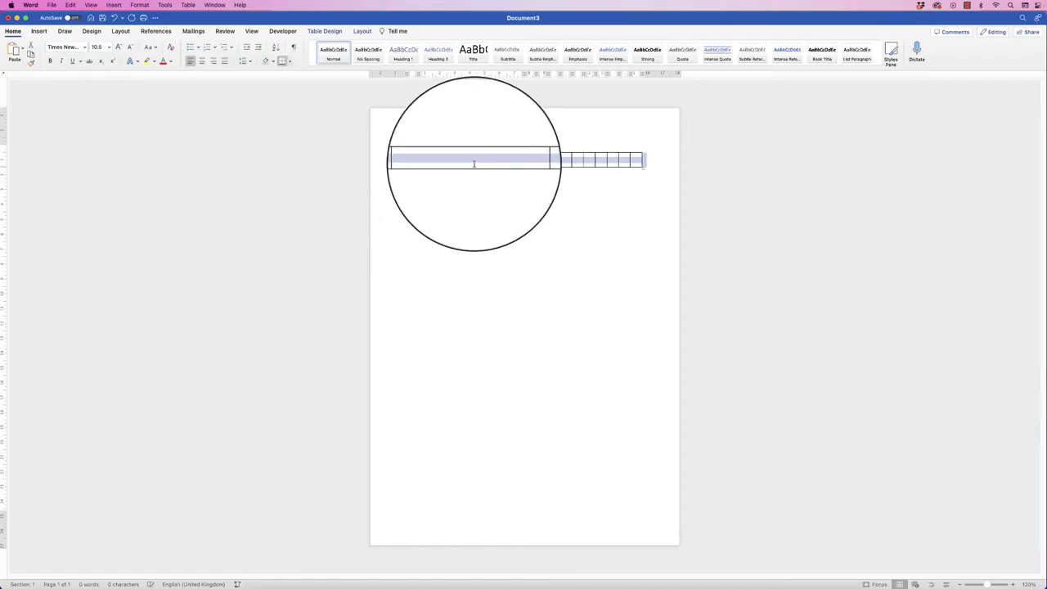
# - Add more blank lines above the table to leave space at the top of the page
pyautogui.click(449, 172)
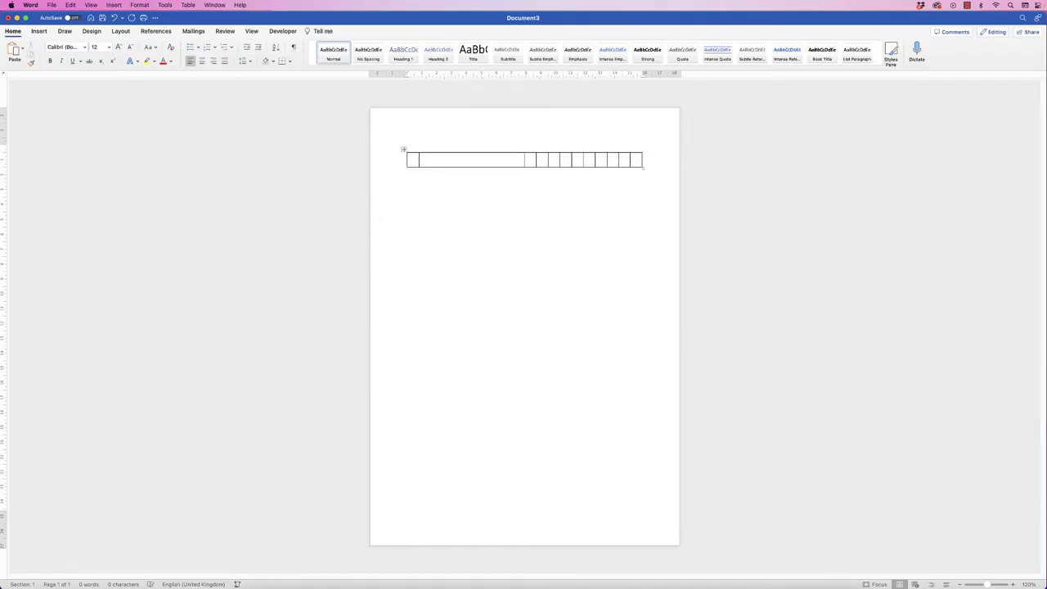
pyautogui.click(412, 160)
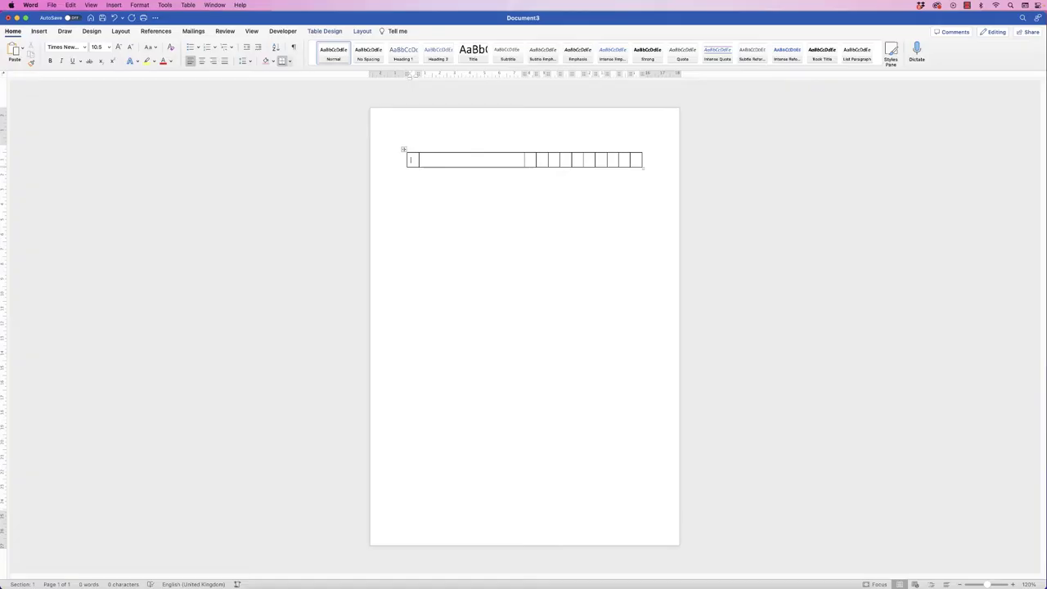
pyautogui.click(407, 149)
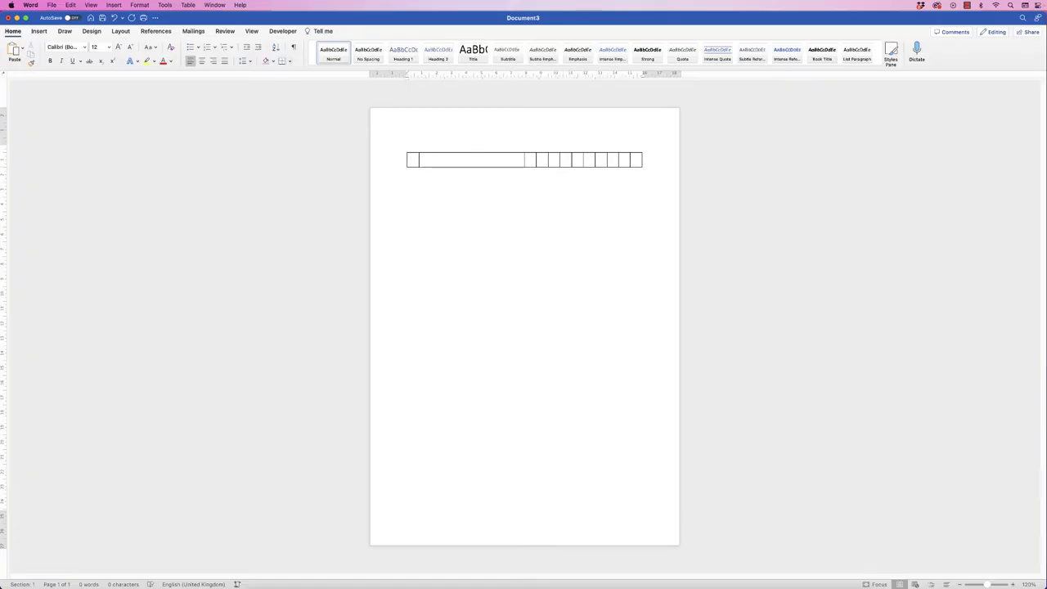
pyautogui.press('Return')
pyautogui.press('Return')
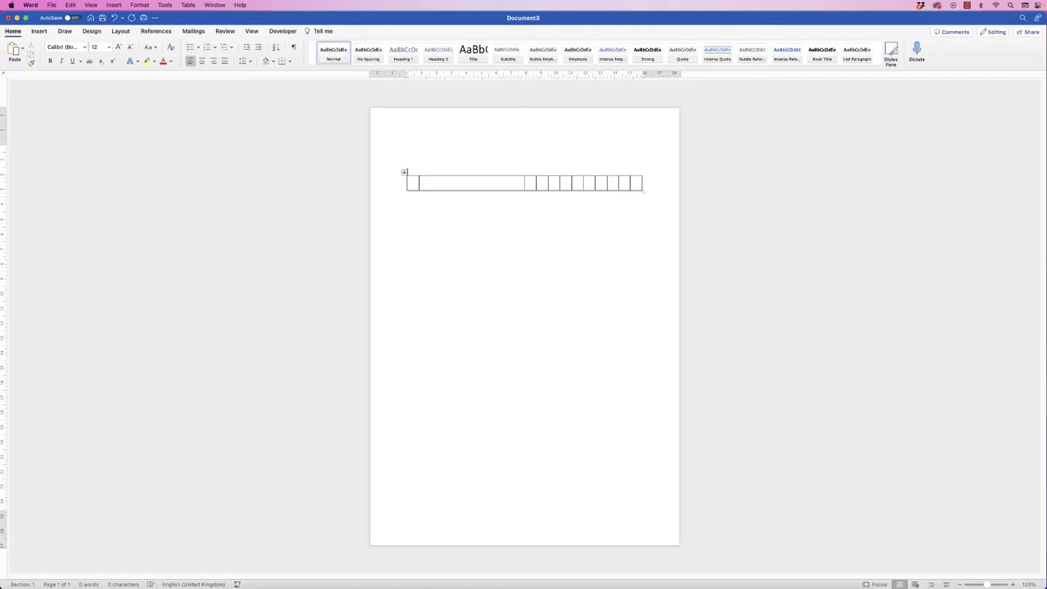
# - Extend the table downward with 13 empty rows, for 14 rows in total
pyautogui.click(636, 183)
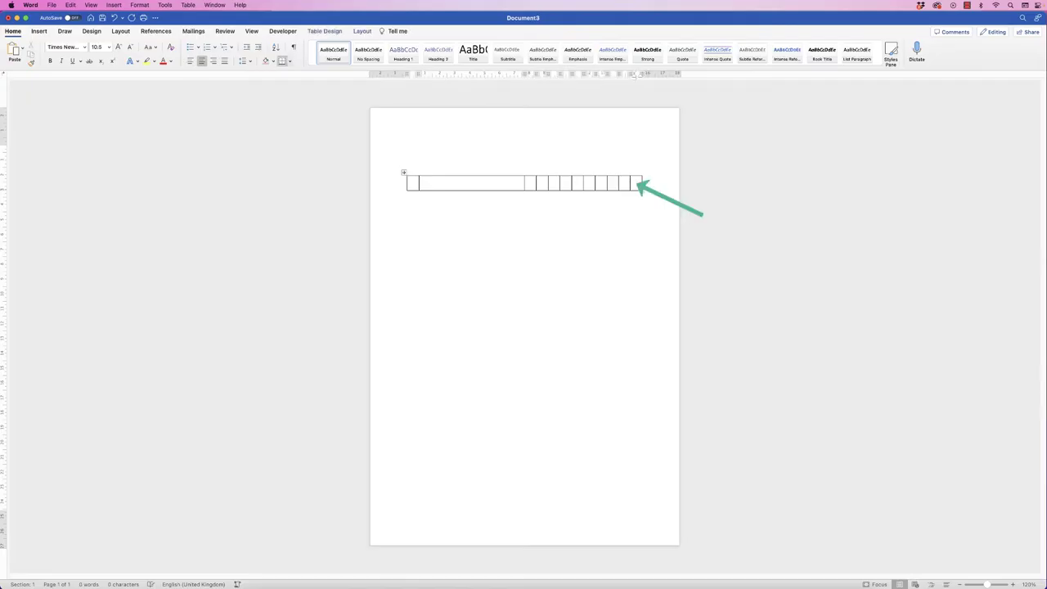
pyautogui.press('Tab')
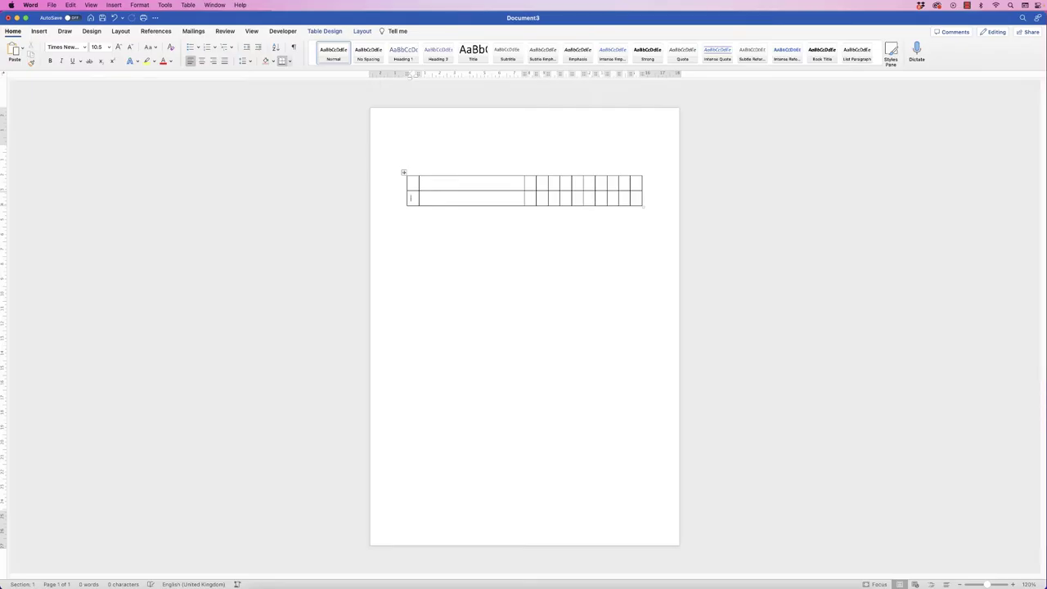
pyautogui.click(636, 199)
pyautogui.click(363, 31)
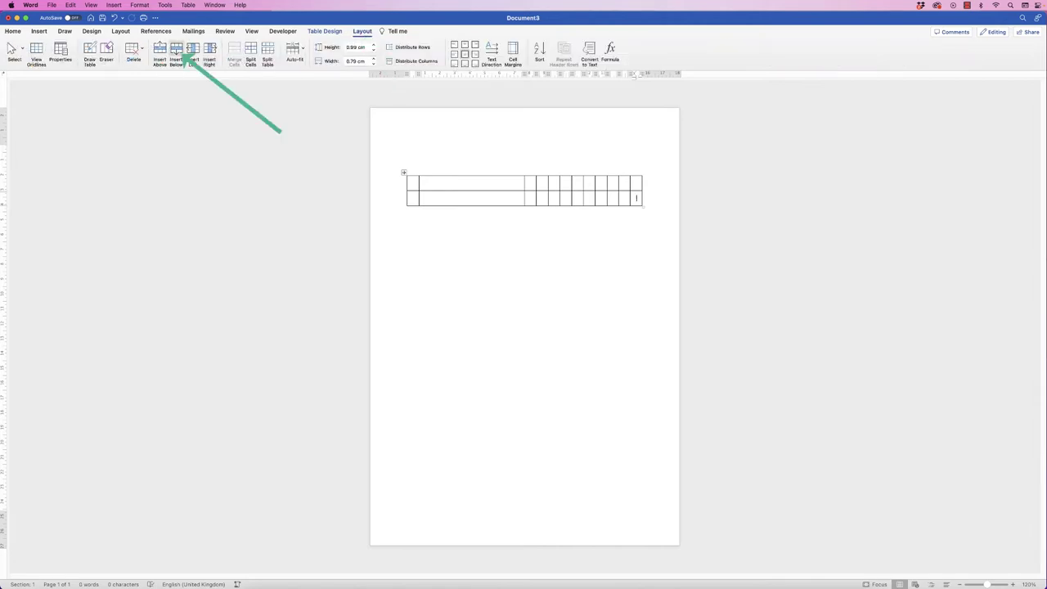
pyautogui.click(176, 51)
pyautogui.click(176, 51)
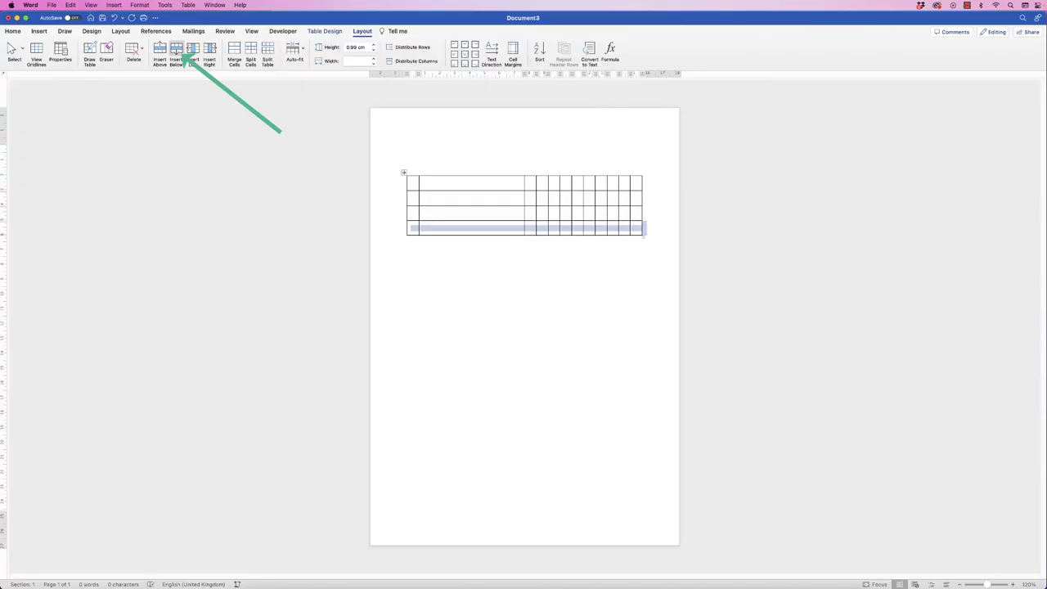
pyautogui.click(176, 51)
pyautogui.click(176, 51)
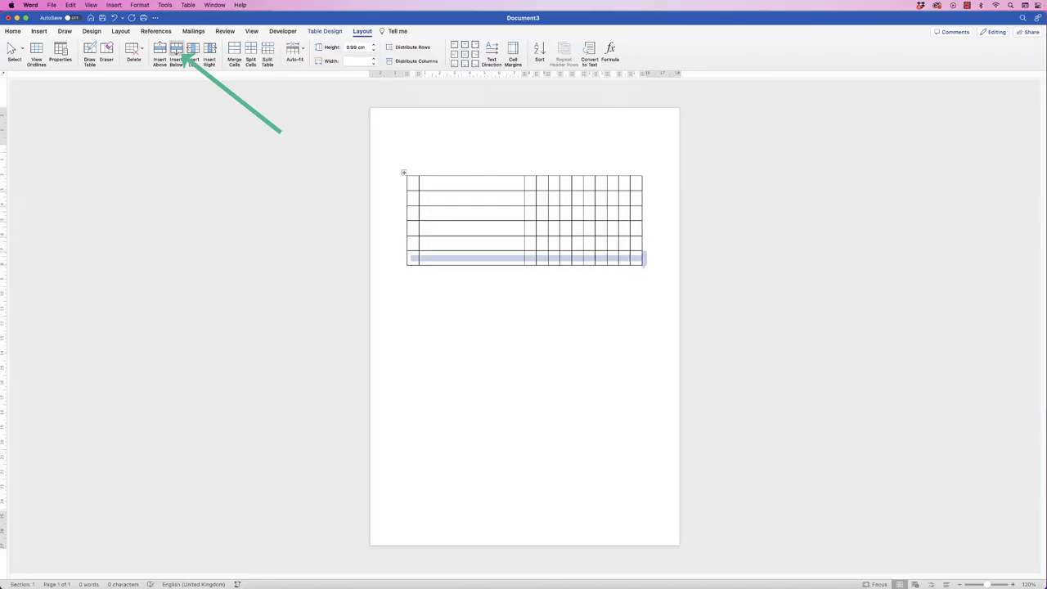
pyautogui.click(176, 50)
pyautogui.click(176, 50)
pyautogui.click(176, 51)
pyautogui.click(176, 50)
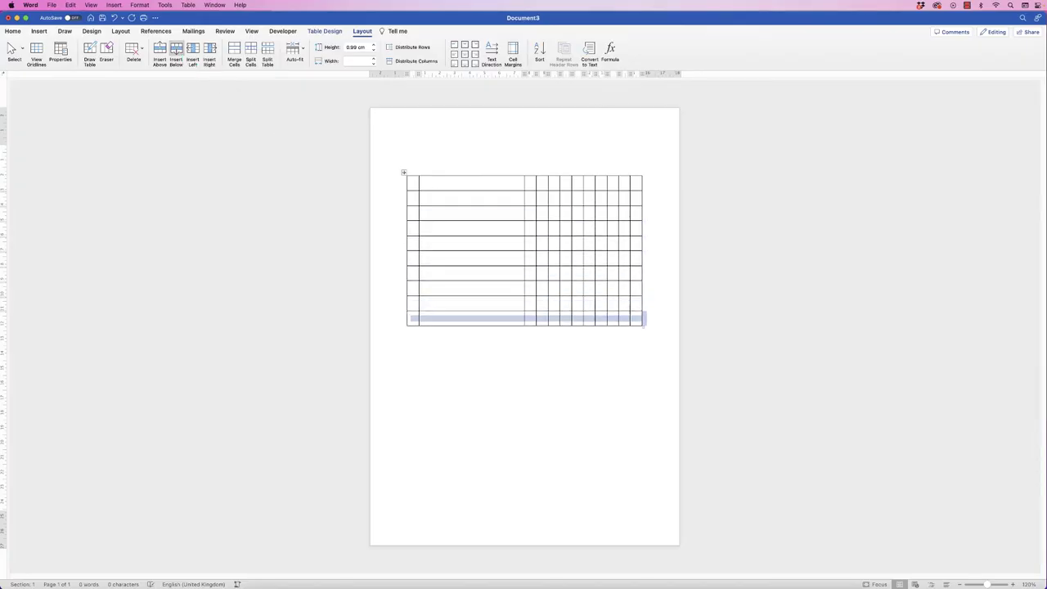
pyautogui.click(176, 51)
pyautogui.click(176, 50)
pyautogui.click(176, 51)
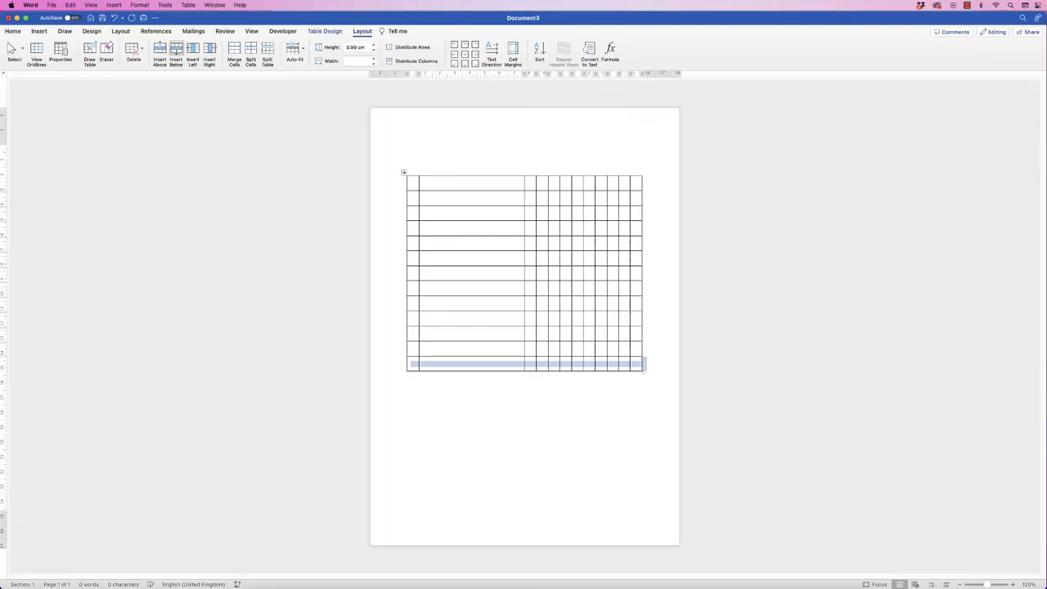
pyautogui.click(176, 51)
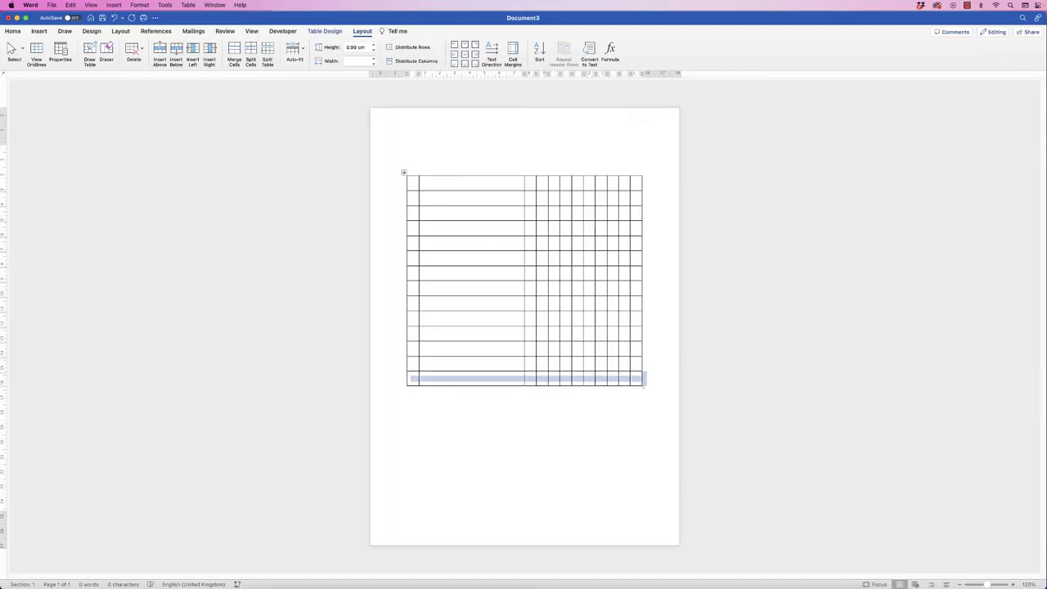
# - Number the rows 1 to 16 in the first column below the header row, adding table rows to reach 16
pyautogui.click(411, 198)
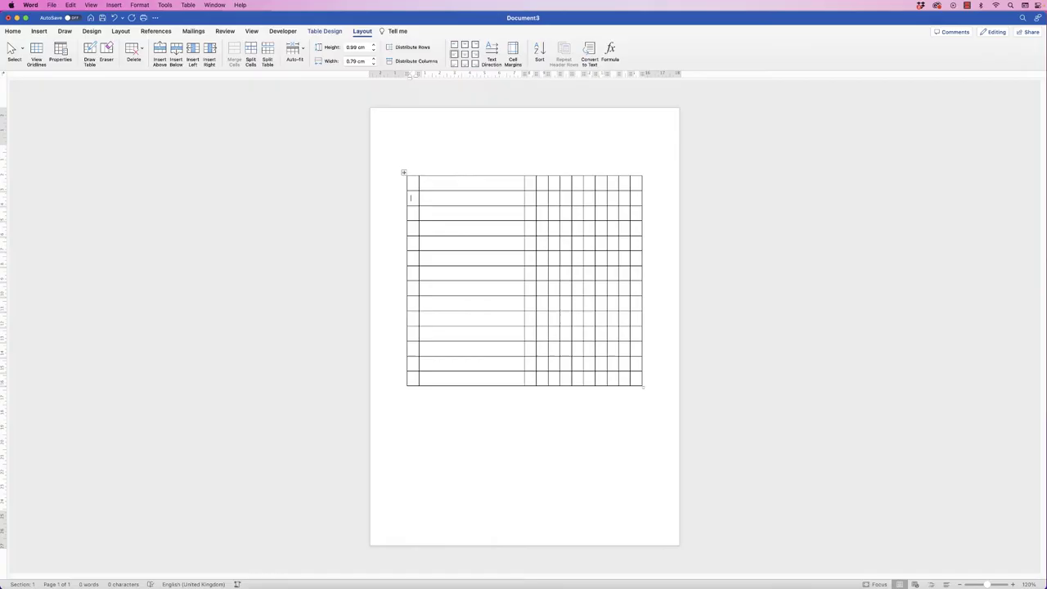
pyautogui.write('7')
pyautogui.press('Down')
pyautogui.write('8')
pyautogui.press('Down')
pyautogui.write('9')
pyautogui.press('Down')
pyautogui.write('10')
pyautogui.press('Down')
pyautogui.click(413, 393)
pyautogui.write('14')
pyautogui.press('Down')
pyautogui.write('15')
pyautogui.press('Down')
pyautogui.write('16')
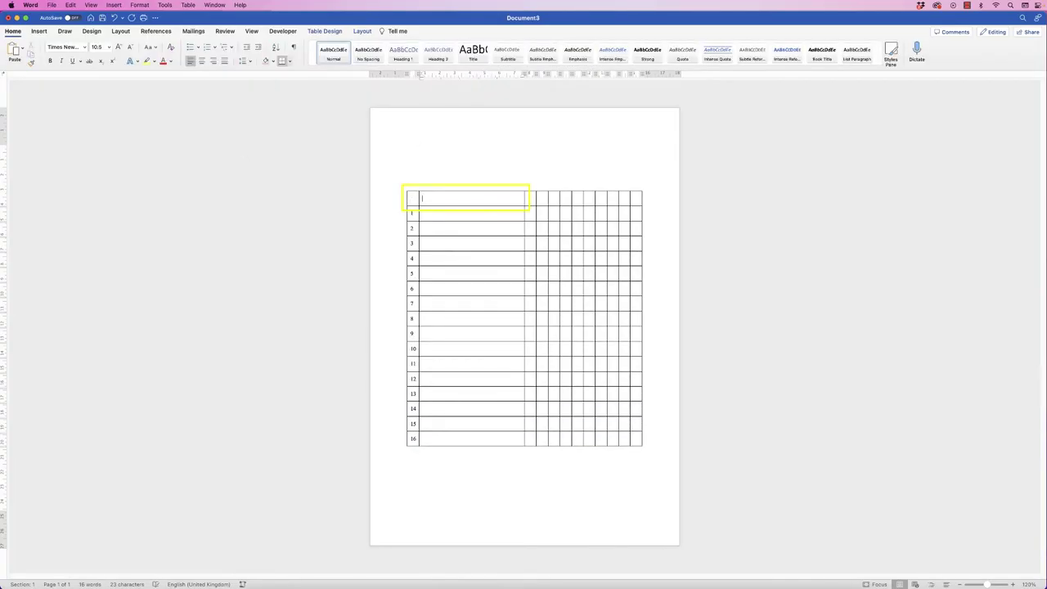
# - Merge the first two cells of the header row and centre the merged cell's contents
pyautogui.moveTo(428, 198); pyautogui.dragTo(413, 198)
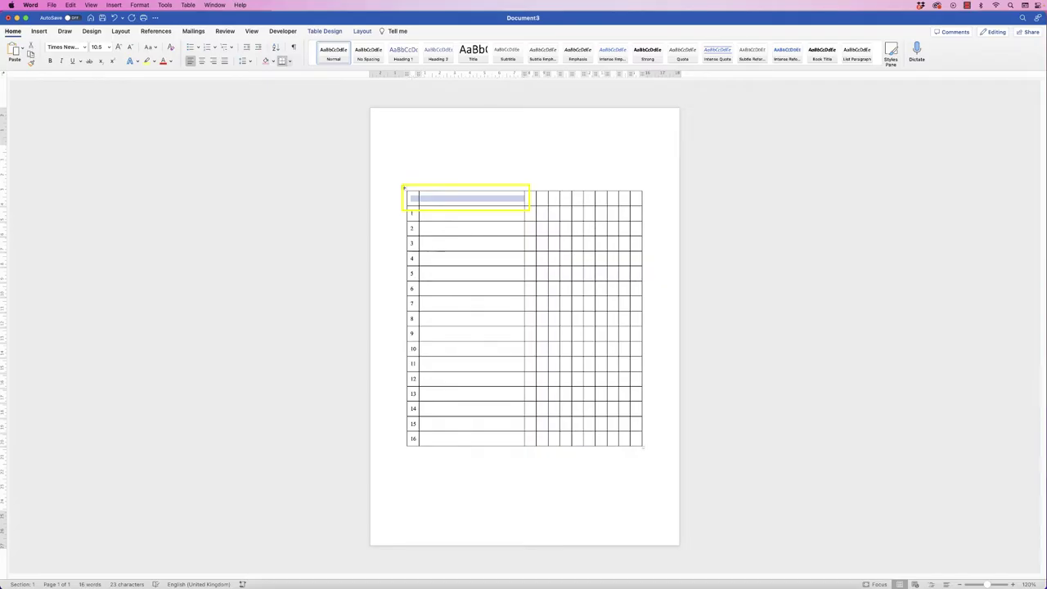
pyautogui.click(363, 31)
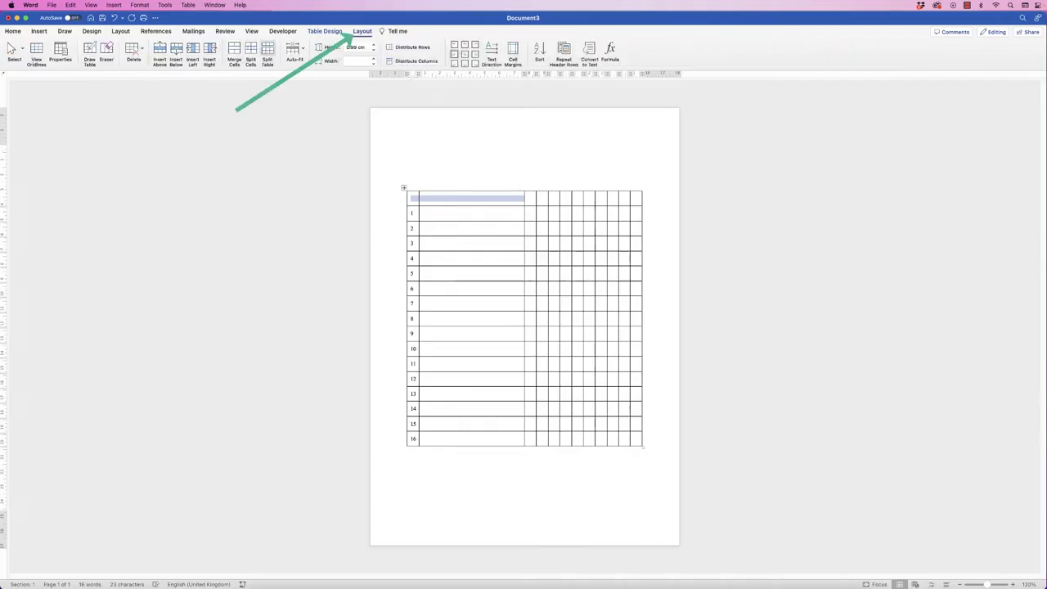
pyautogui.click(234, 53)
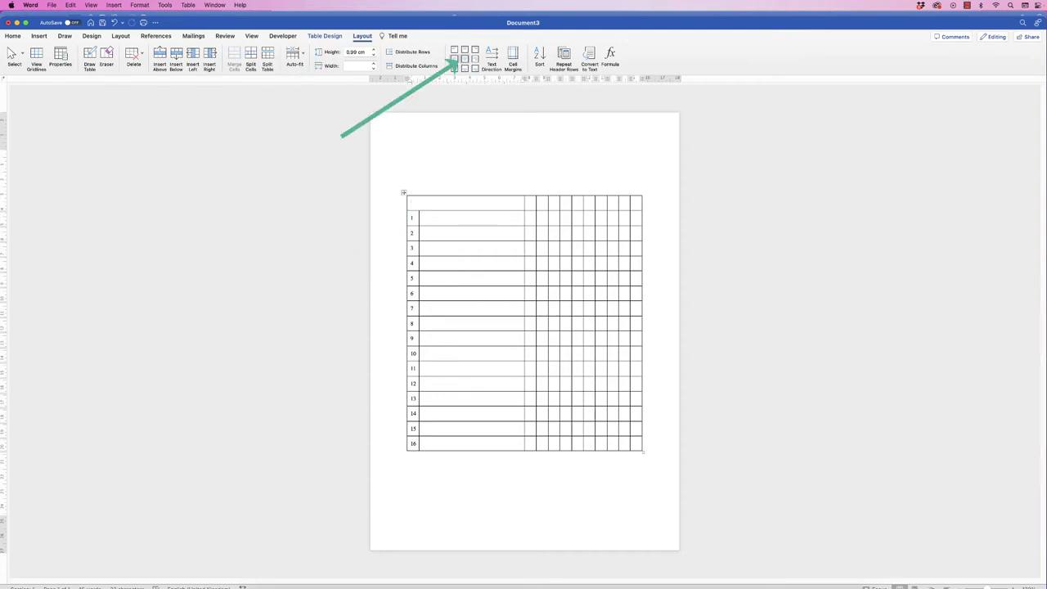
pyautogui.click(410, 203)
pyautogui.click(466, 203)
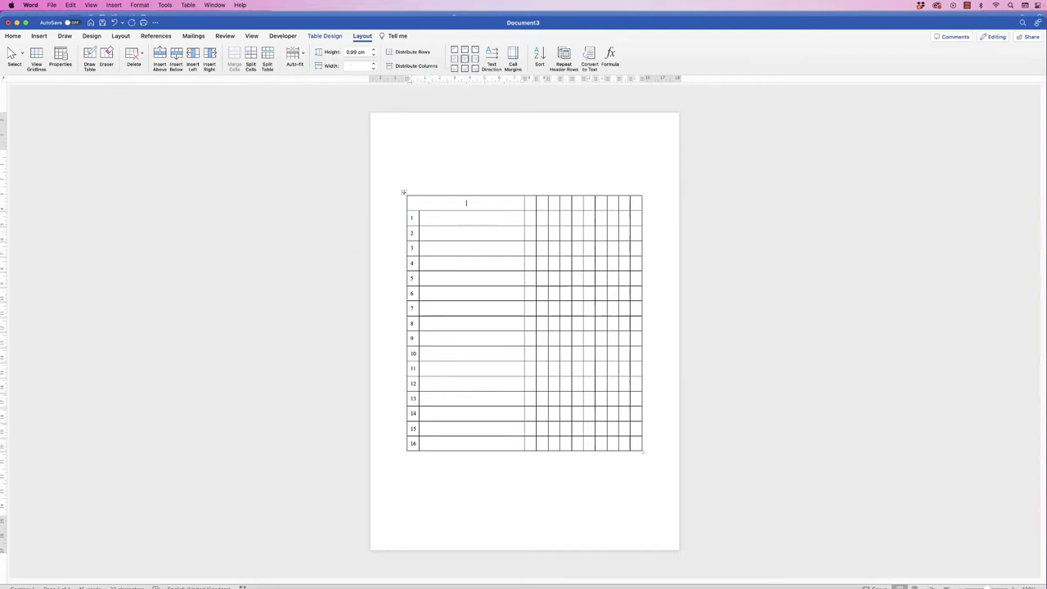
# - Enter "Cleaning Task" in the merged header cell and format it in italics at a larger font size
pyautogui.write('Cleaning Task')
pyautogui.moveTo(486, 204); pyautogui.dragTo(449, 203)
pyautogui.click(12, 37)
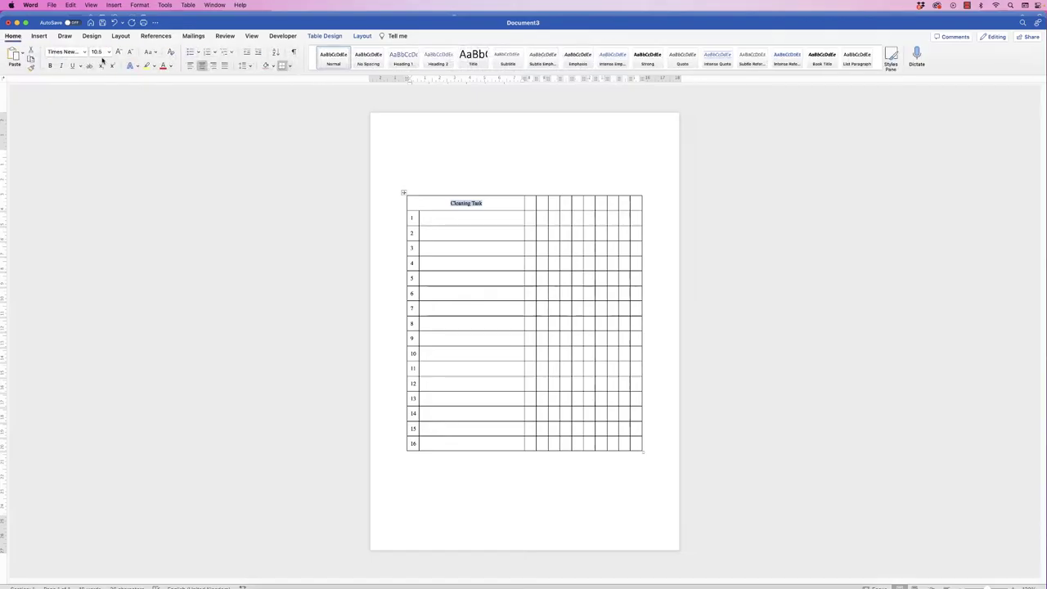
pyautogui.click(118, 51)
pyautogui.click(118, 51)
pyautogui.click(117, 51)
pyautogui.click(118, 51)
pyautogui.click(118, 52)
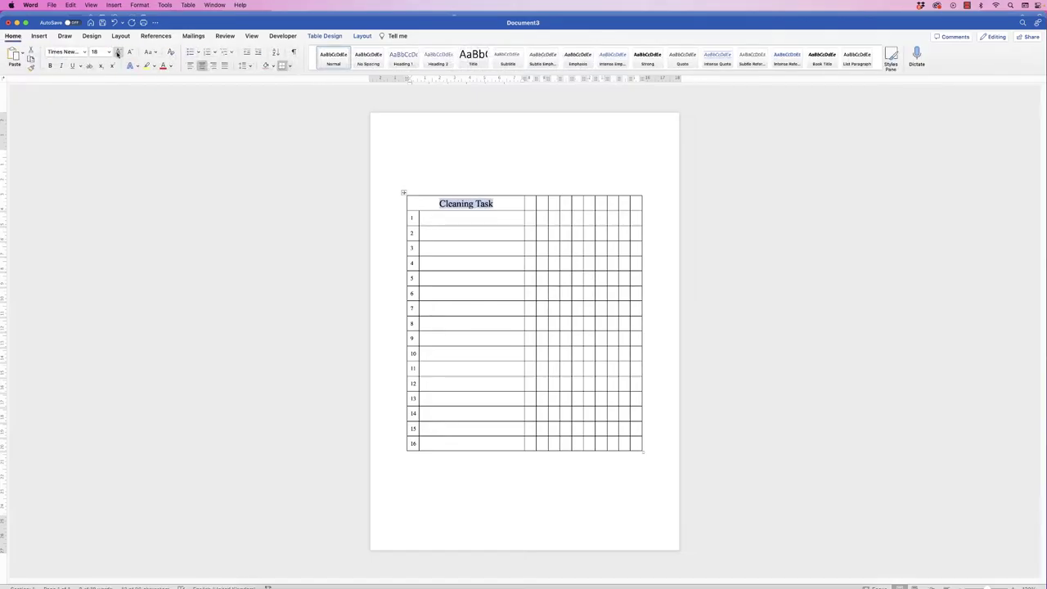
pyautogui.click(61, 67)
pyautogui.click(129, 52)
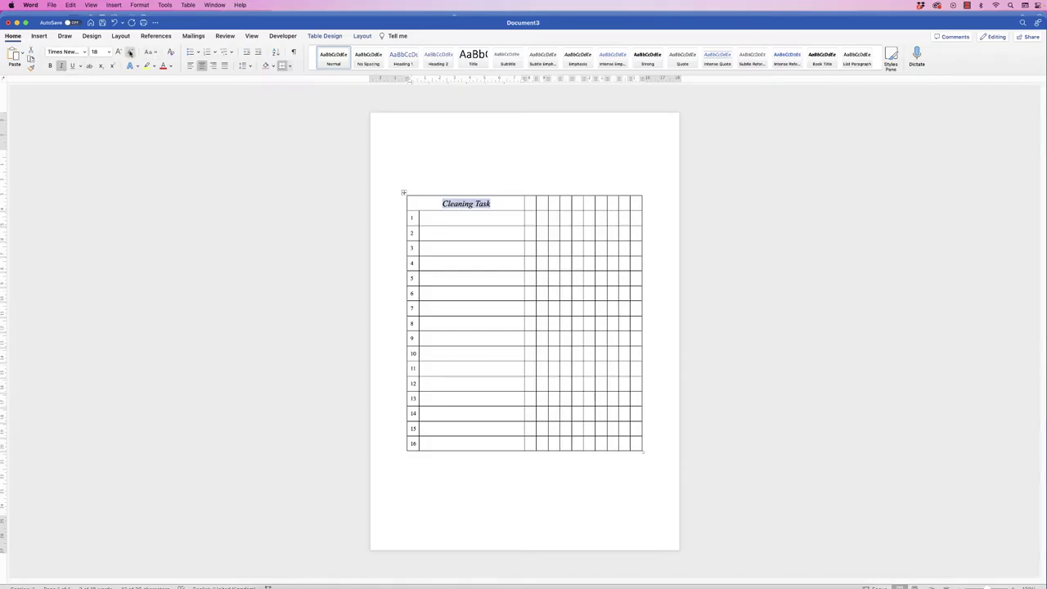
# - Label the ten narrow columns WK 1 to WK 10 in the header row, with each number on a second line
pyautogui.click(532, 203)
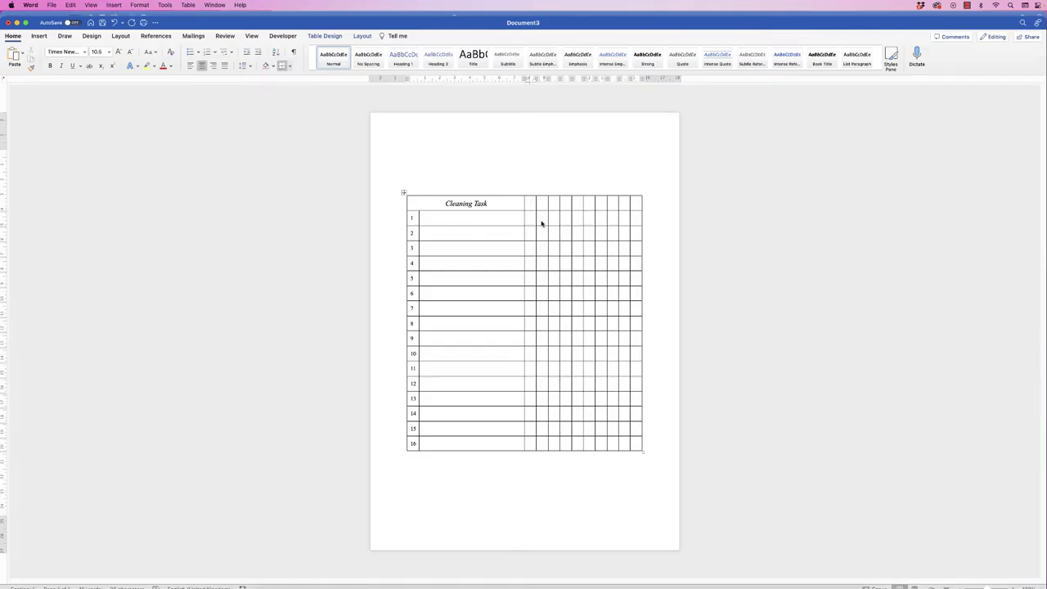
pyautogui.write('WK')
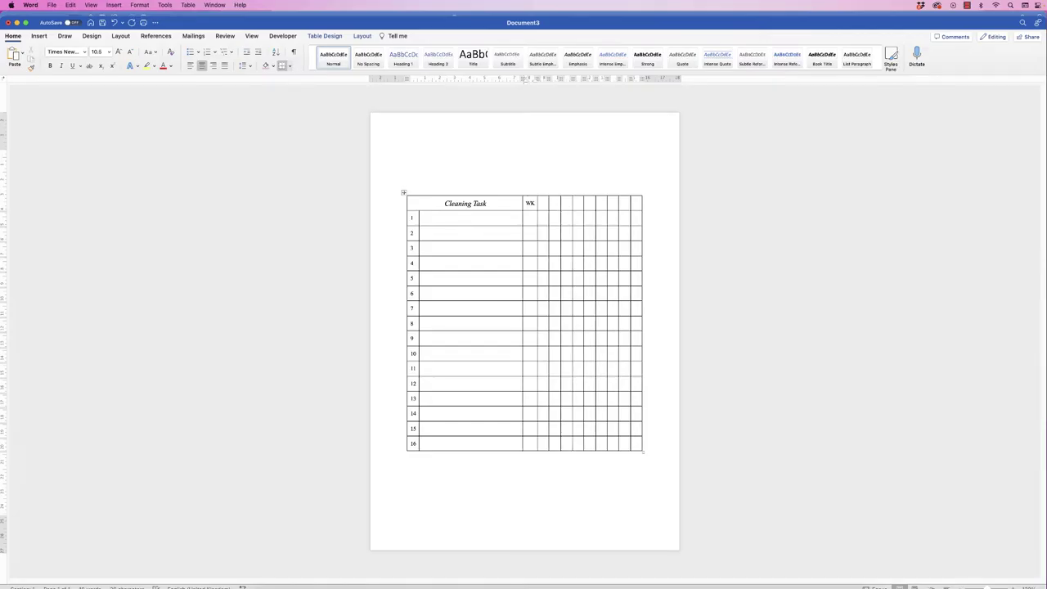
pyautogui.press('Return')
pyautogui.write('WK')
pyautogui.press('Return')
pyautogui.write('2')
pyautogui.press('Tab')
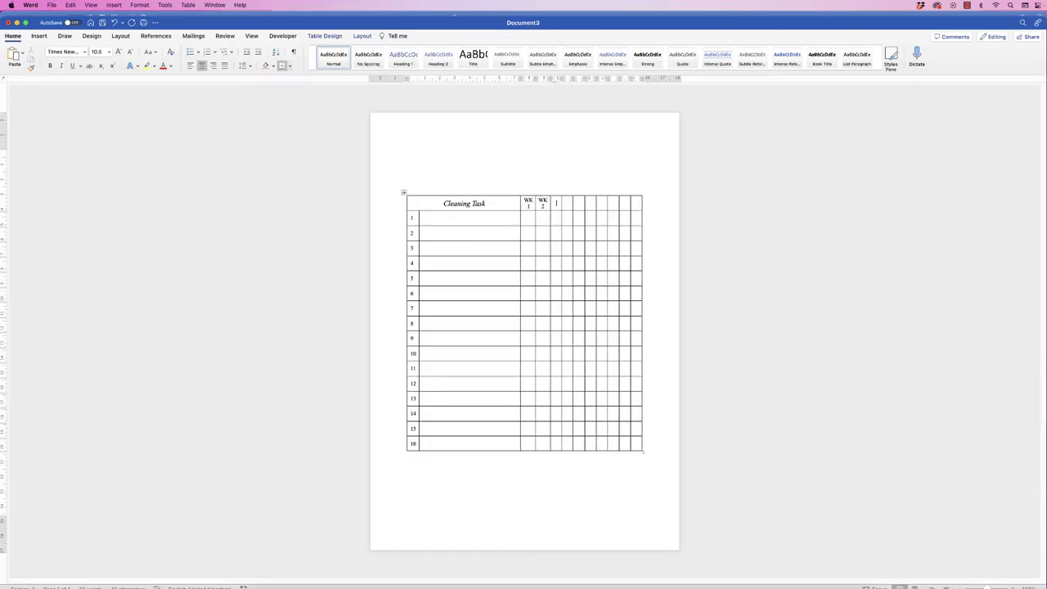
pyautogui.write('WK')
pyautogui.press('Return')
pyautogui.write('3\tWK')
pyautogui.press('Return')
pyautogui.write('4\tWK')
pyautogui.press('Return')
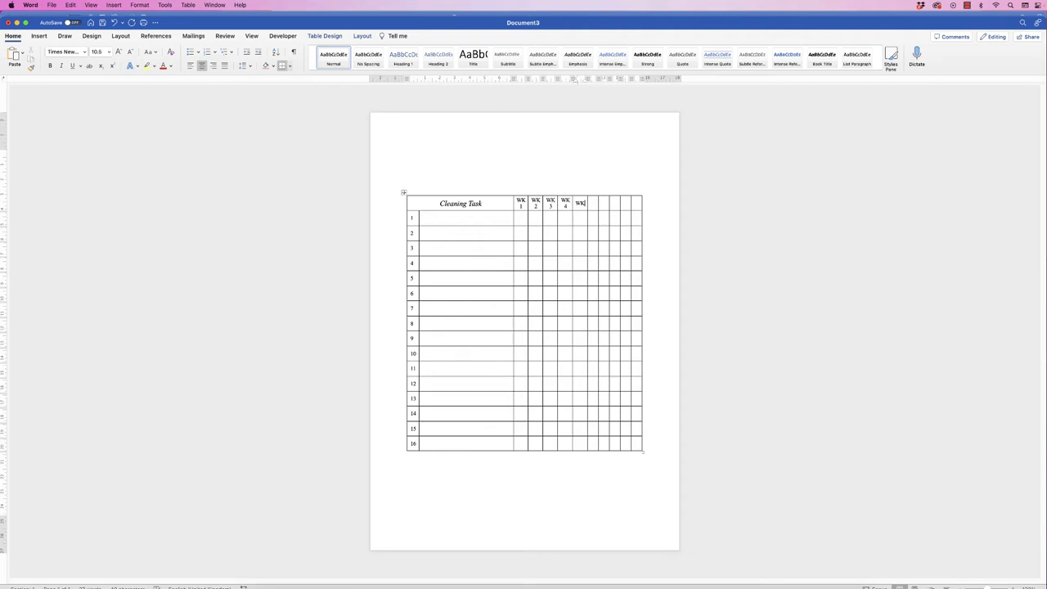
pyautogui.write('5\tWK')
pyautogui.press('Return')
pyautogui.write('6\tWK')
pyautogui.press('Return')
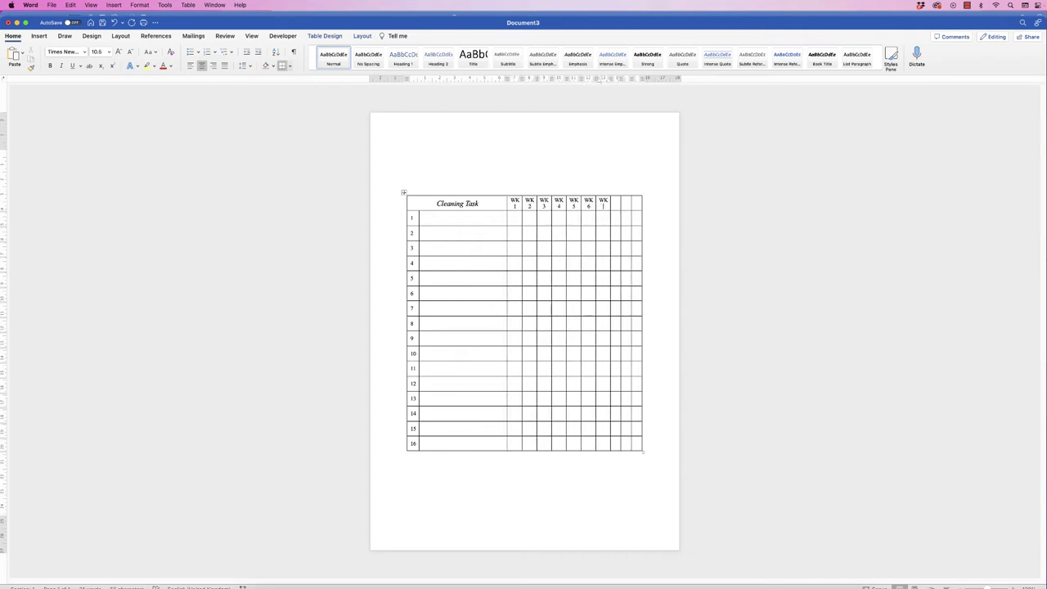
pyautogui.write('7\tWK')
pyautogui.press('Return')
pyautogui.write('8\tWK')
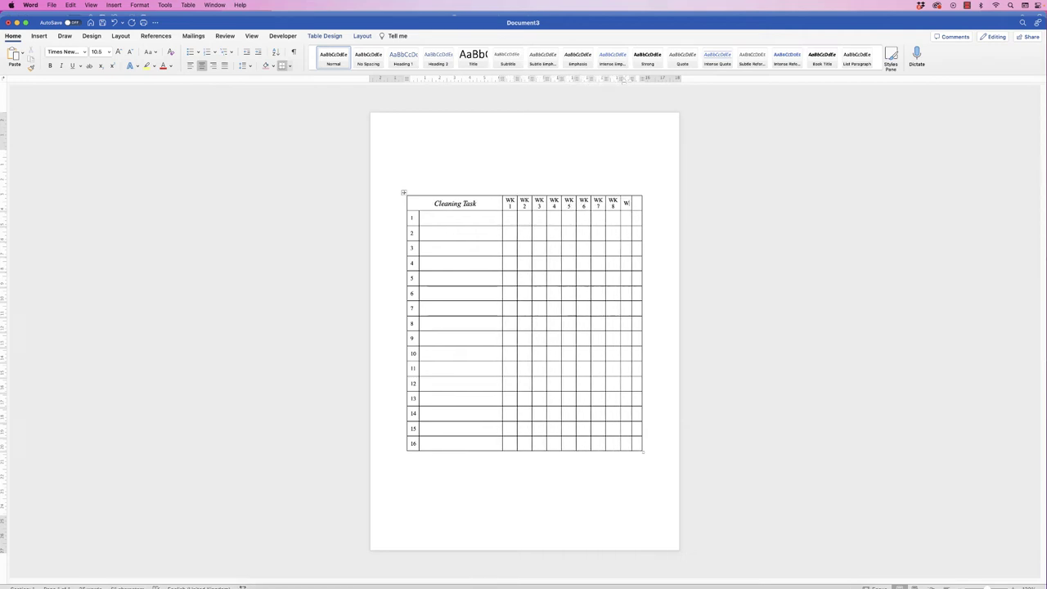
pyautogui.press('Return')
pyautogui.write('9\tWK')
pyautogui.press('Return')
pyautogui.write('10')
# - Add two more blank lines above the table
pyautogui.click(487, 185)
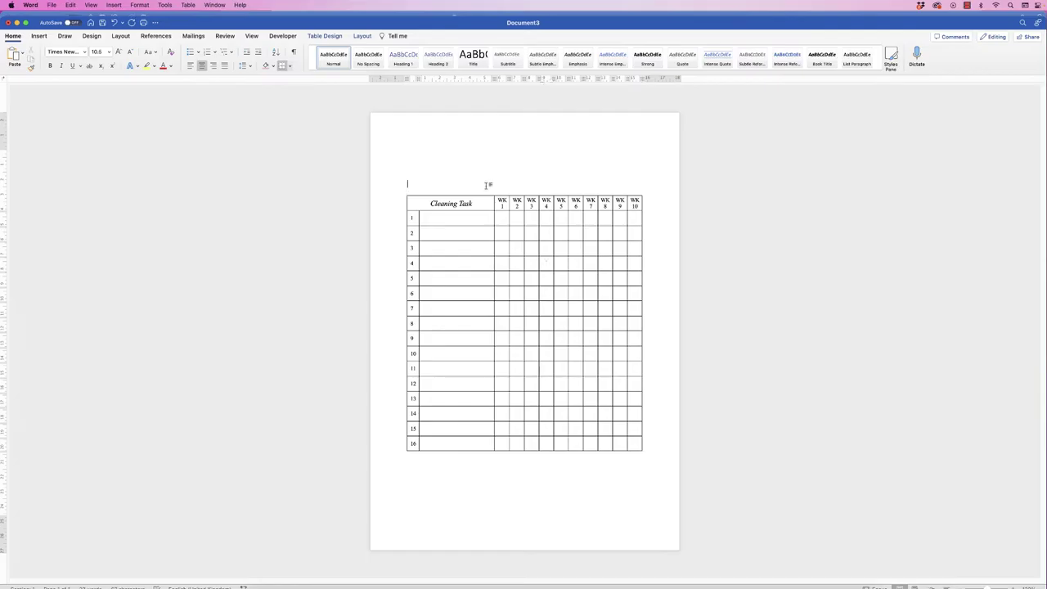
pyautogui.press('Return')
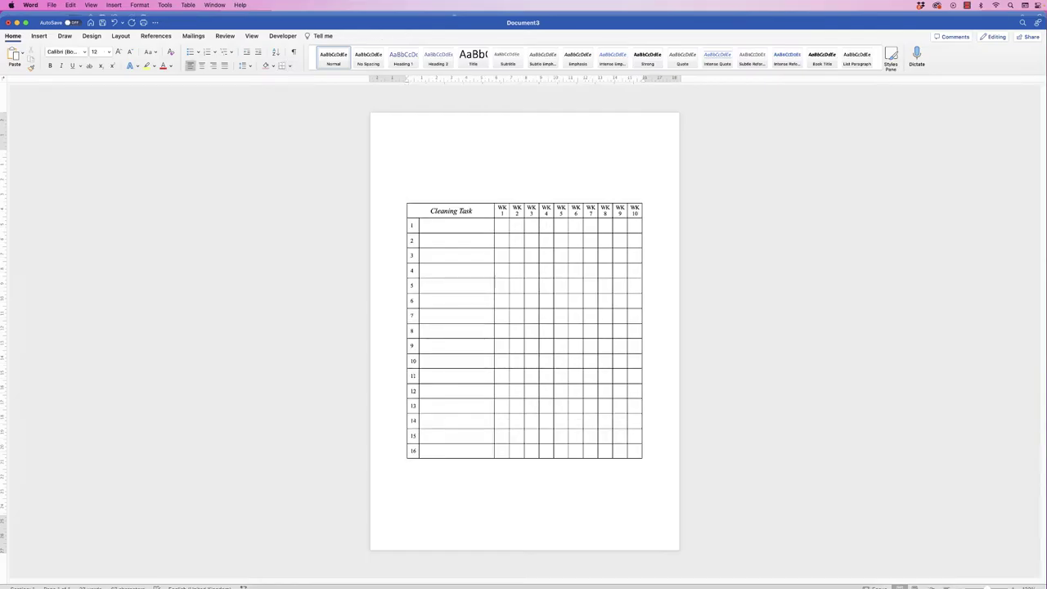
pyautogui.press('Return')
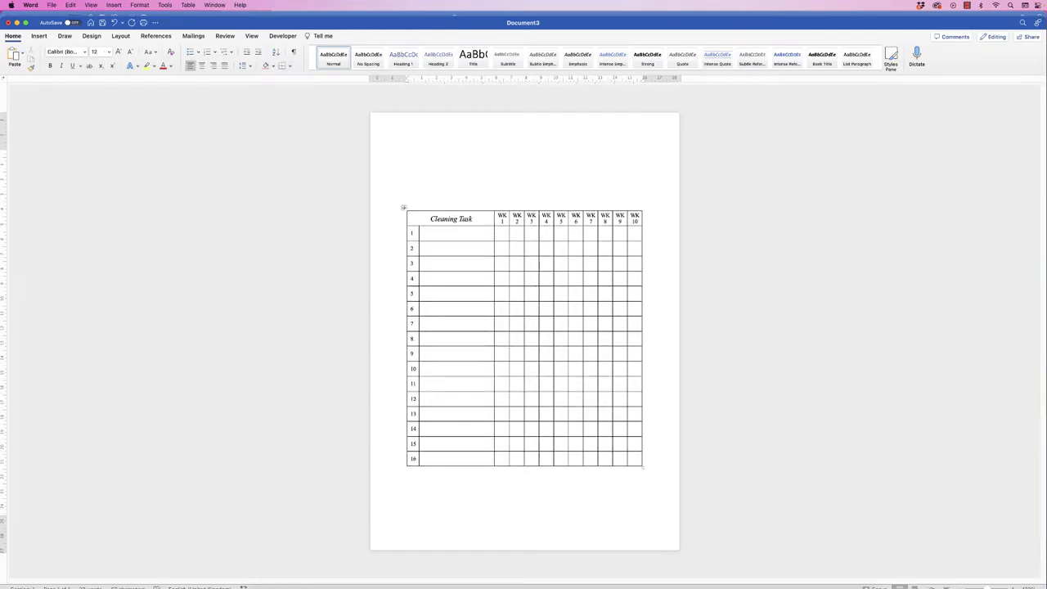
# - Copy "Declutter and remove unnecessary items from the living spaces." from the Weekly Cleaning Checklist document into the task cell of row 1
pyautogui.click(422, 234)
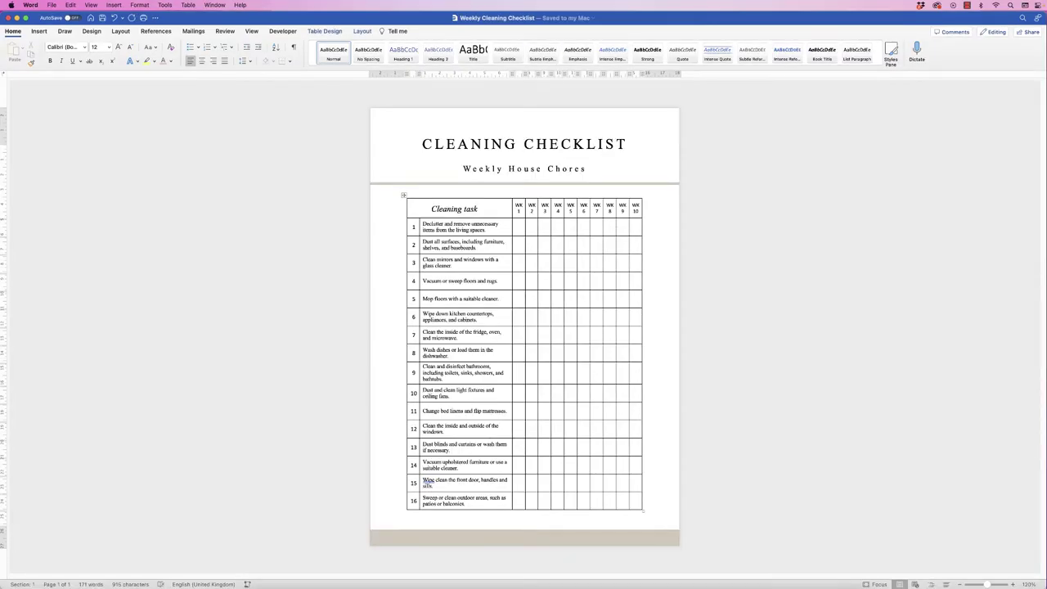
pyautogui.moveTo(487, 231); pyautogui.dragTo(423, 224)
pyautogui.press('super+c')
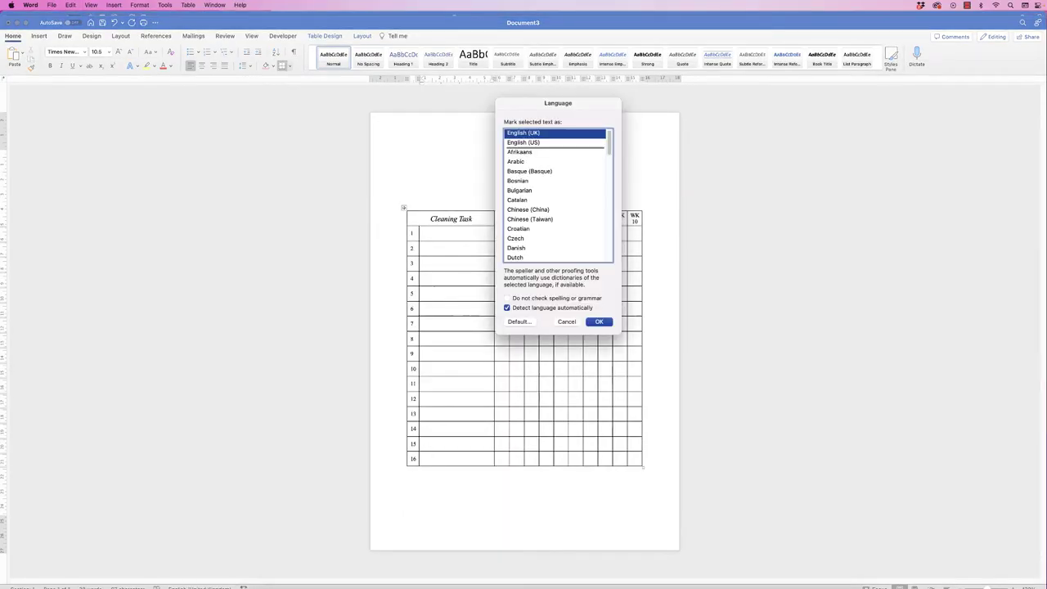
pyautogui.press('Return')
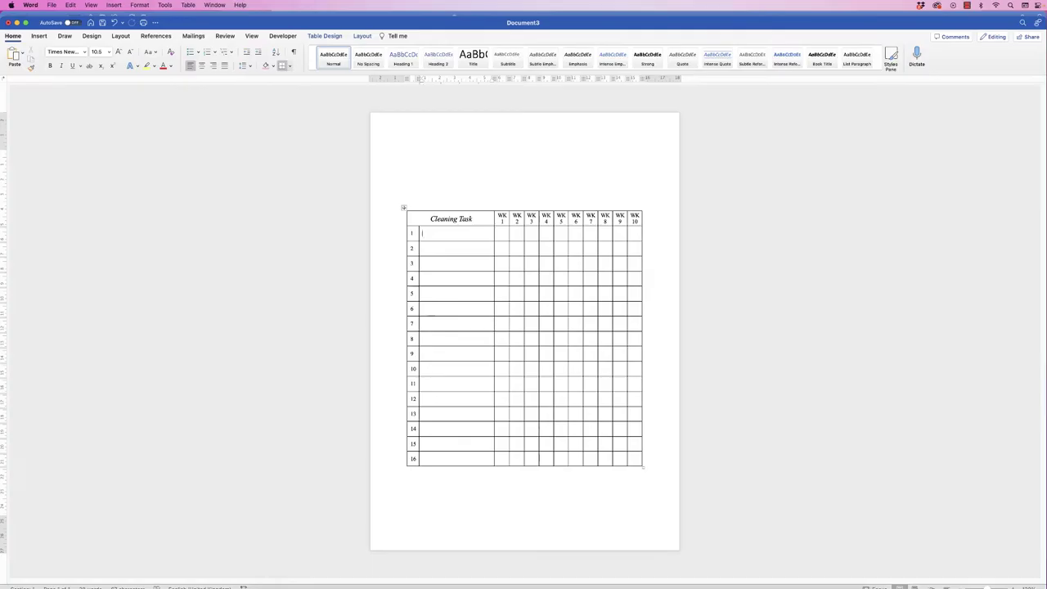
pyautogui.press('super+v')
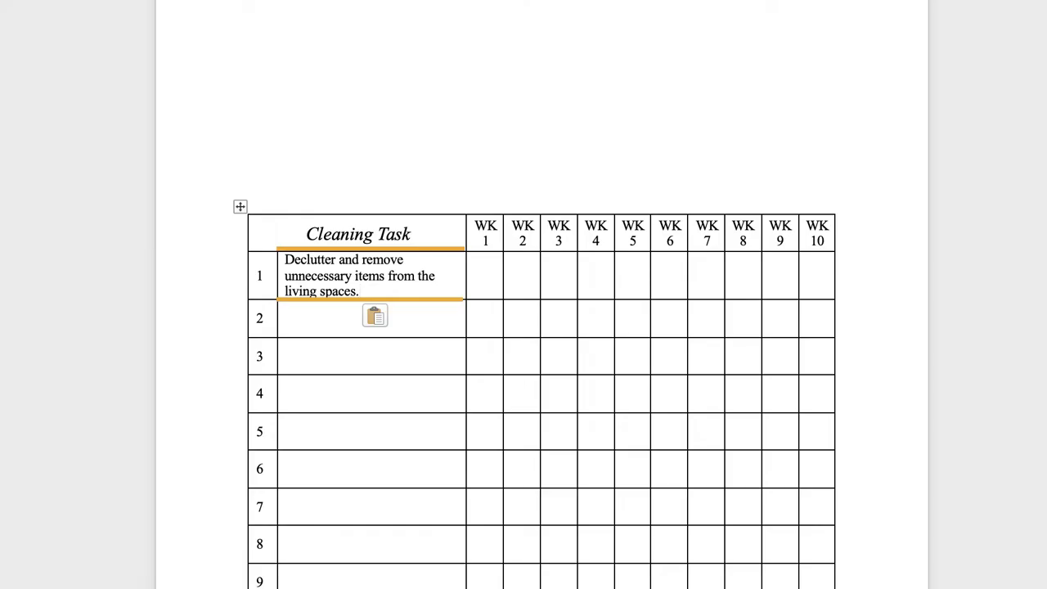
# - With the task cells of rows 1 to 16 selected, set the top and bottom default cell margins to 0.2 cm
pyautogui.moveTo(368, 276); pyautogui.dragTo(456, 463)
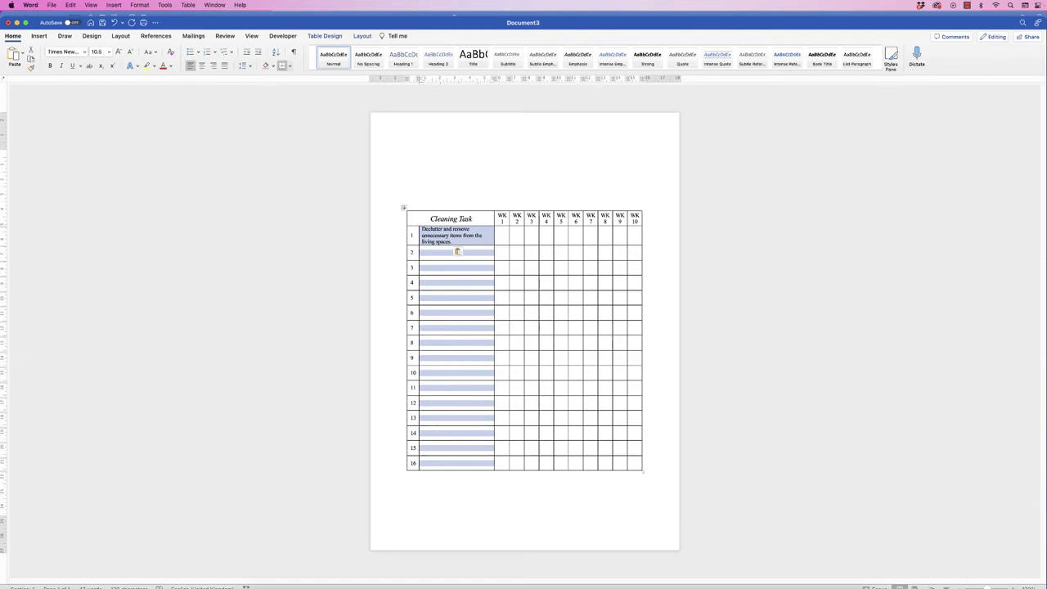
pyautogui.click(362, 36)
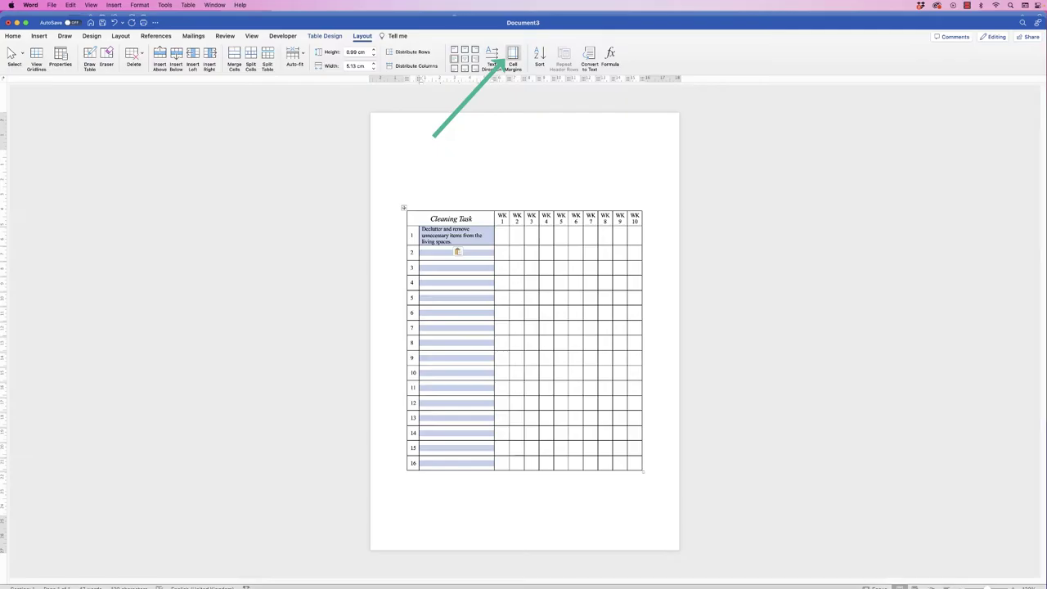
pyautogui.click(513, 57)
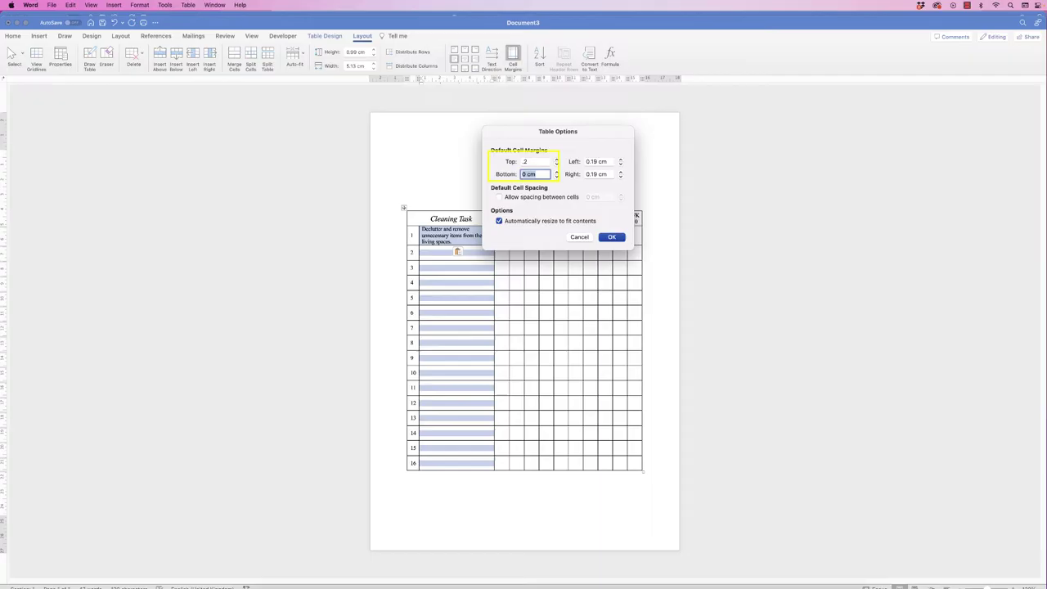
pyautogui.press('BackSpace')
pyautogui.write('.2')
pyautogui.press('Return')
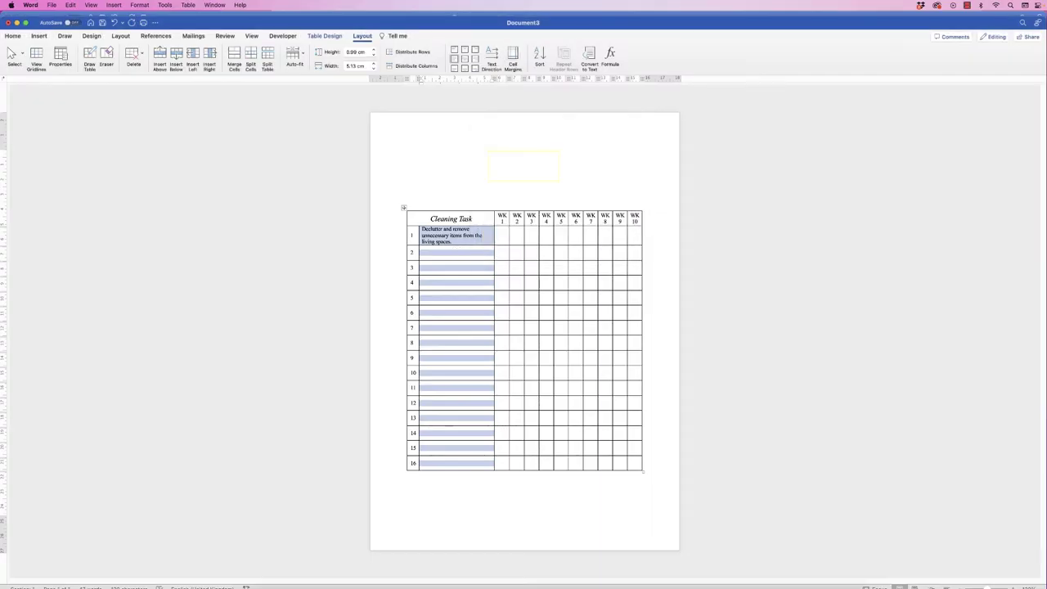
# - Delete blank lines above the table to move it up toward the top of the page
pyautogui.click(251, 199)
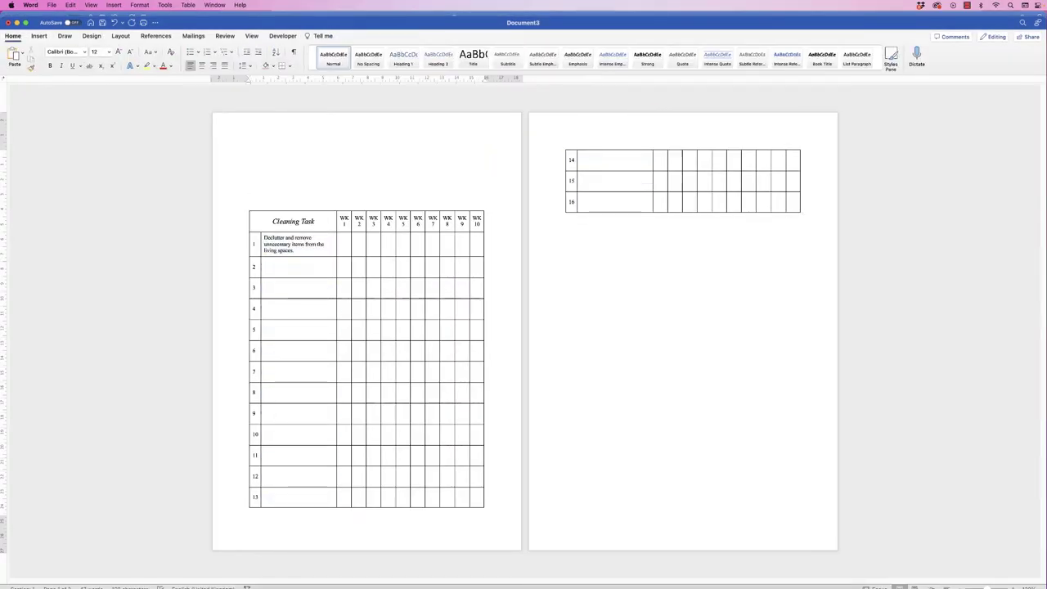
pyautogui.press('BackSpace')
pyautogui.press('BackSpace')
pyautogui.press('BackSpace')
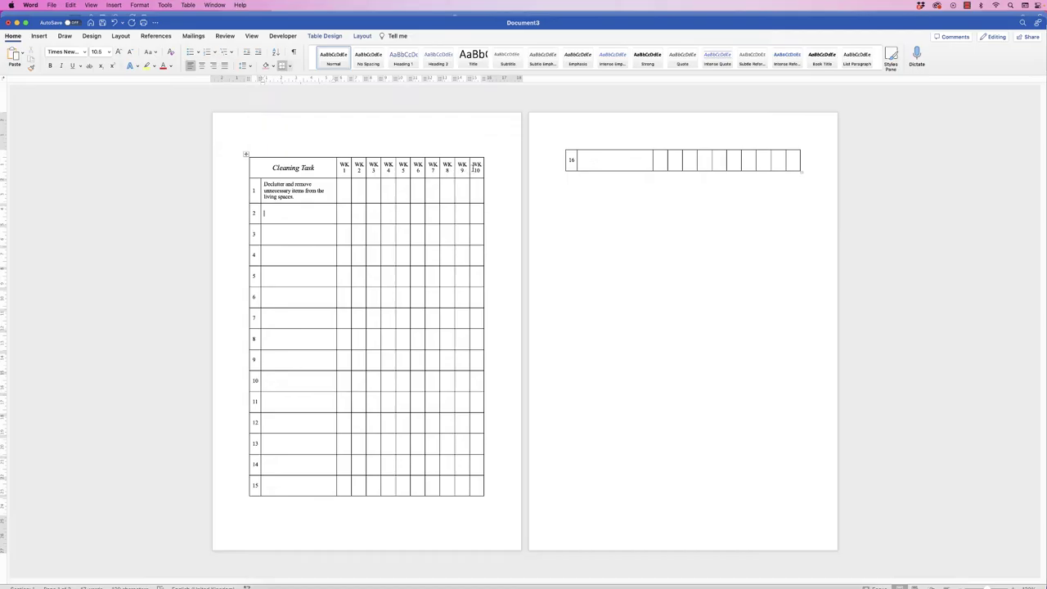
# - Reduce the font size of the WK 1 to WK 10 headings to 8 and decrease the header row's height
pyautogui.moveTo(478, 167); pyautogui.dragTo(349, 176)
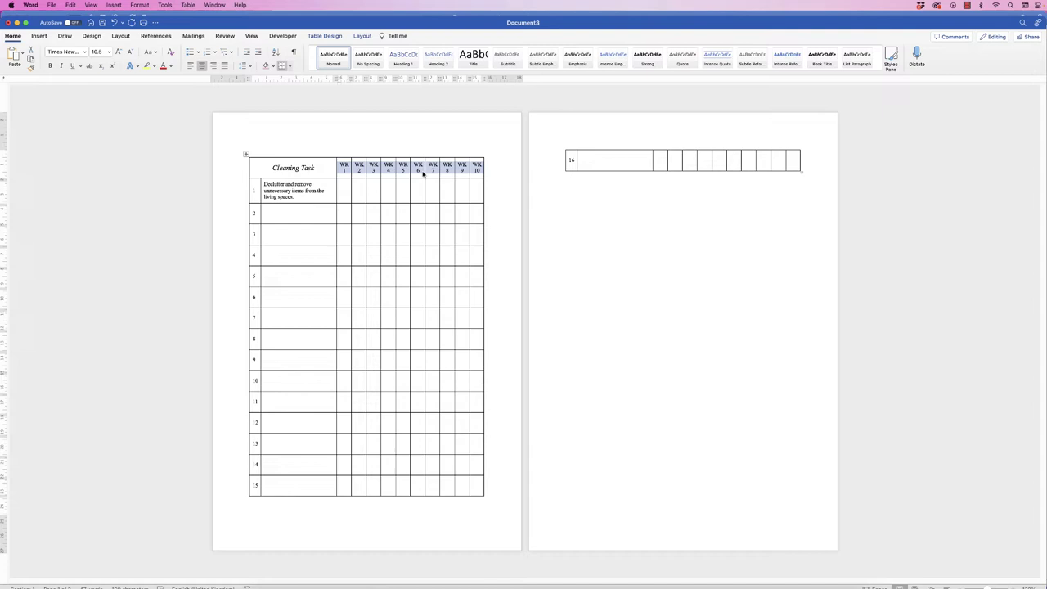
pyautogui.click(130, 52)
pyautogui.click(130, 52)
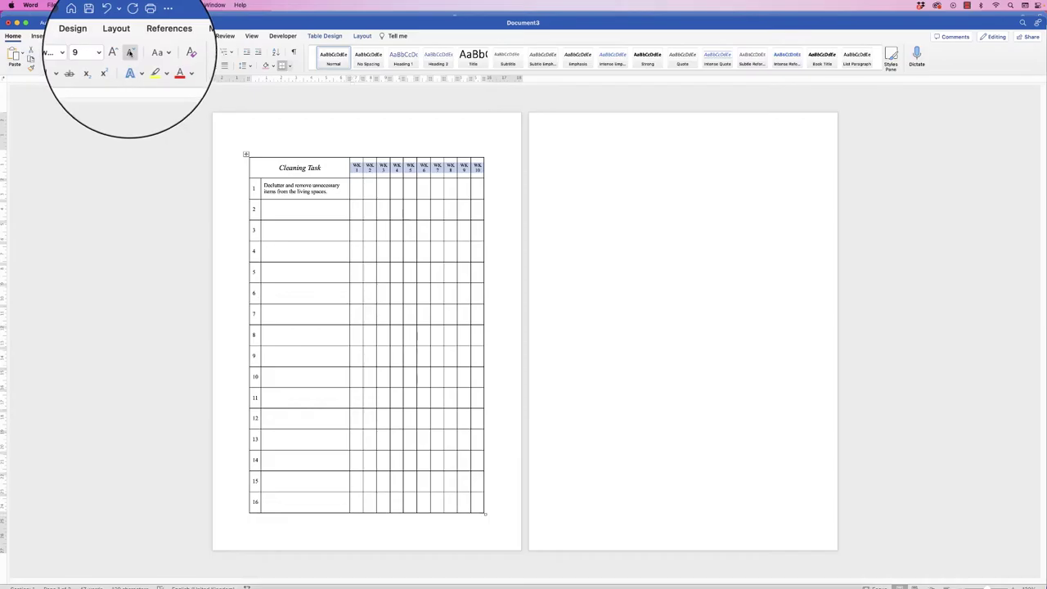
pyautogui.click(130, 53)
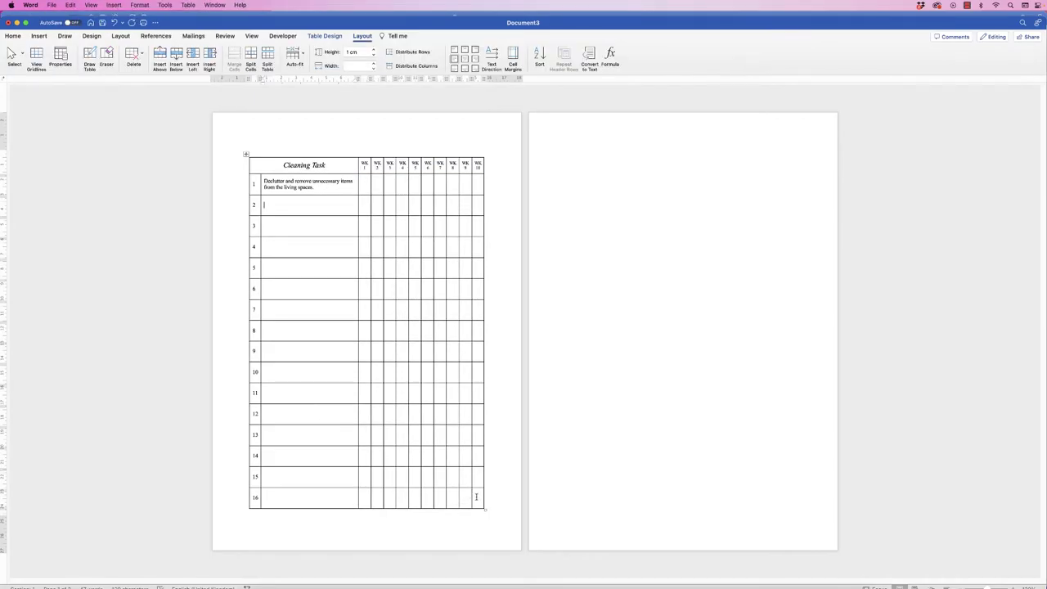
pyautogui.moveTo(477, 497); pyautogui.dragTo(330, 372)
pyautogui.click(343, 174)
# - Reduce the top and bottom default cell margins to 0.1 cm with the task cells of rows 1 to 16 selected
pyautogui.moveTo(323, 177); pyautogui.dragTo(335, 496)
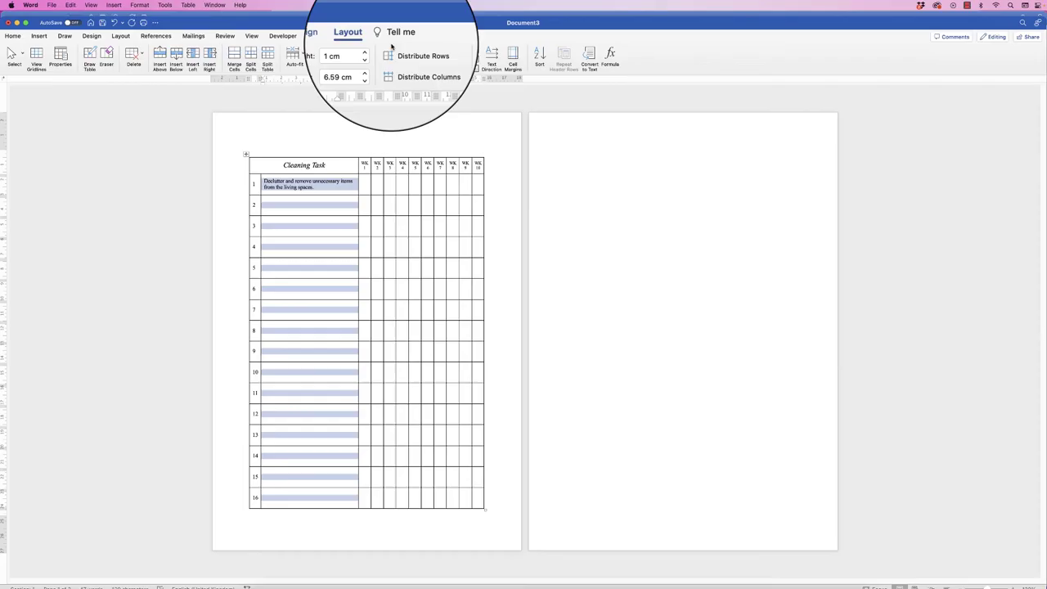
pyautogui.click(513, 54)
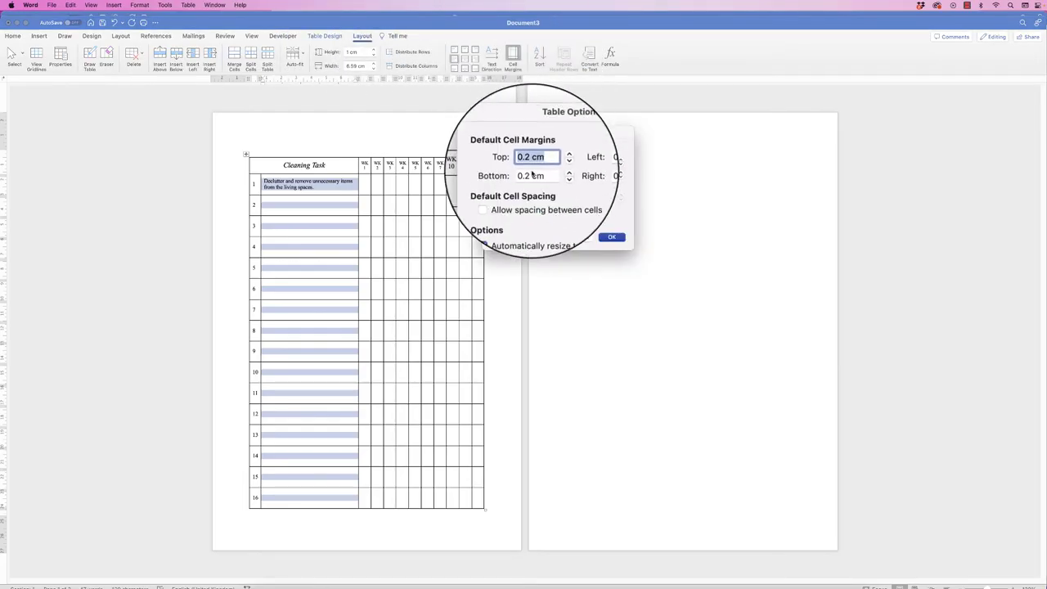
pyautogui.press('BackSpace')
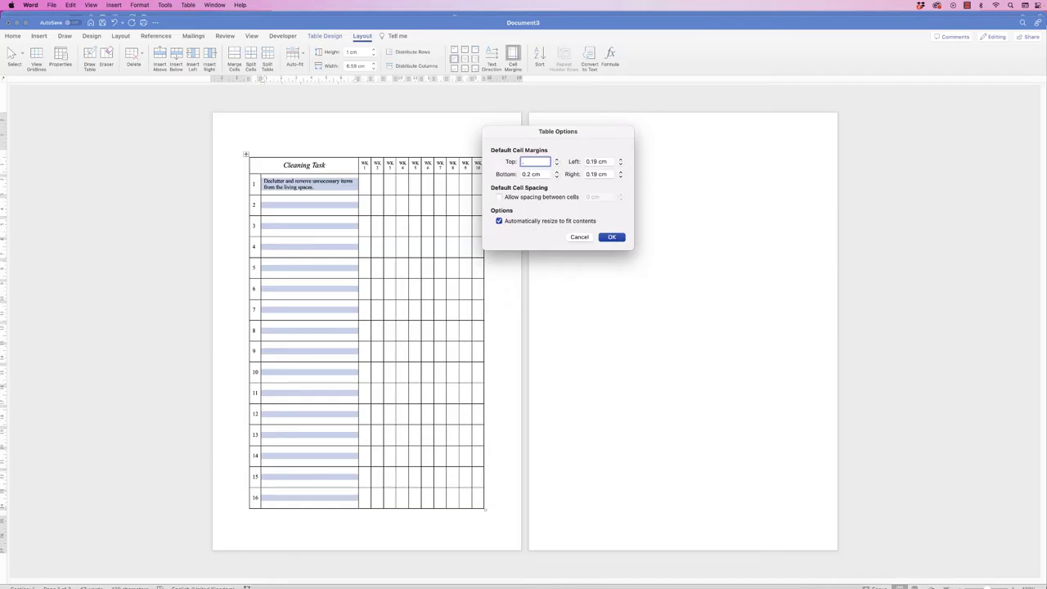
pyautogui.write('.1')
pyautogui.press('Tab')
pyautogui.press('BackSpace')
pyautogui.press('Return')
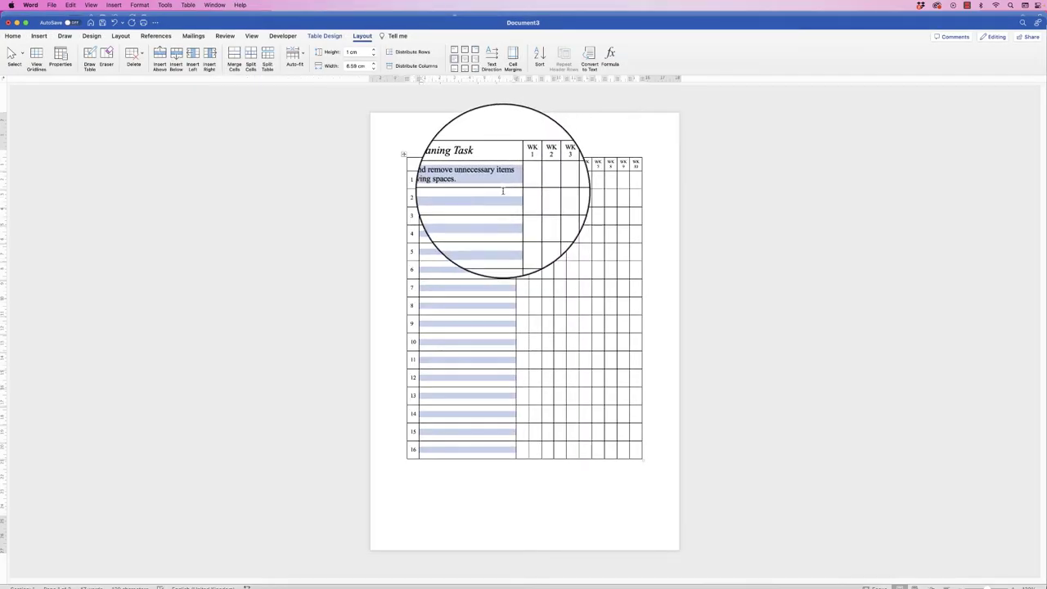
# - Insert blank lines above the table to move it down and make room for a title
pyautogui.click(445, 147)
pyautogui.press('Return')
pyautogui.press('Return')
pyautogui.press('Return')
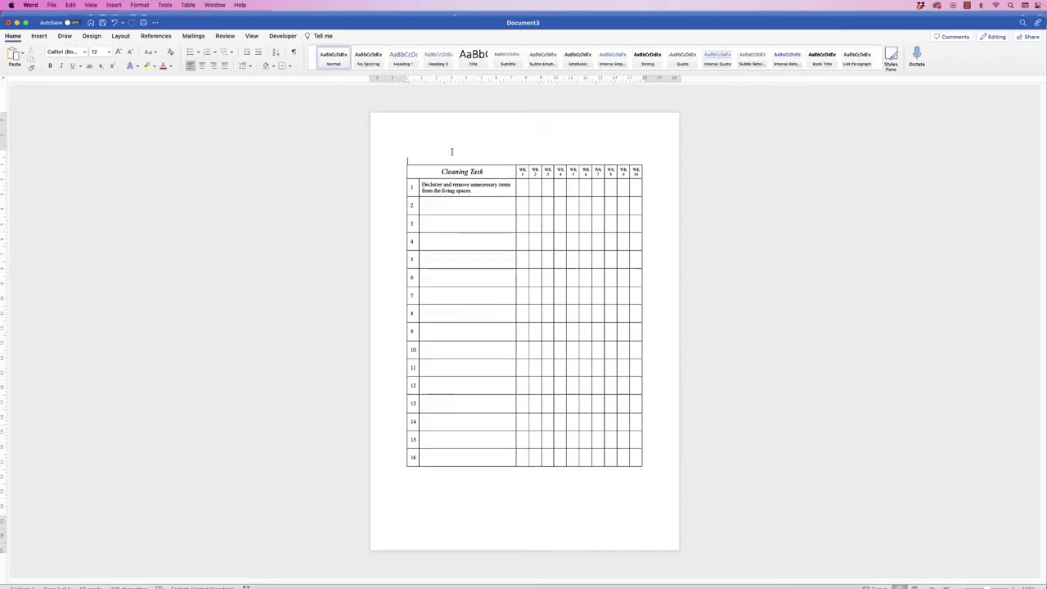
pyautogui.press('Return')
pyautogui.press('Return')
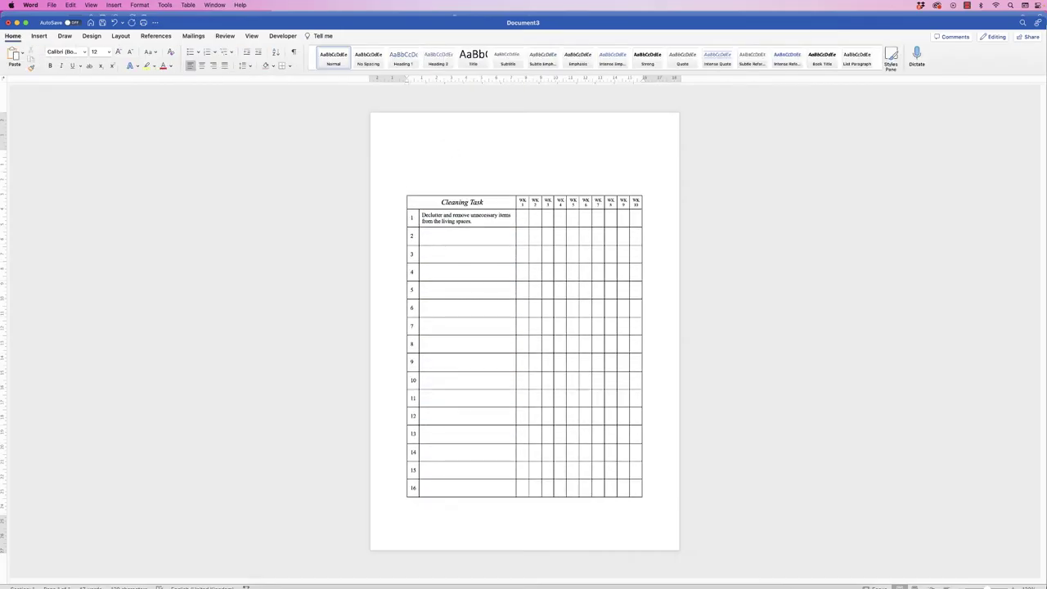
# - Copy the remaining tasks from the Weekly Cleaning Checklist document into rows 2 to 16, starting with "Dust all surfaces, including furniture, shelves, and baseboards."
pyautogui.moveTo(404, 193)
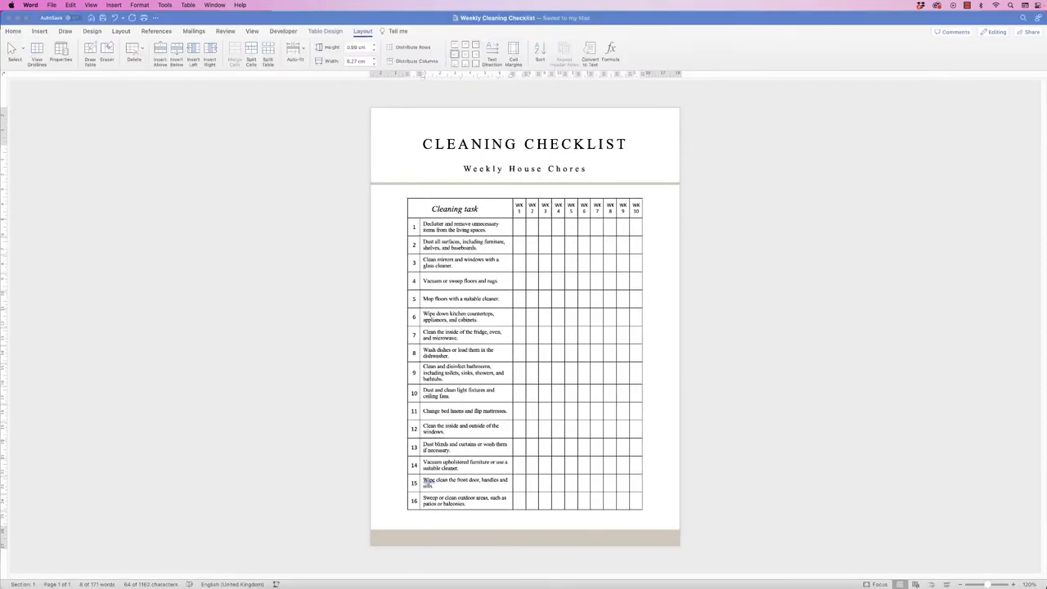
pyautogui.tripleClick(463, 244)
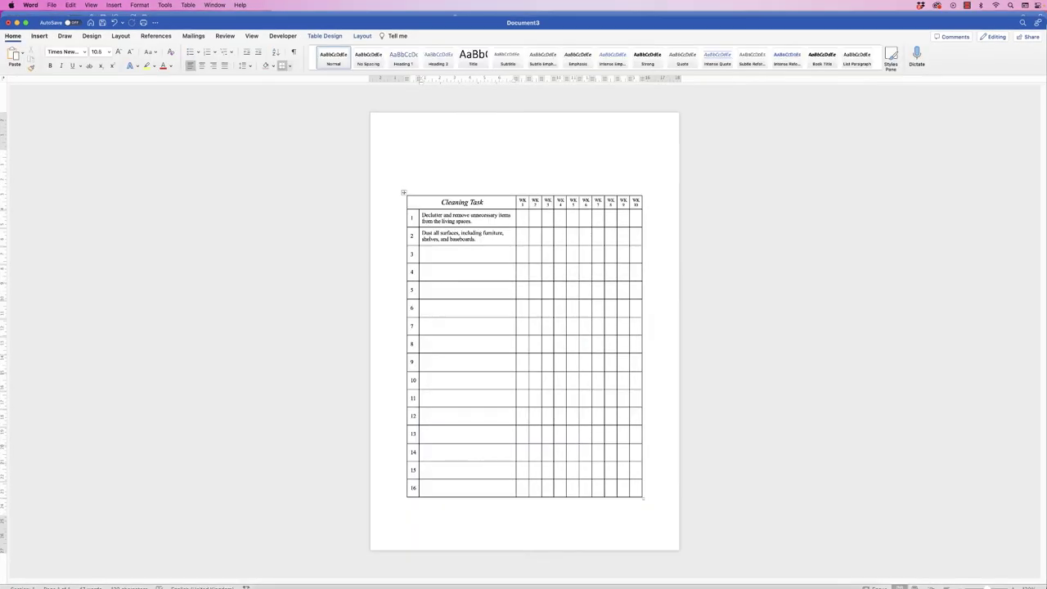
pyautogui.click(23, 56)
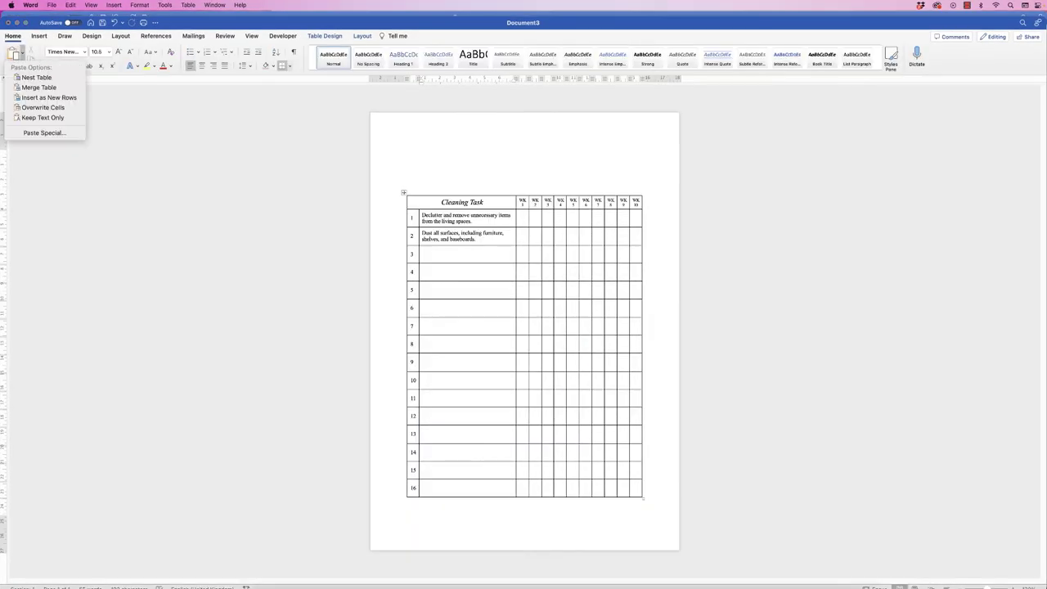
pyautogui.press('Down')
pyautogui.press('Return')
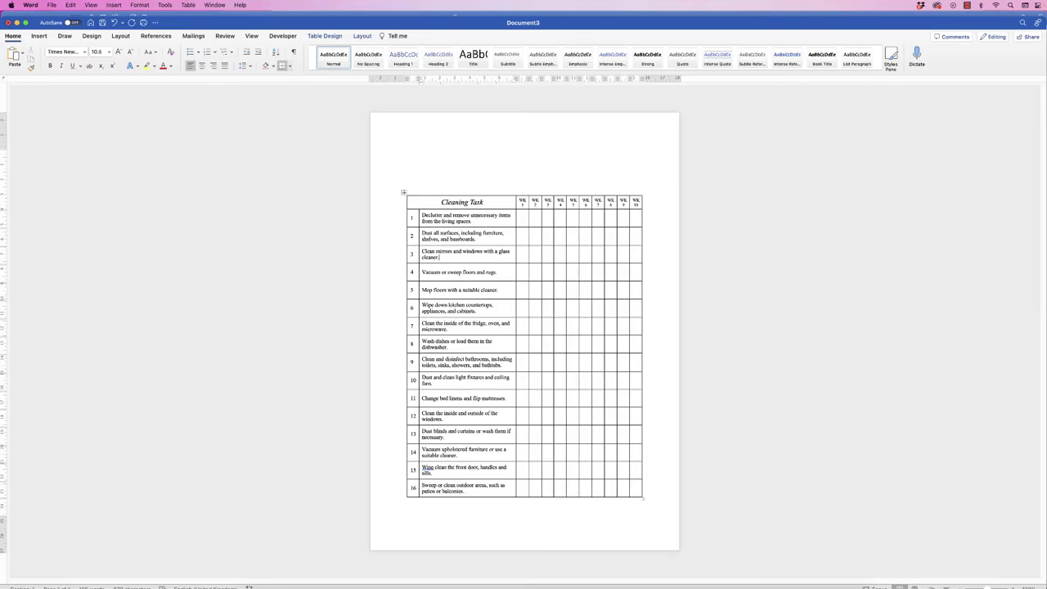
# - Draw a text box about 13.3 cm wide and 2.5 cm high above the table and enter "CLEANING CHECKLIST" in it
pyautogui.click(39, 36)
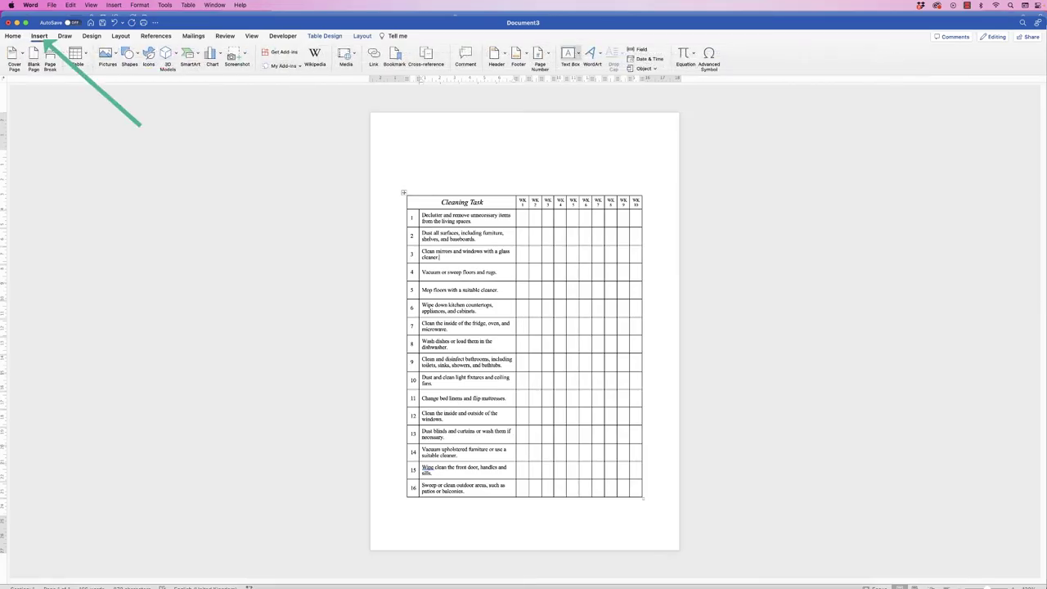
pyautogui.click(577, 53)
pyautogui.click(599, 67)
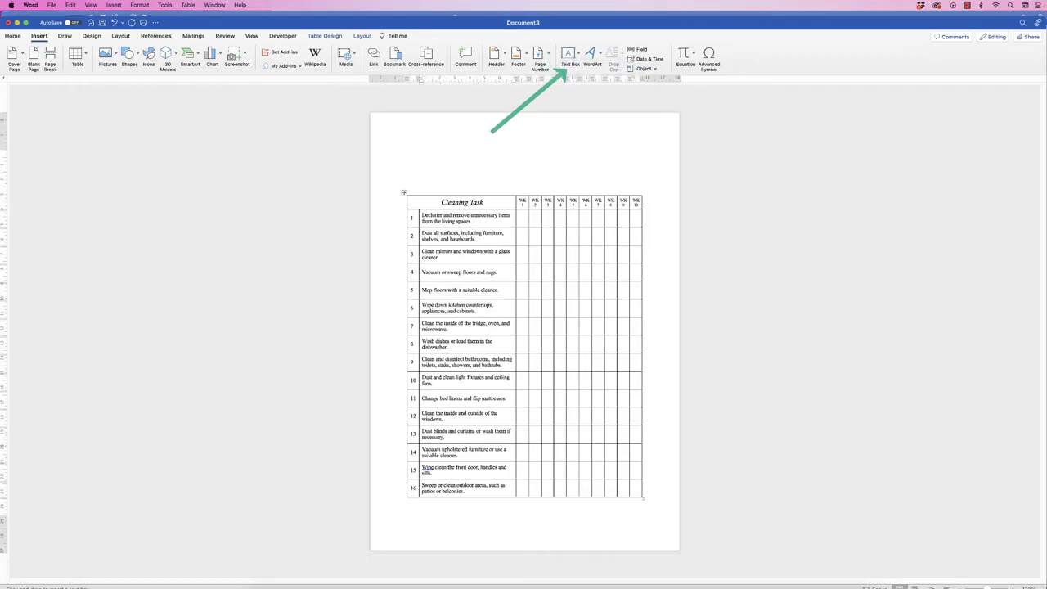
pyautogui.moveTo(433, 127)
pyautogui.mouseDown()
pyautogui.moveTo(563, 161)
pyautogui.moveTo(630, 164)
pyautogui.mouseUp()
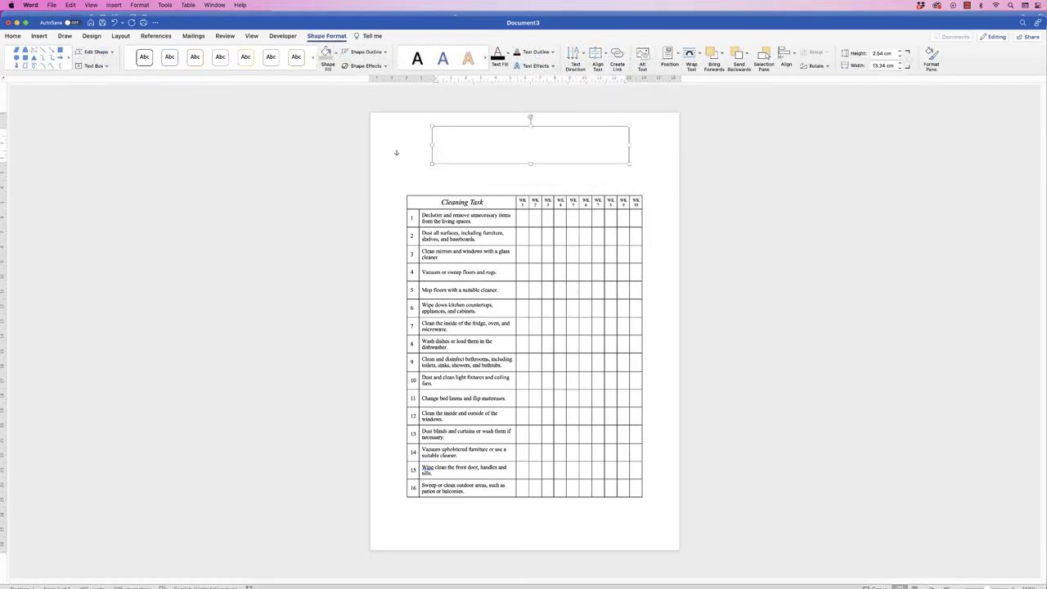
pyautogui.write('CLEANING CHECKLIST')
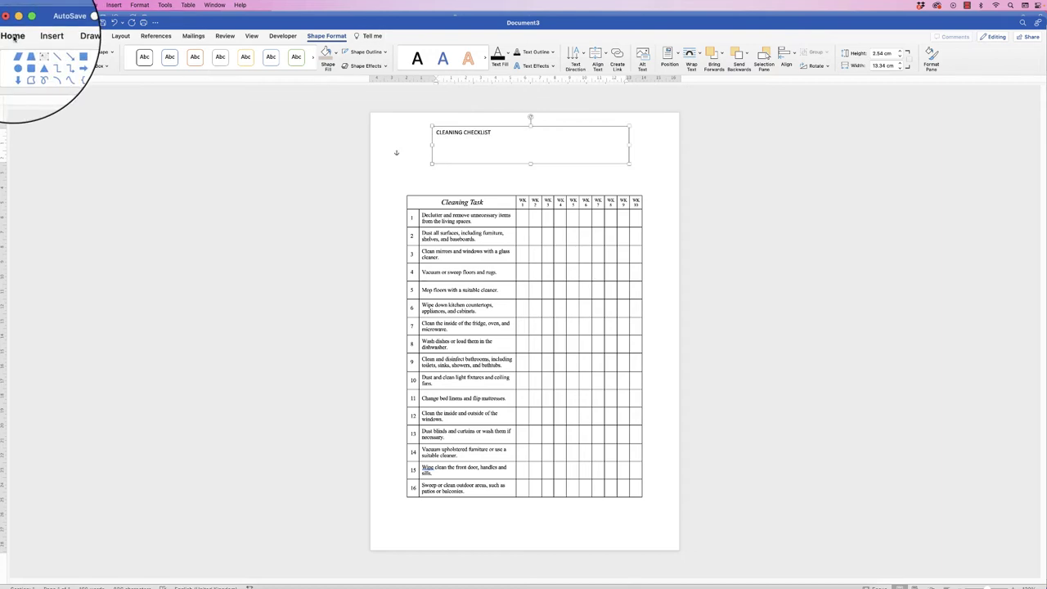
# - Format the title text box's text in Times New Roman at size 28
pyautogui.click(385, 157)
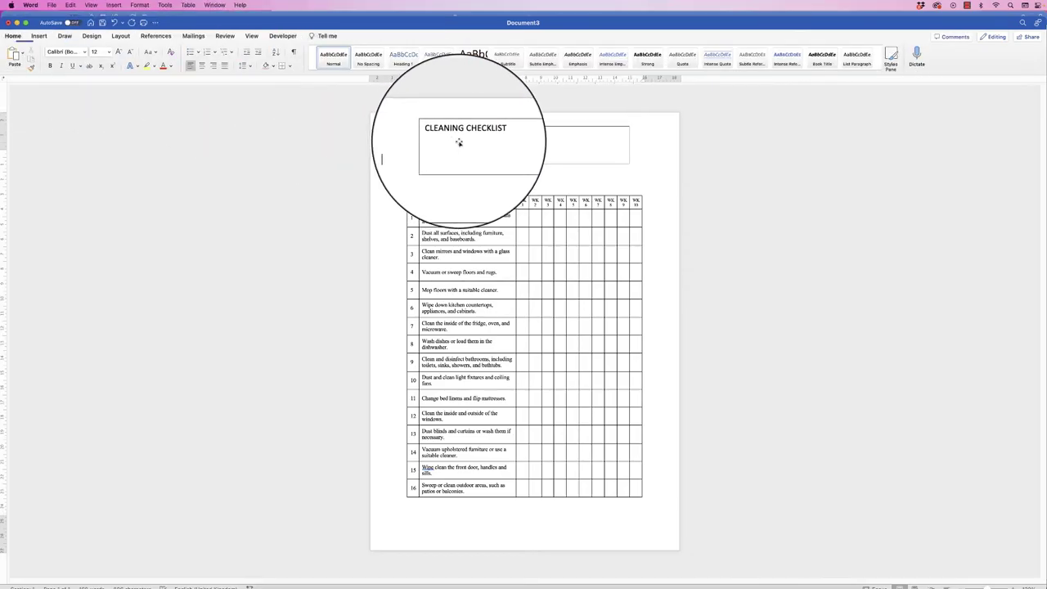
pyautogui.click(462, 139)
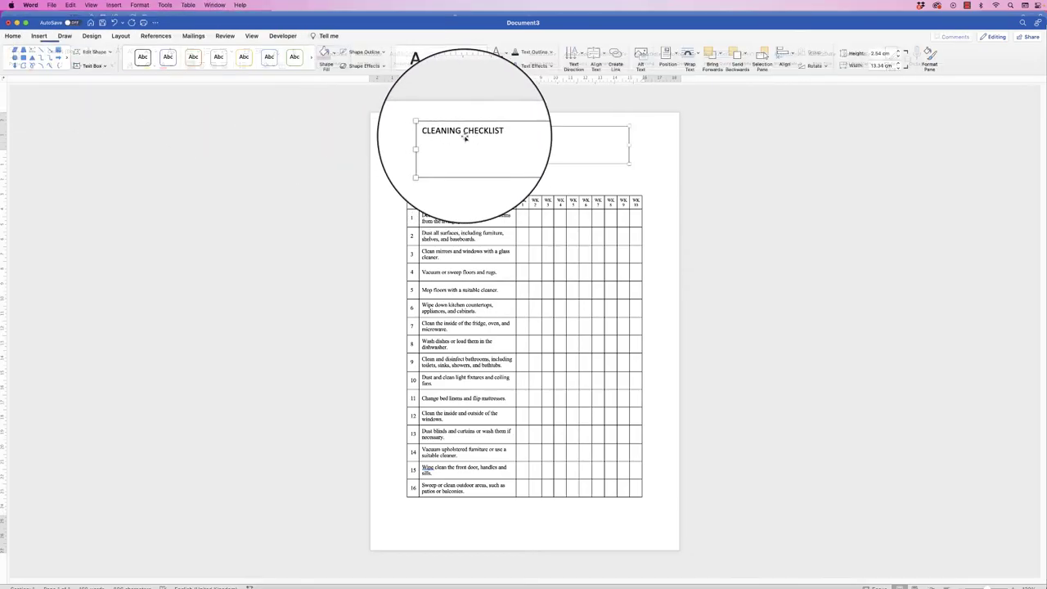
pyautogui.click(13, 38)
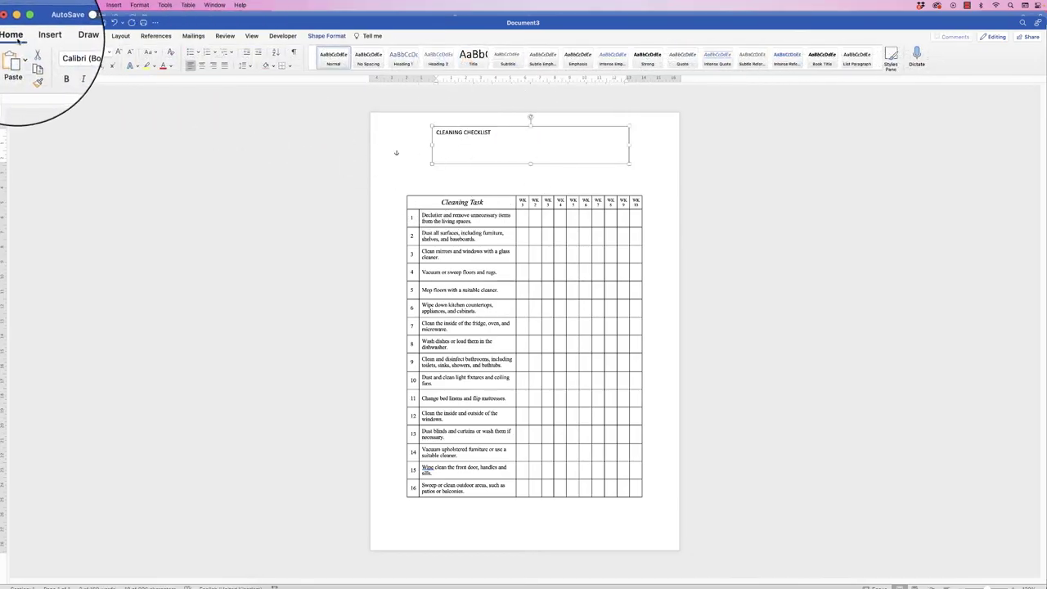
pyautogui.click(84, 53)
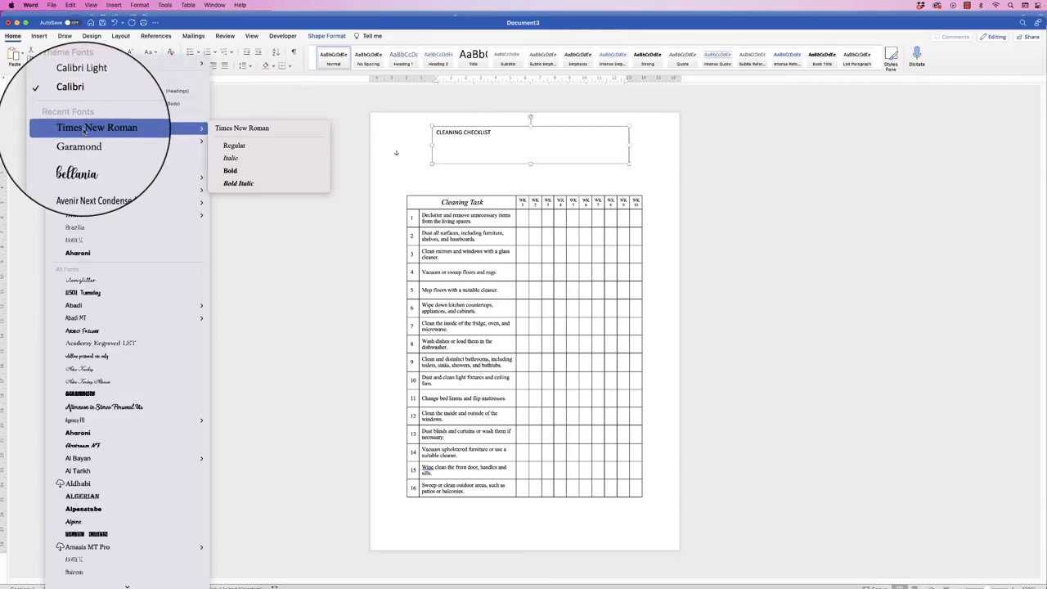
pyautogui.click(83, 131)
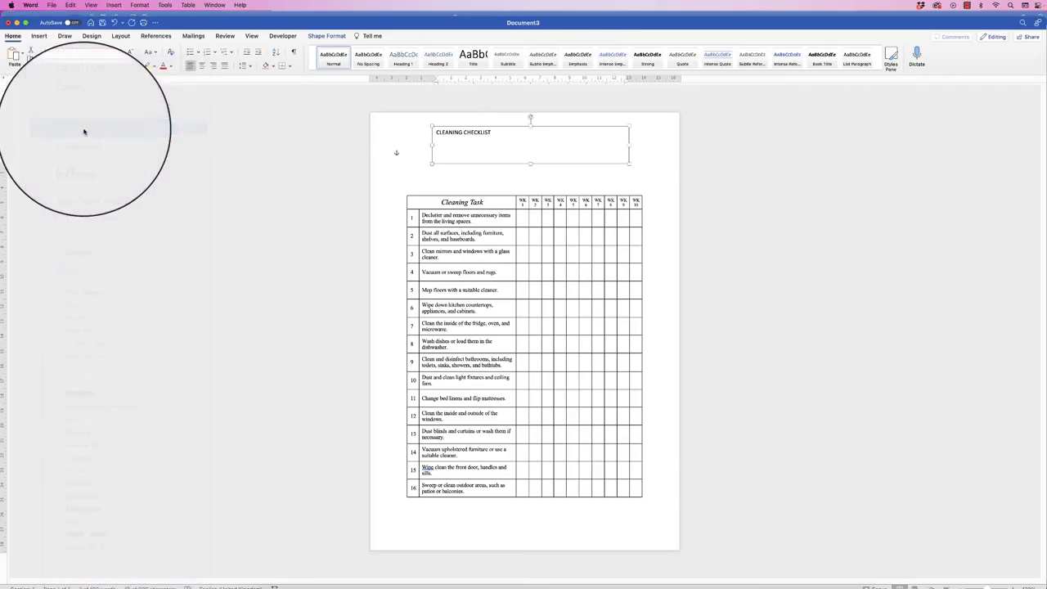
pyautogui.click(111, 52)
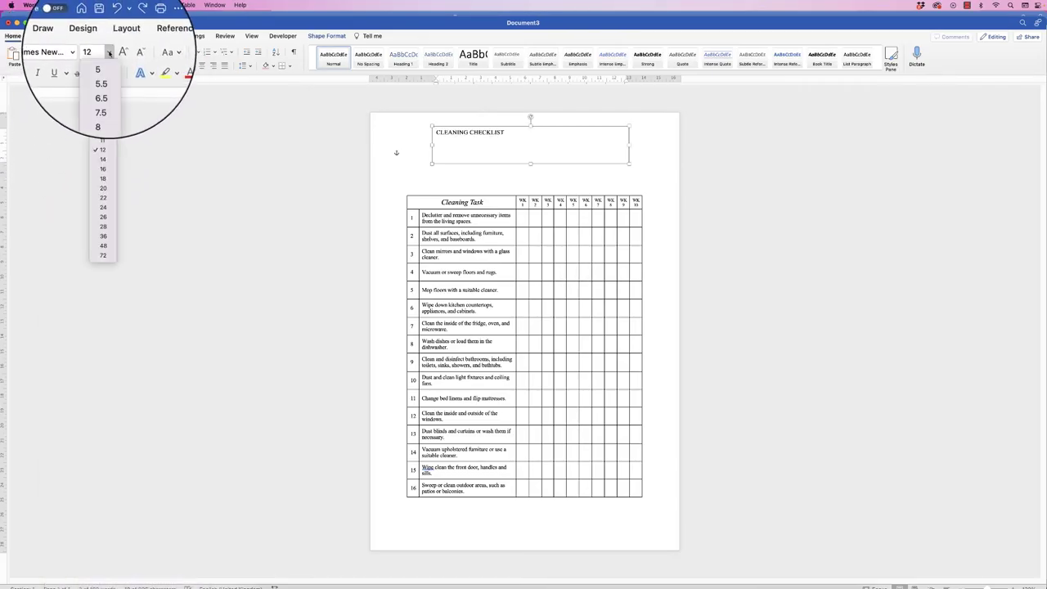
pyautogui.click(104, 227)
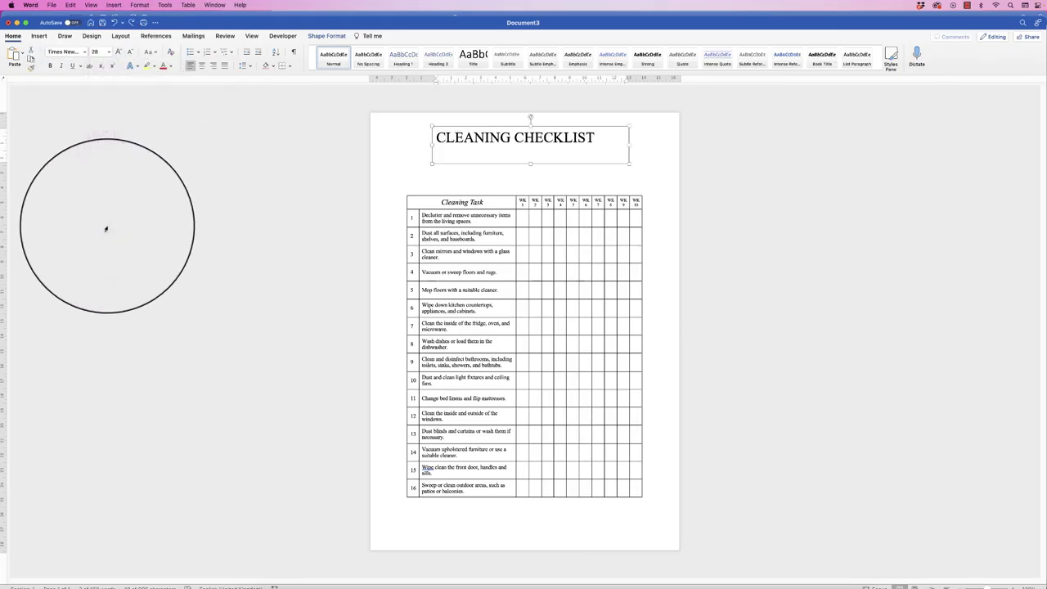
# - Expand the character spacing of the "CLEANING CHECKLIST" title by 5 pt
pyautogui.click(596, 139)
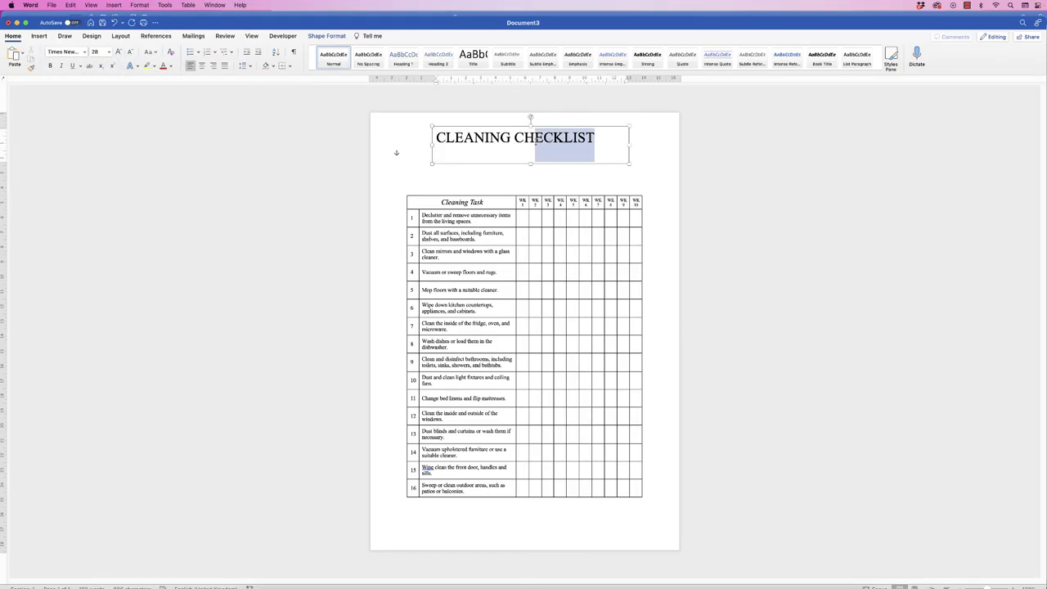
pyautogui.tripleClick(595, 139)
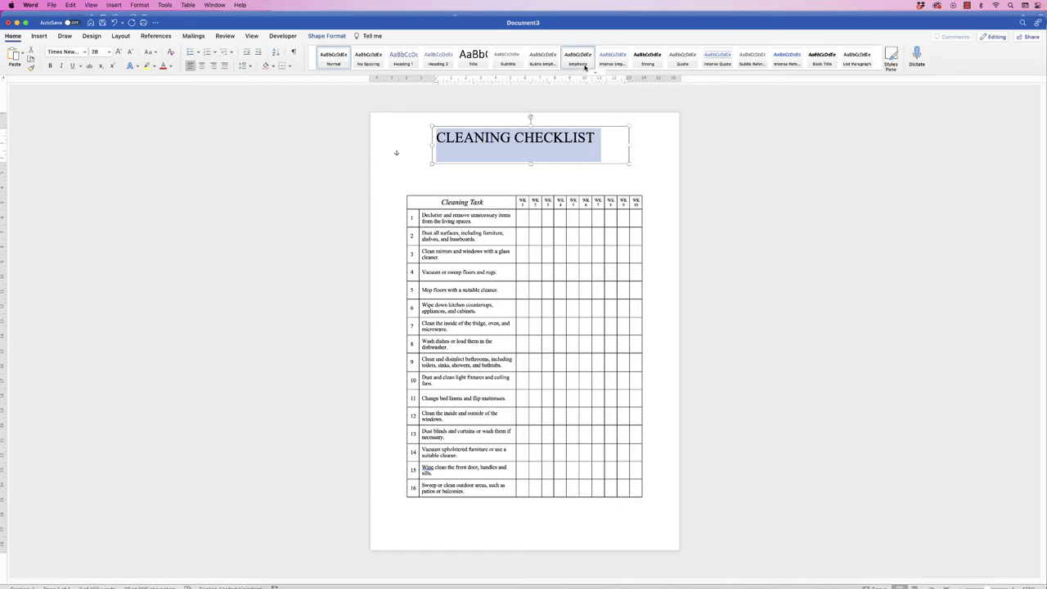
pyautogui.rightClick(572, 139)
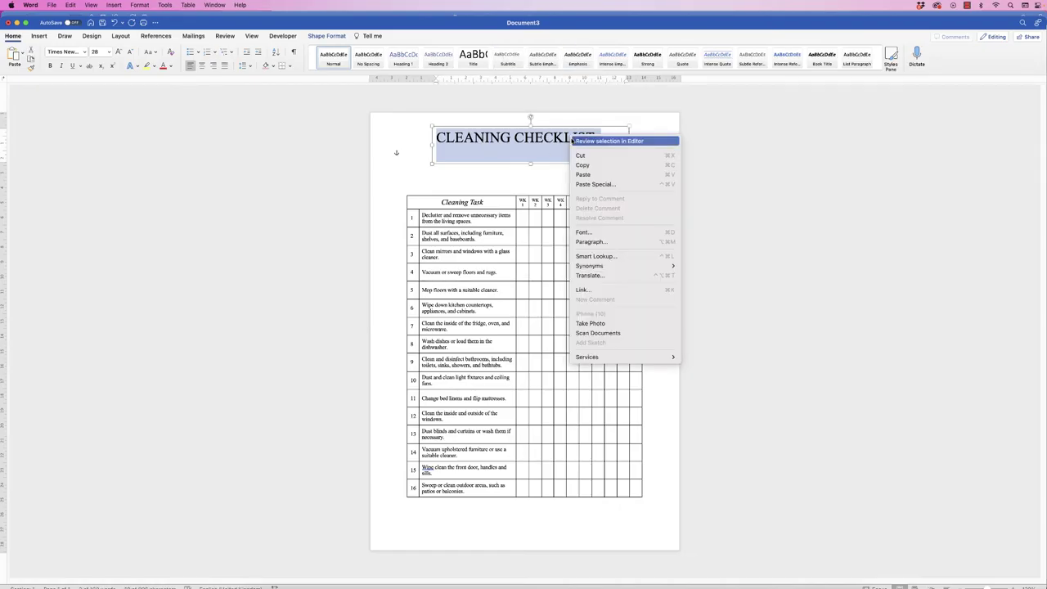
pyautogui.click(584, 233)
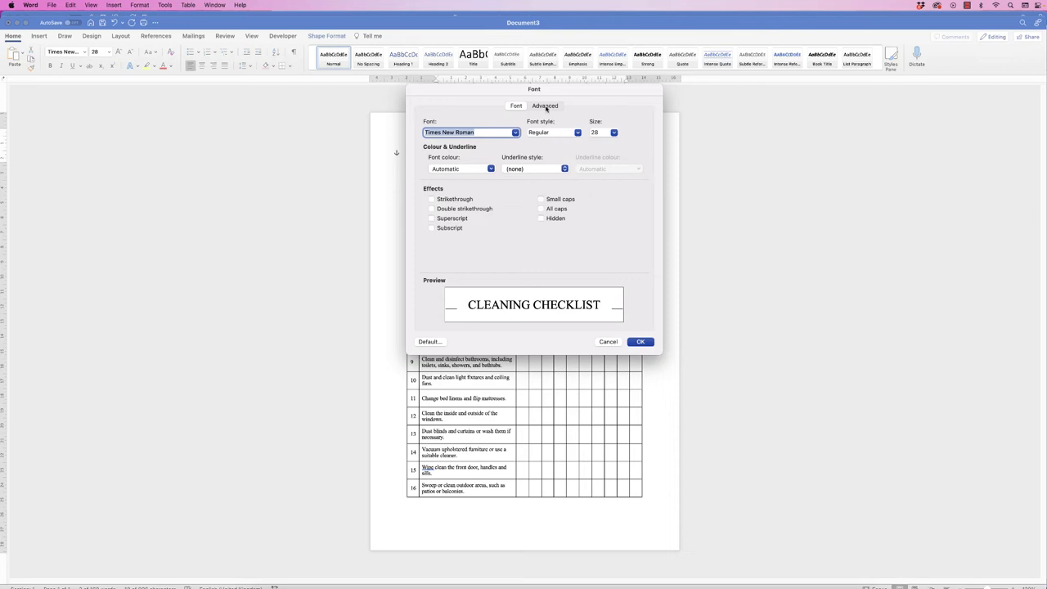
pyautogui.click(546, 106)
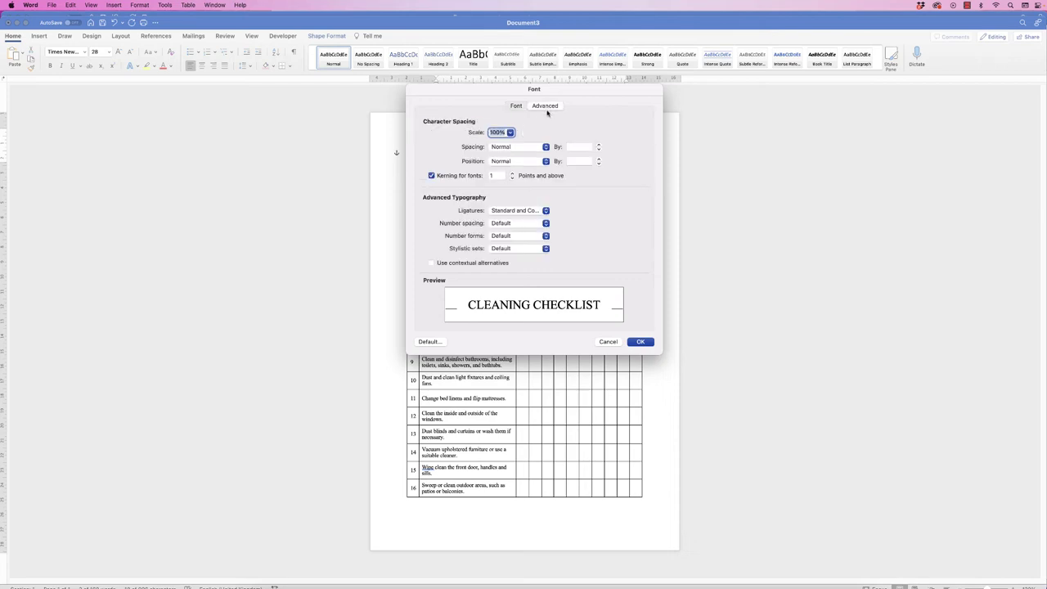
pyautogui.click(545, 149)
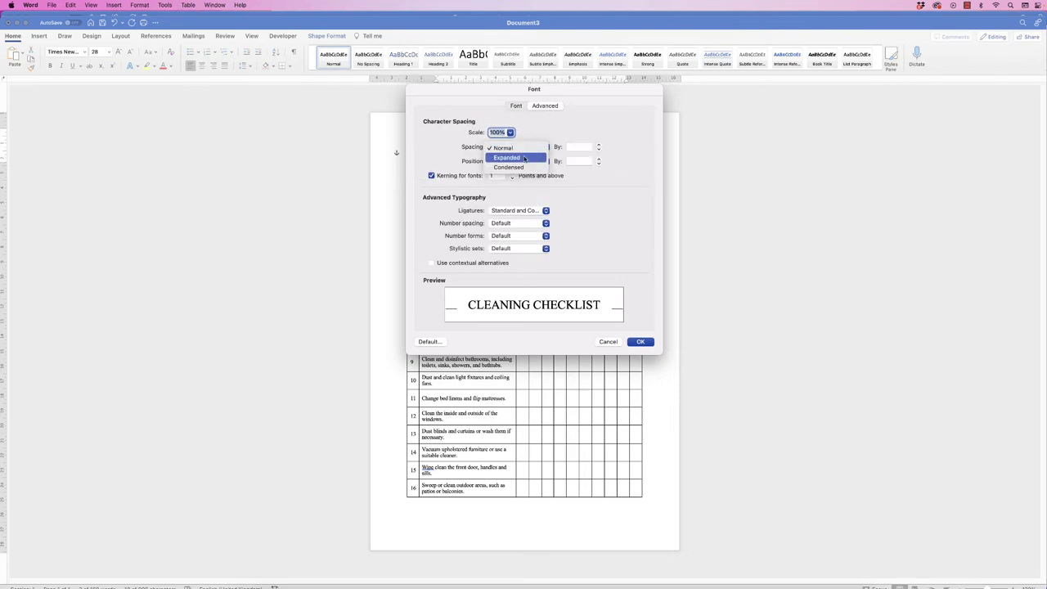
pyautogui.click(524, 158)
pyautogui.moveTo(581, 147); pyautogui.dragTo(564, 148)
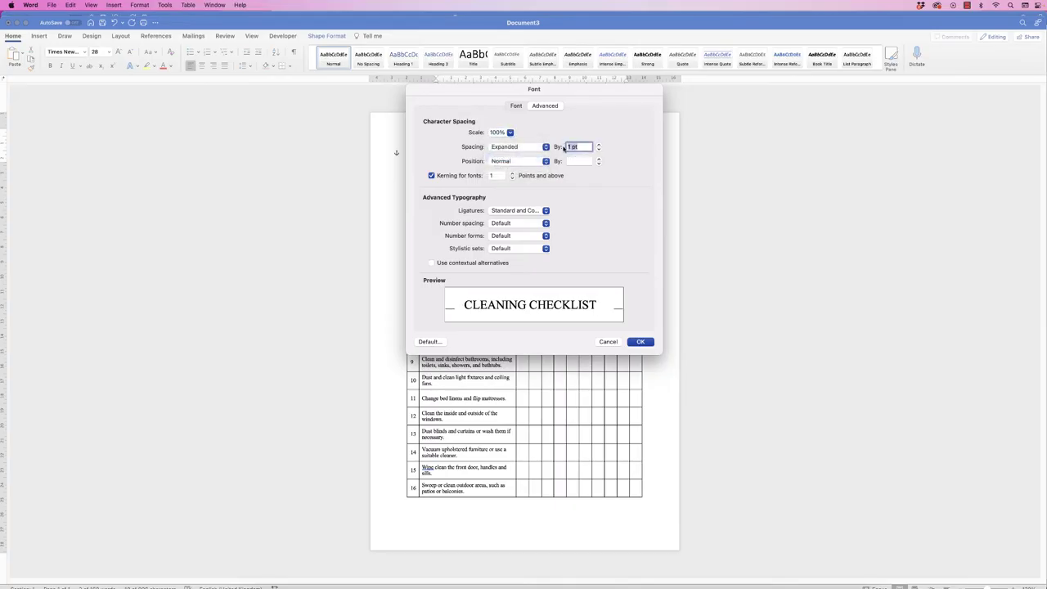
pyautogui.write('5')
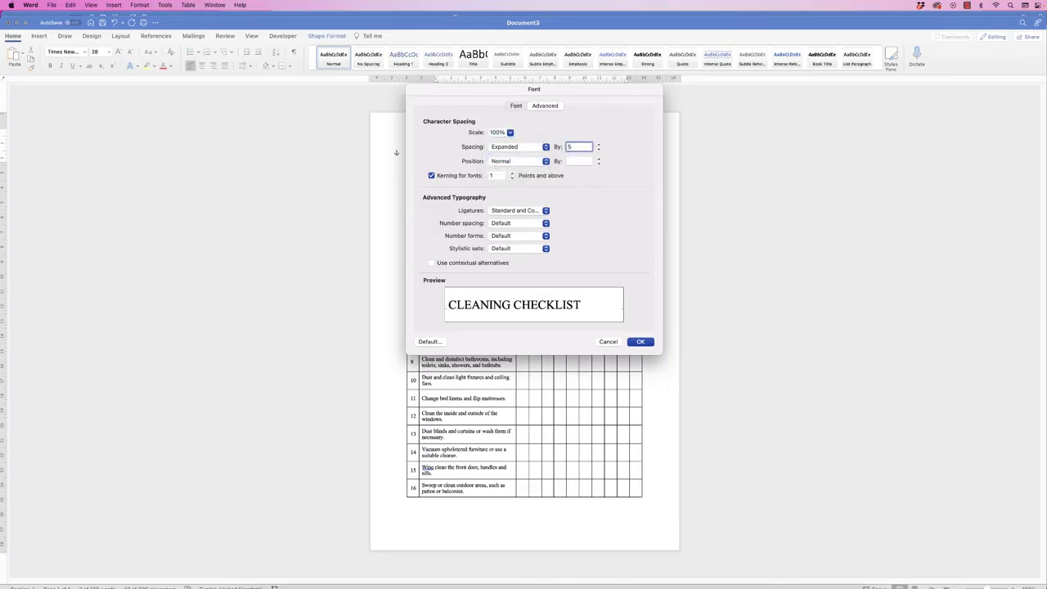
pyautogui.press('Return')
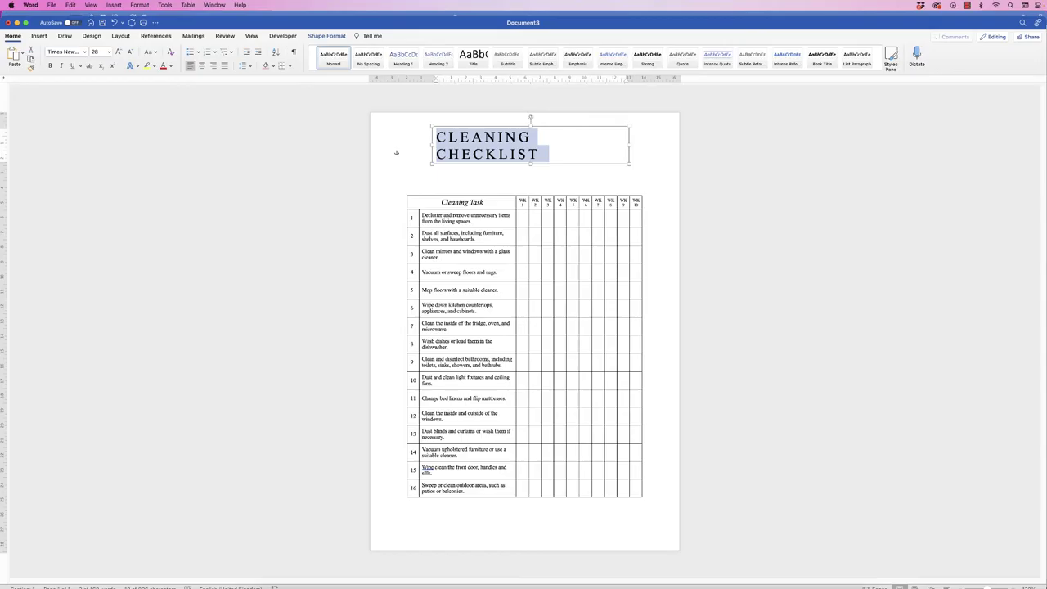
# - Resize the title text box to about 14.8 cm wide and 1.6 cm high so it fits the title on one line
pyautogui.moveTo(629, 144); pyautogui.dragTo(652, 144)
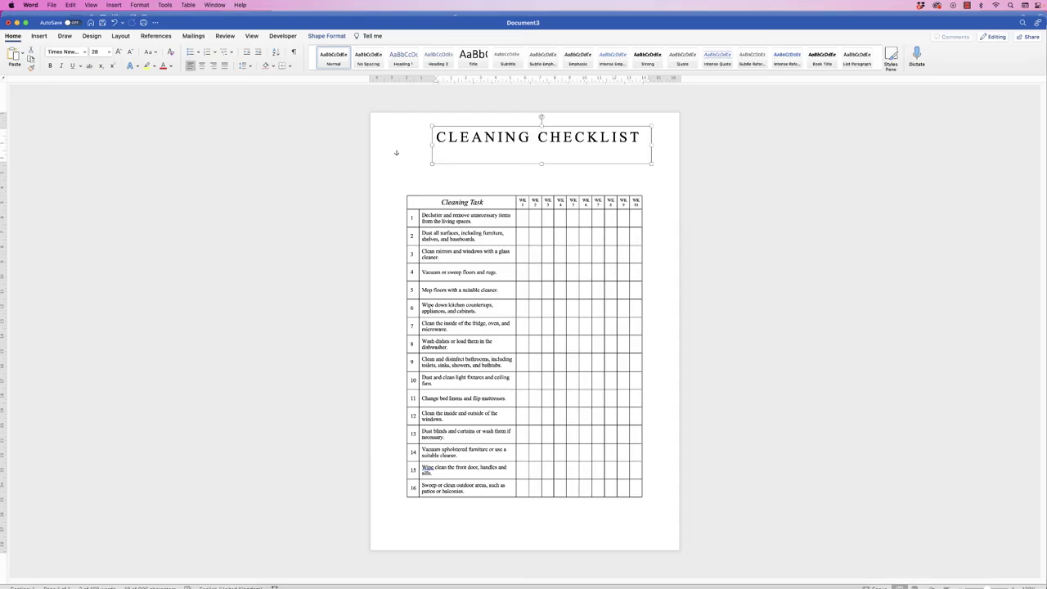
pyautogui.moveTo(542, 164); pyautogui.dragTo(541, 150)
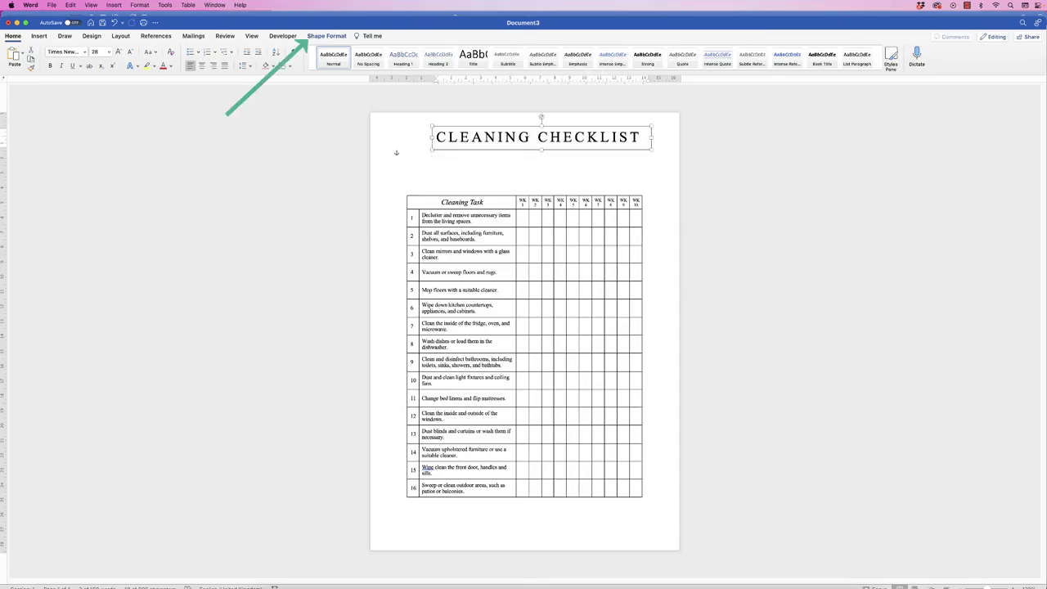
# - Align the title text box to the horizontal centre of the margins and nudge it slightly down the page
pyautogui.click(326, 36)
pyautogui.click(787, 53)
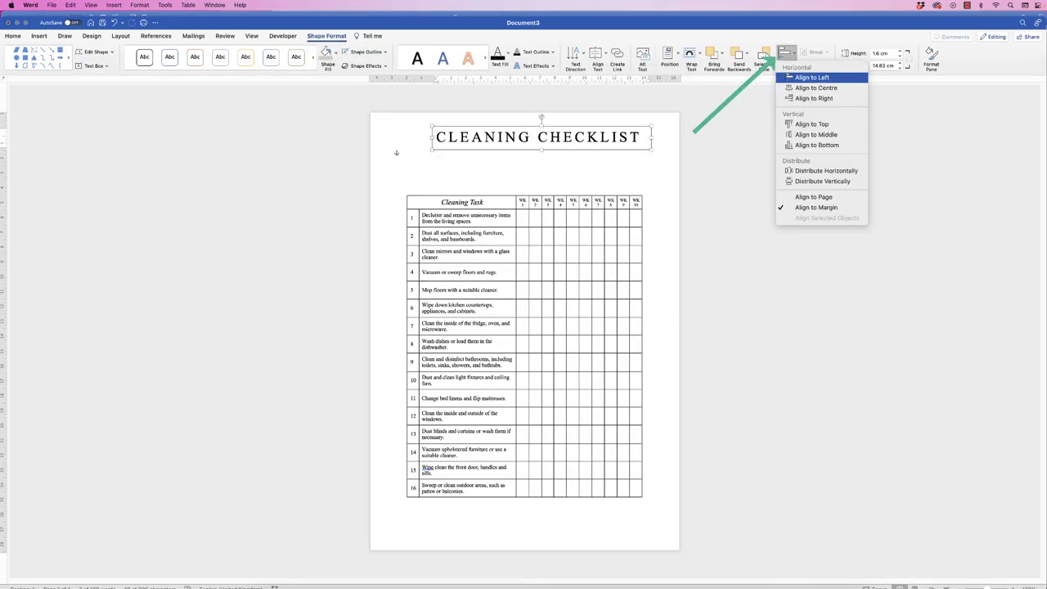
pyautogui.click(816, 89)
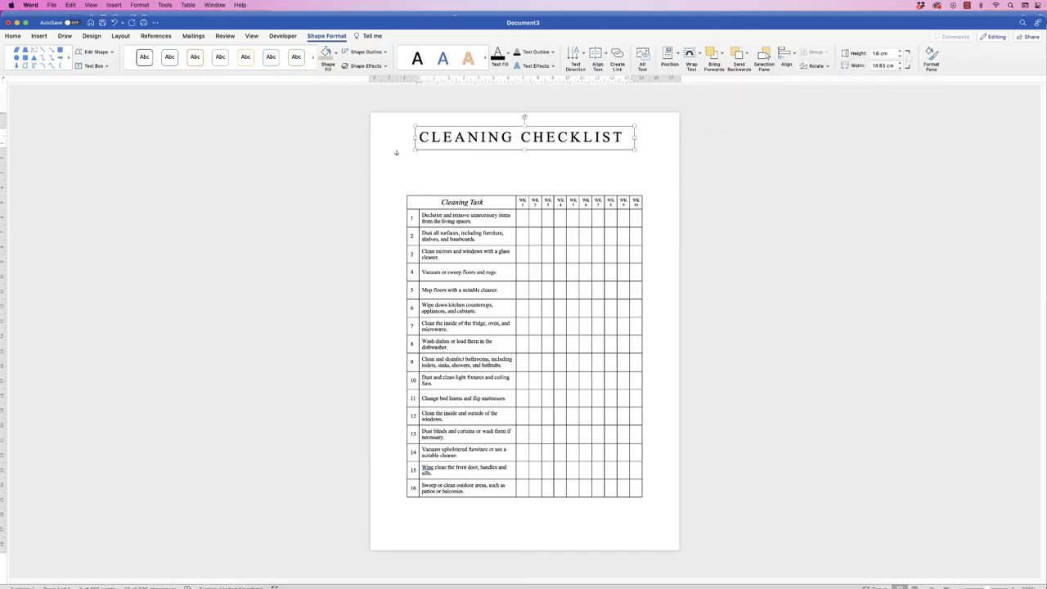
pyautogui.press('Down')
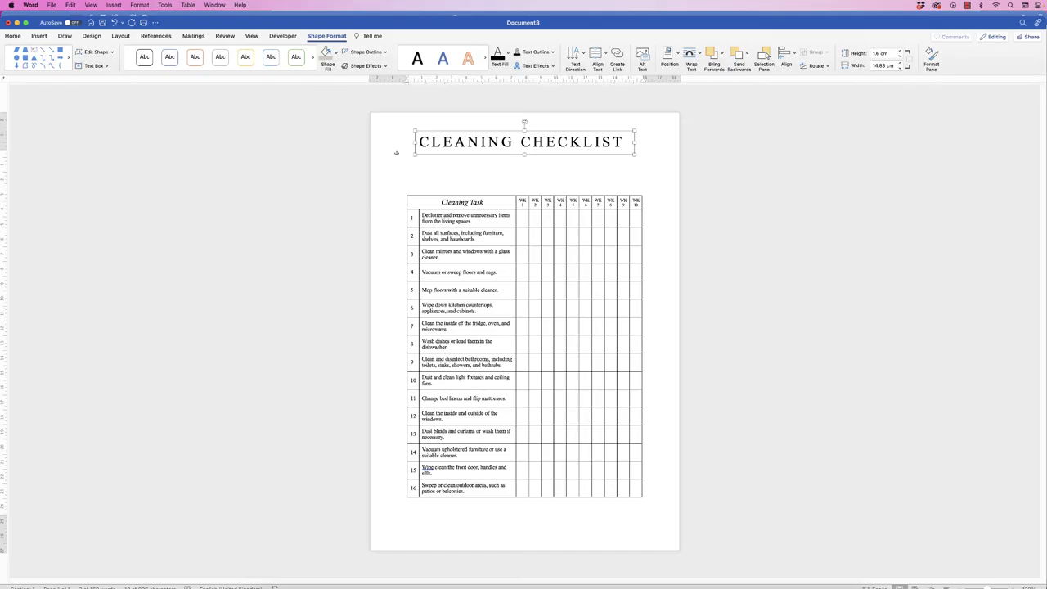
pyautogui.press('Escape')
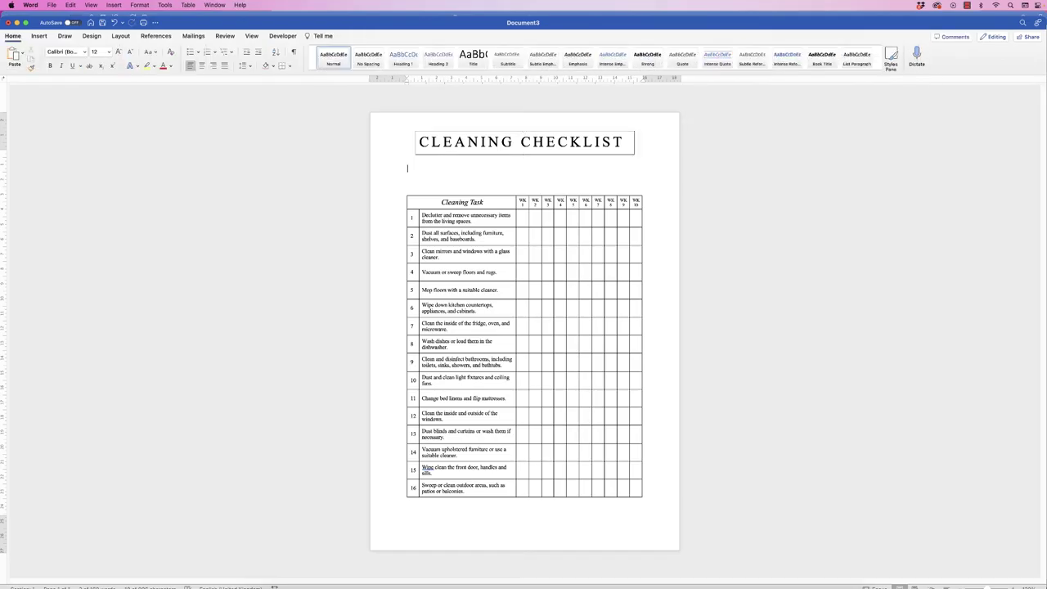
# - Remove the outline of the "CLEANING CHECKLIST" title text box and centre its text
pyautogui.click(525, 142)
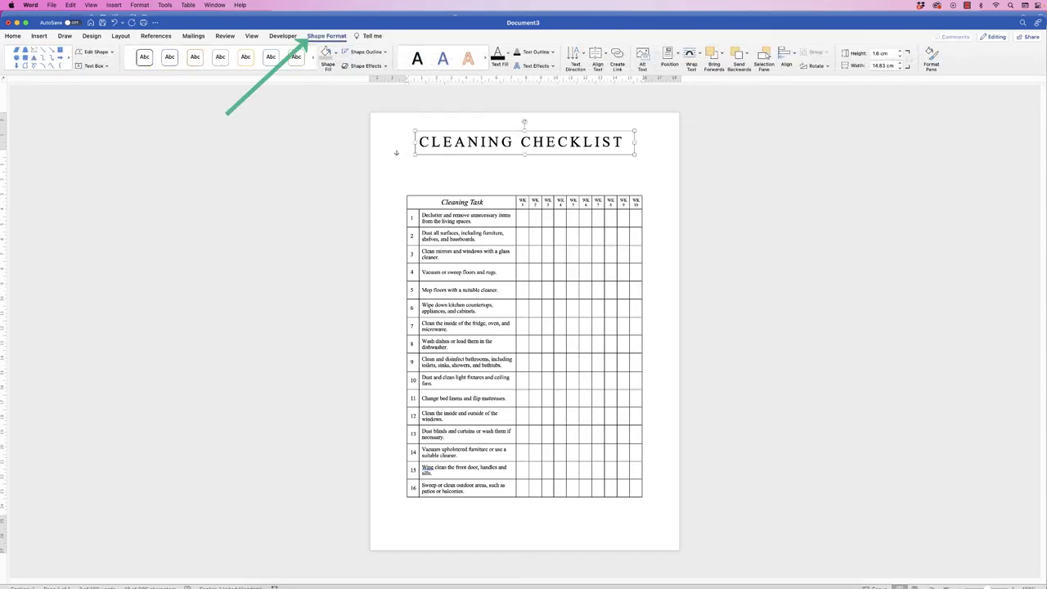
pyautogui.click(385, 52)
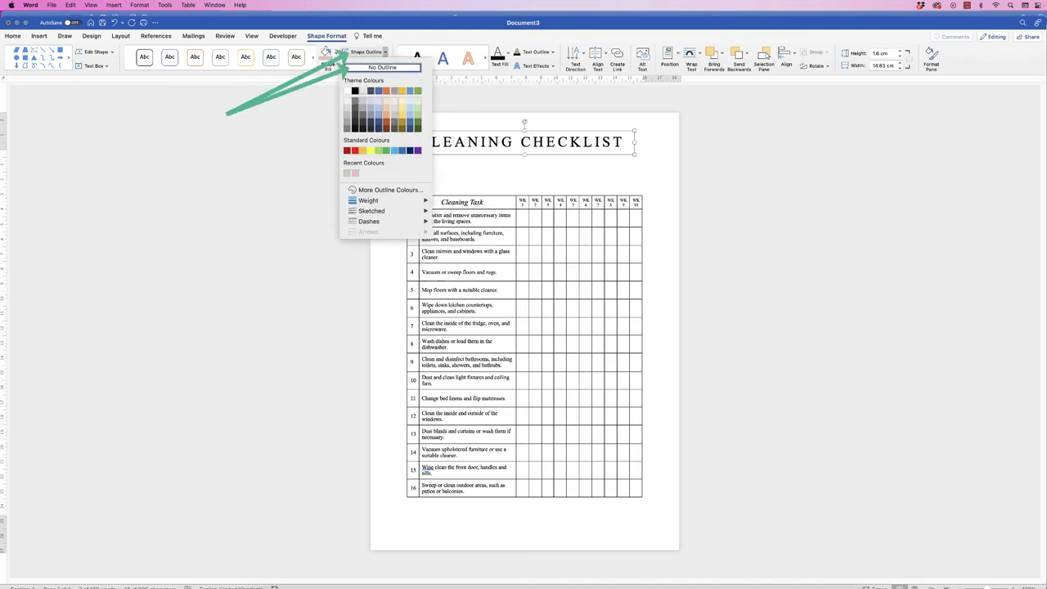
pyautogui.click(383, 67)
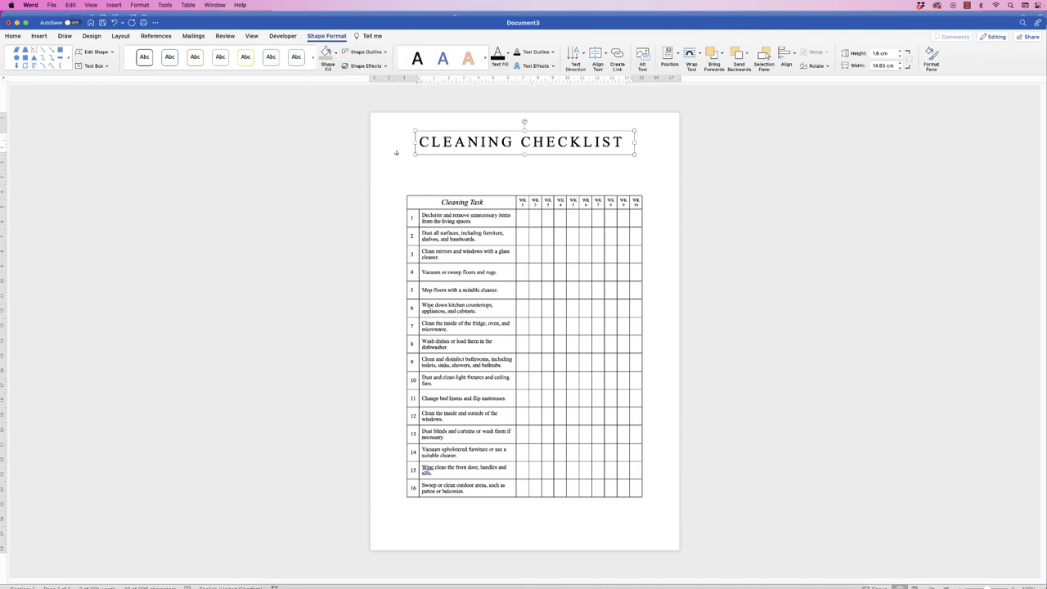
pyautogui.click(13, 36)
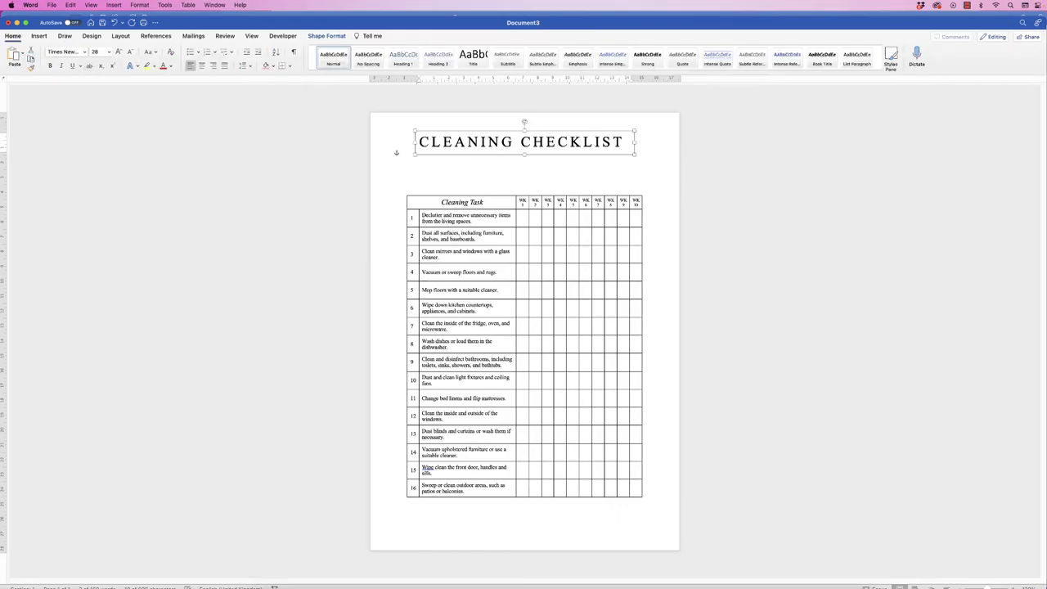
pyautogui.click(202, 66)
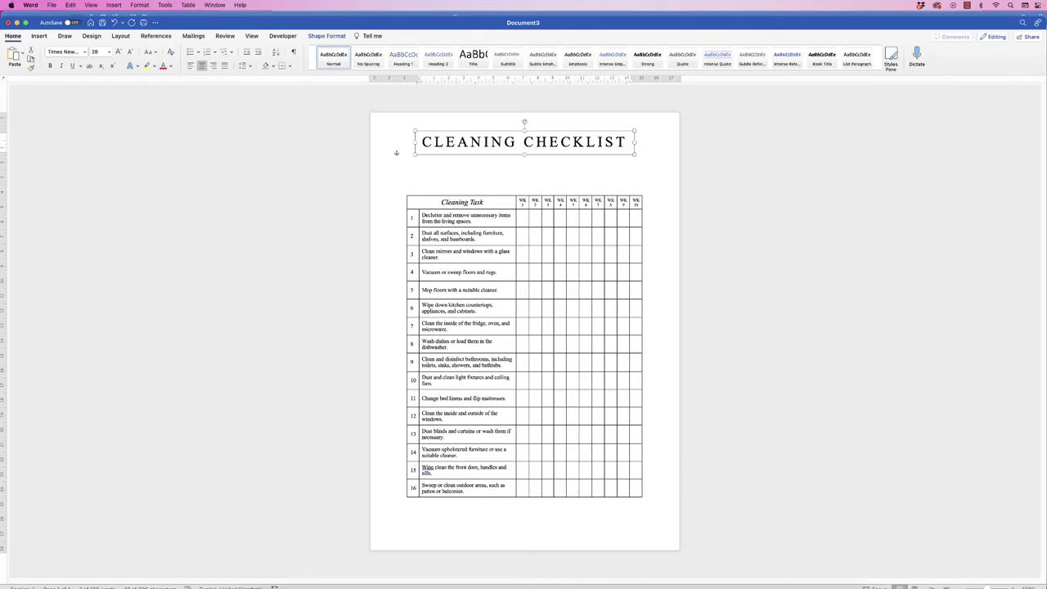
# - Paste a copy of the title text box directly below the title and replace its text with "Weekly House Chores"
pyautogui.click(408, 169)
pyautogui.press('super+v')
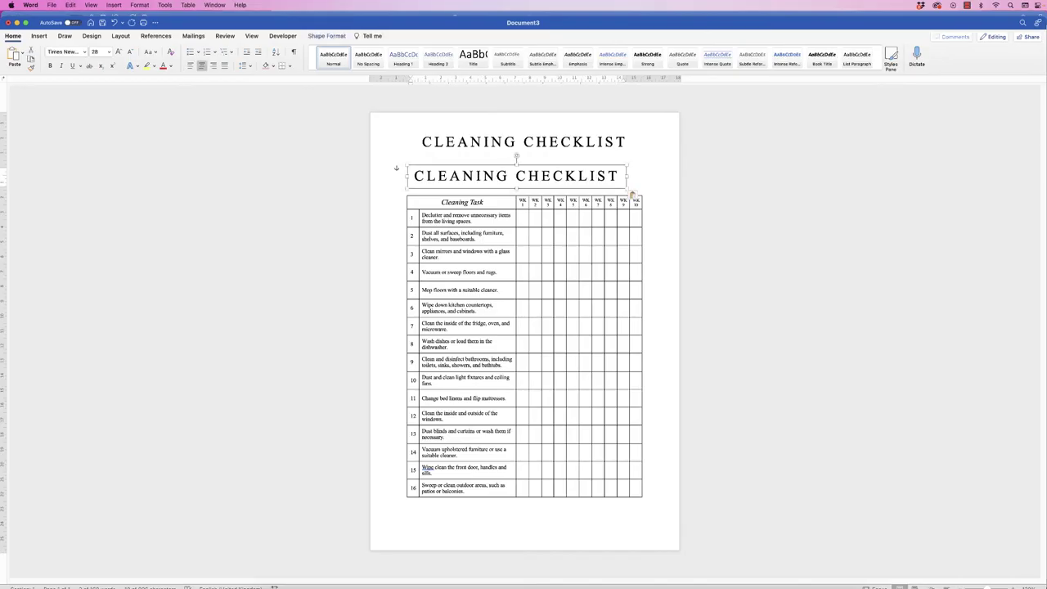
pyautogui.moveTo(516, 157); pyautogui.dragTo(525, 144)
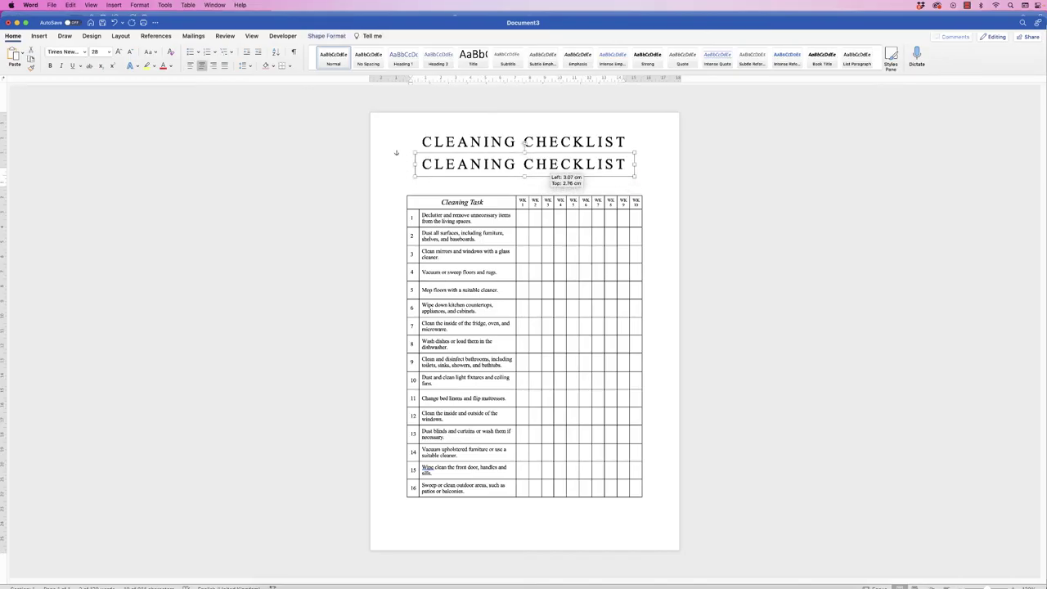
pyautogui.press('super+a')
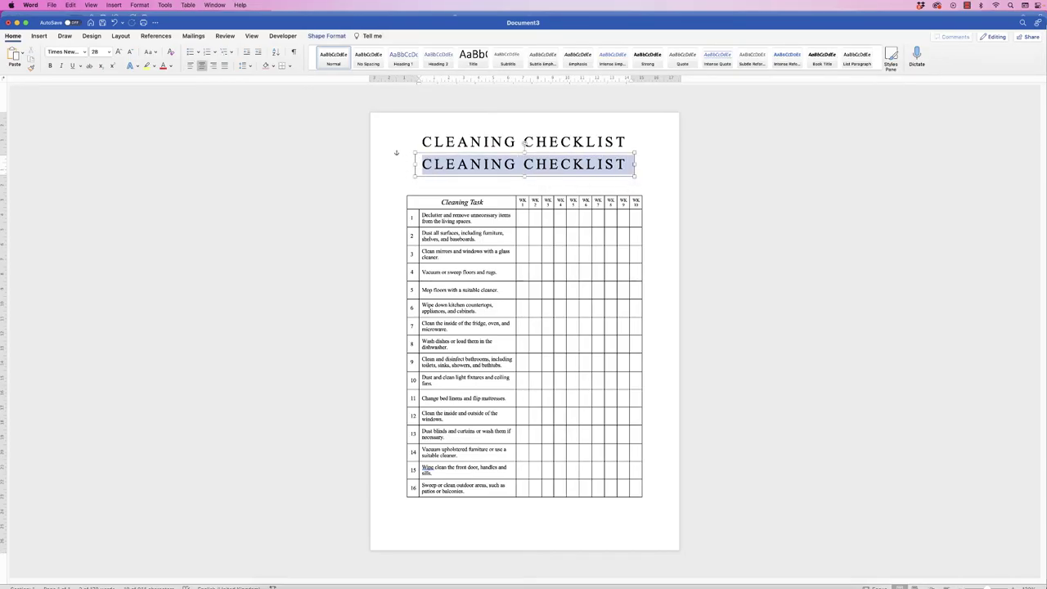
pyautogui.write('Weekly House Chores')
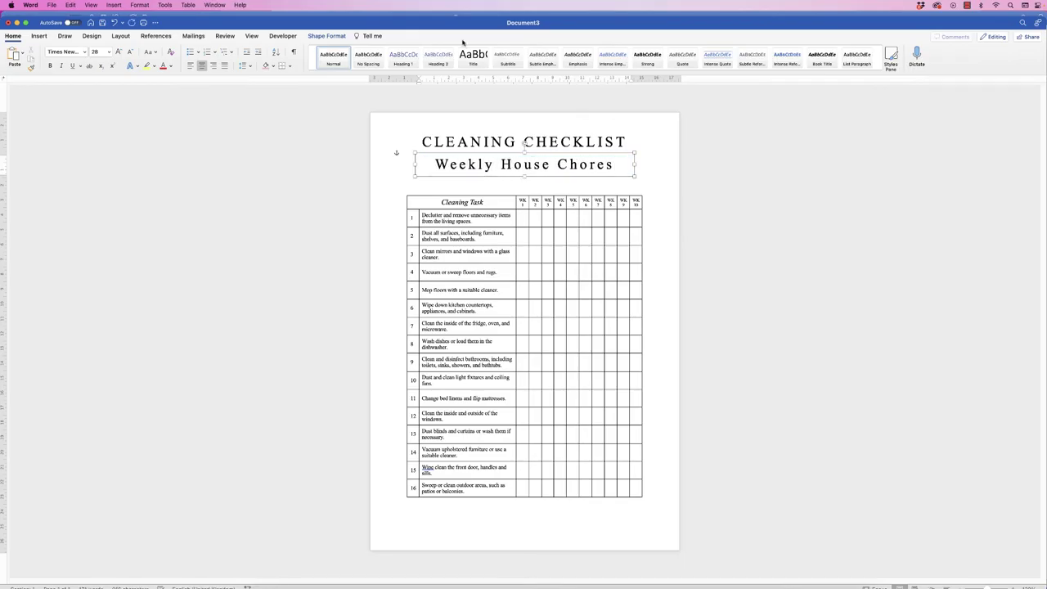
# - Reduce the "Weekly House Chores" subtitle's font size to 18
pyautogui.click(130, 53)
pyautogui.click(129, 53)
pyautogui.click(130, 53)
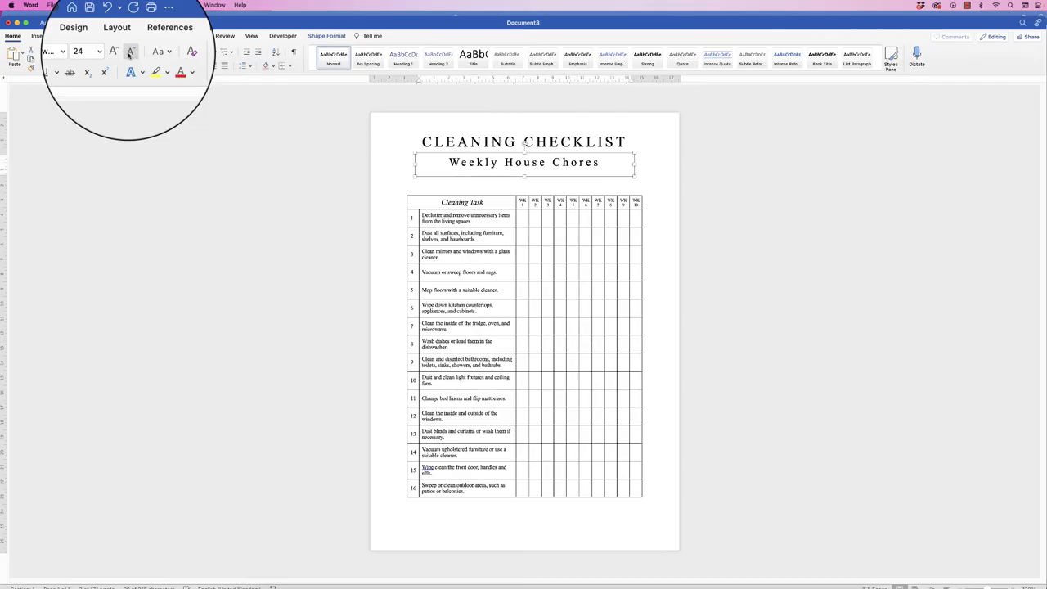
pyautogui.click(129, 53)
pyautogui.click(129, 53)
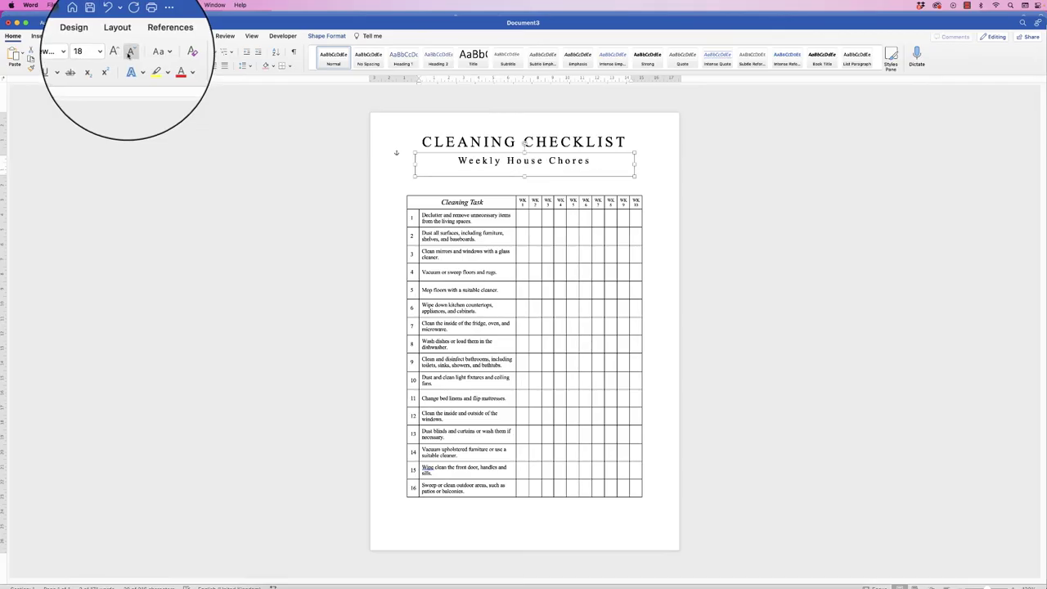
# - Align the subtitle text box to the horizontal centre of the margins and nudge it slightly down the page
pyautogui.click(326, 36)
pyautogui.click(787, 58)
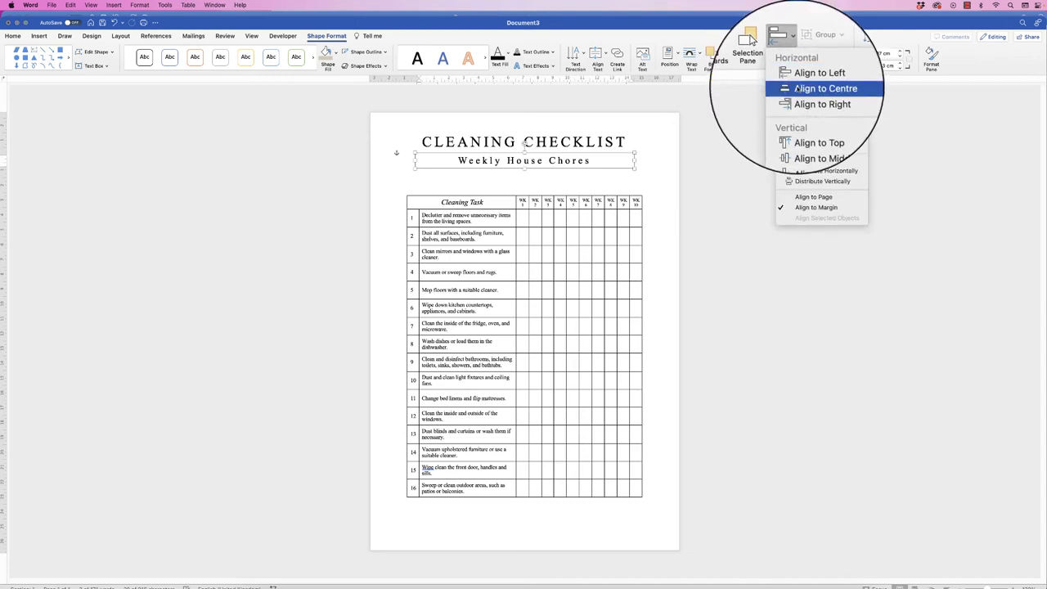
pyautogui.click(806, 114)
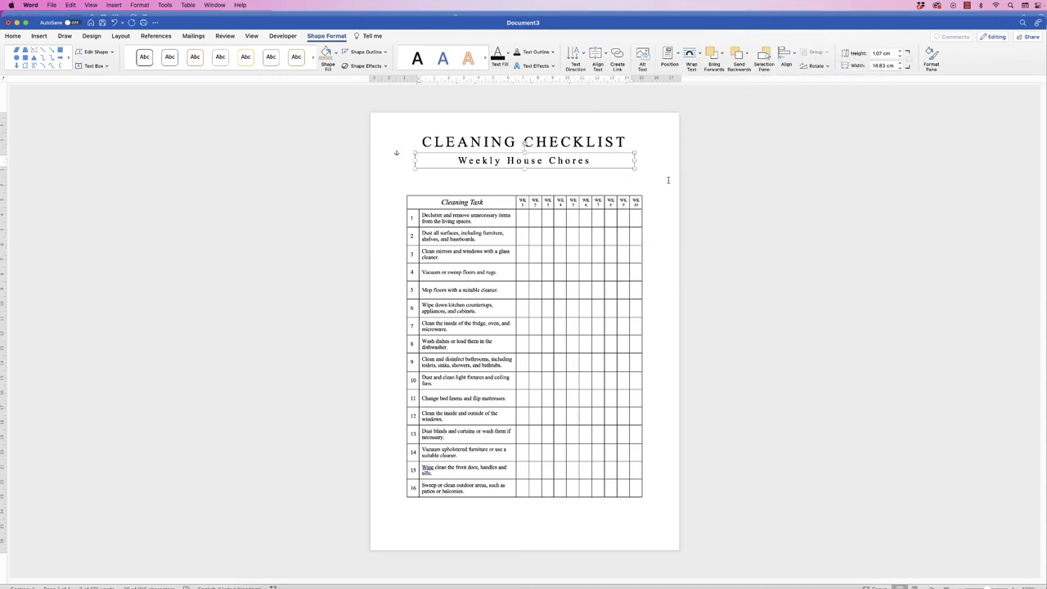
pyautogui.press('Down')
pyautogui.press('Down')
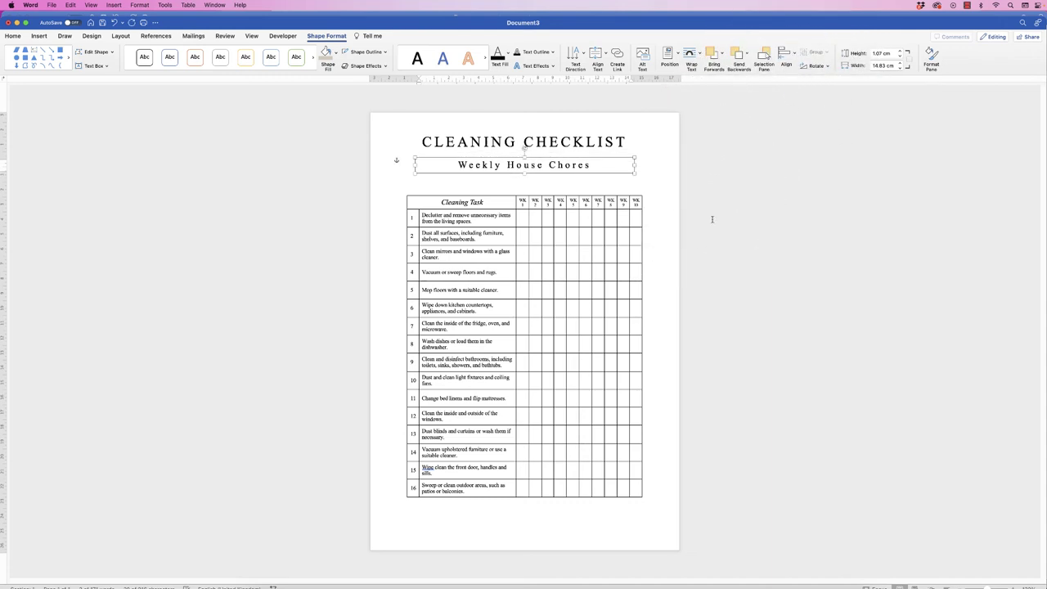
pyautogui.click(712, 220)
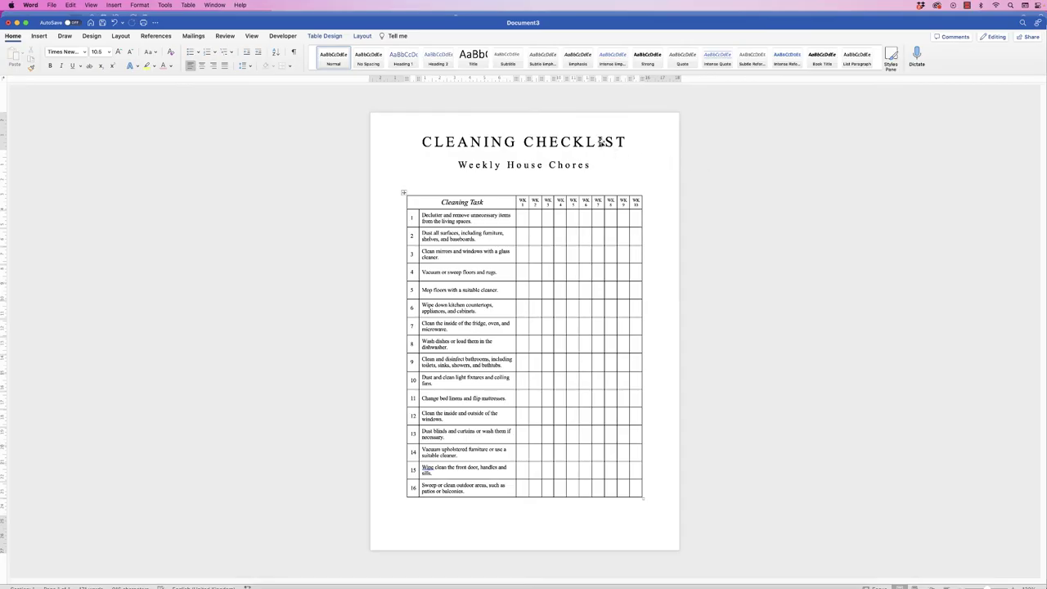
# - Move the subtitle and title text boxes closer to the table and add a blank line above the table
pyautogui.click(555, 169)
pyautogui.moveTo(561, 173); pyautogui.dragTo(562, 180)
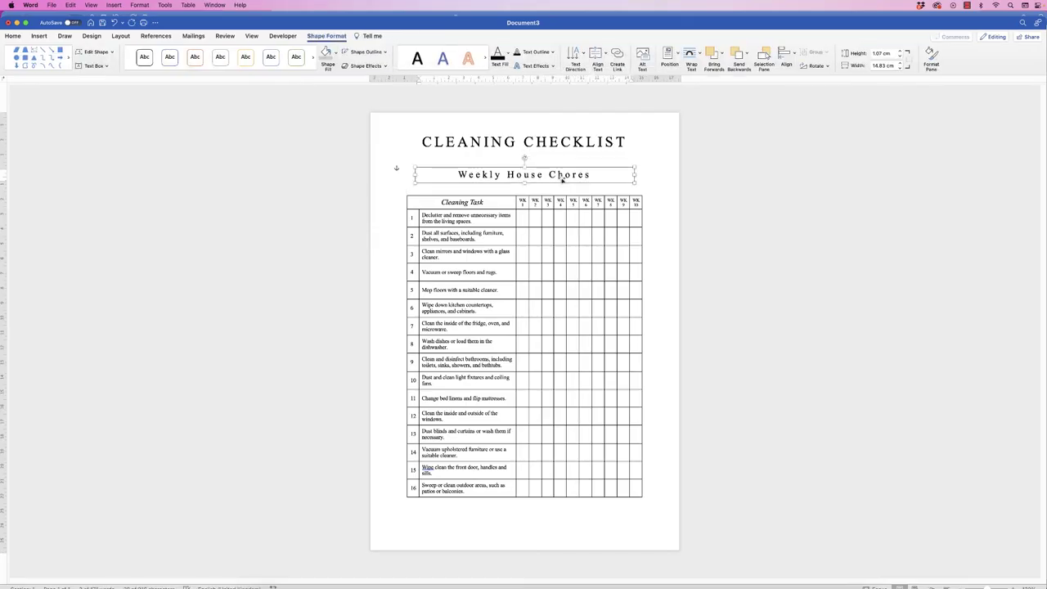
pyautogui.click(608, 143)
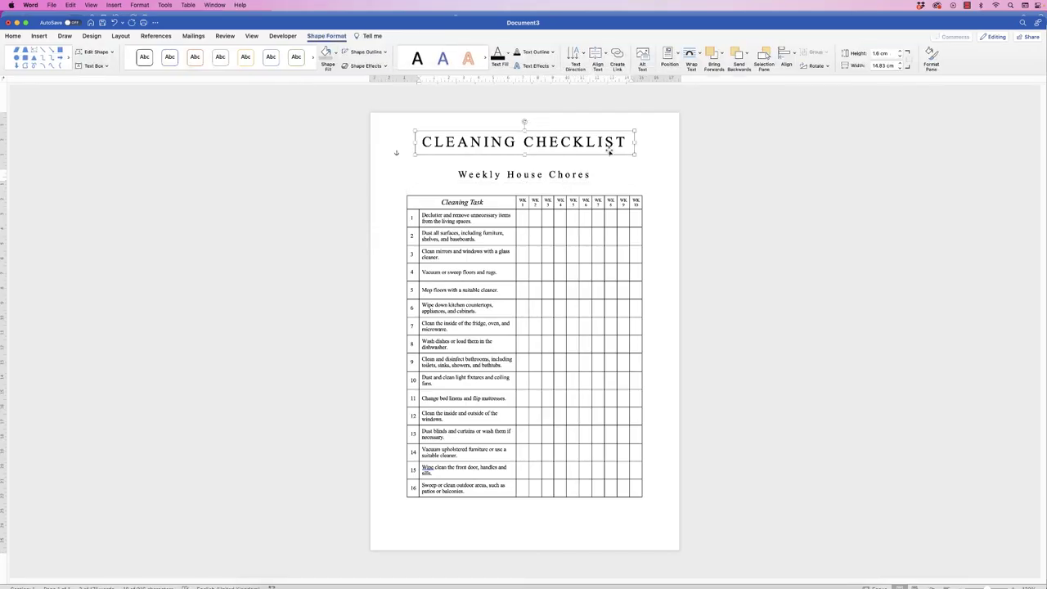
pyautogui.moveTo(609, 151); pyautogui.dragTo(610, 152)
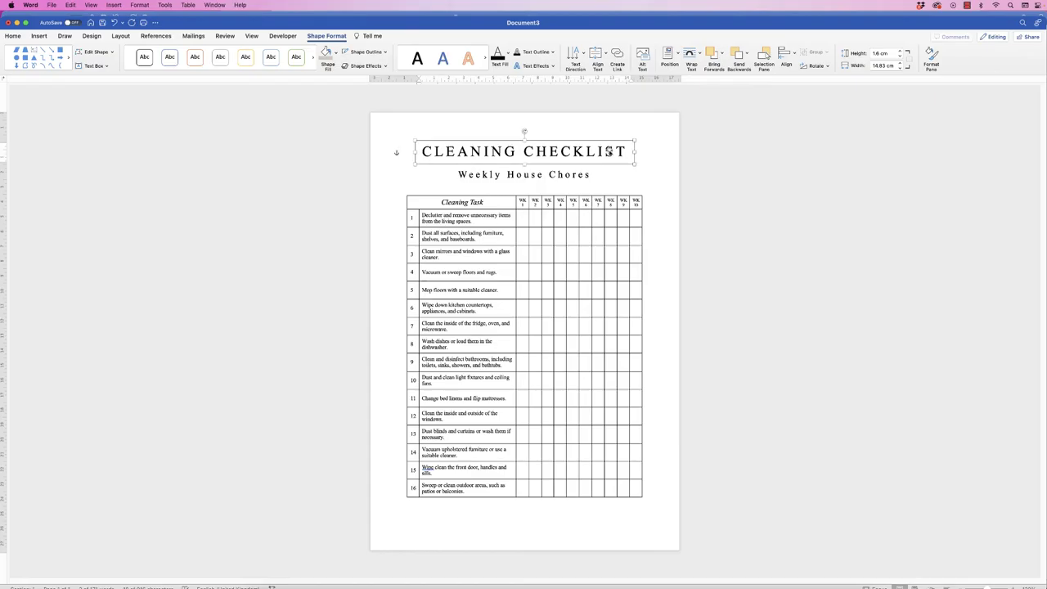
pyautogui.click(527, 190)
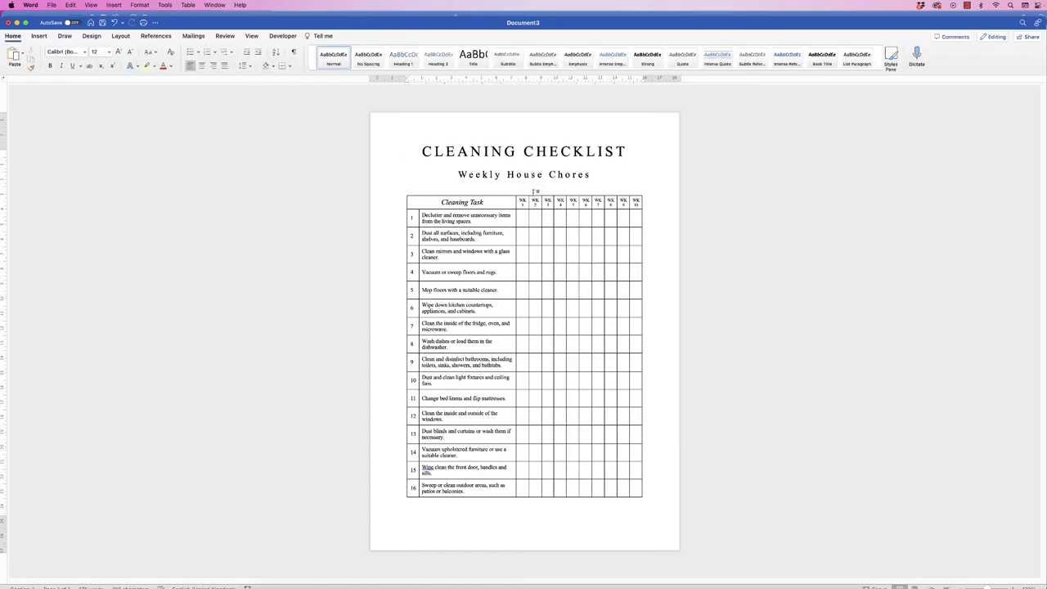
pyautogui.press('Return')
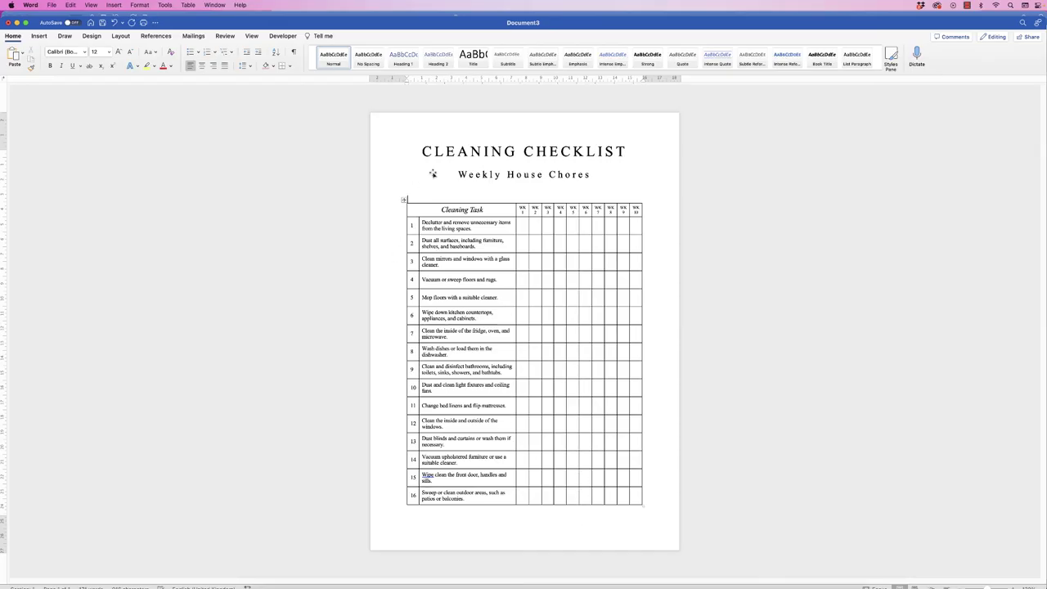
# - Draw a rectangle about 22.4 cm wide and 1.9 cm high across the page's bottom edge and remove its outline
pyautogui.click(39, 36)
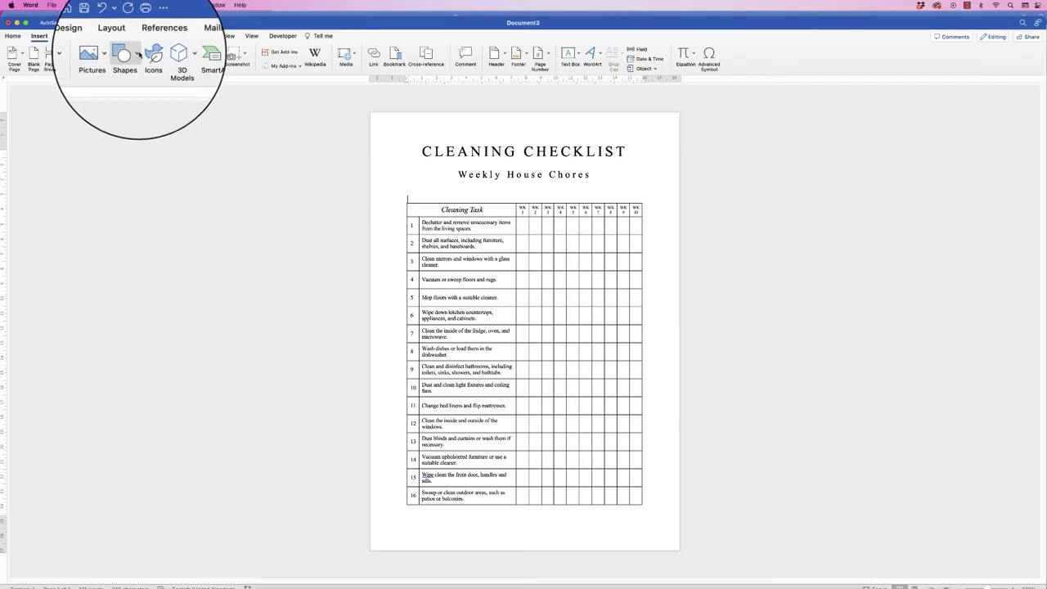
pyautogui.click(139, 56)
pyautogui.scroll(-3, 129, 131)
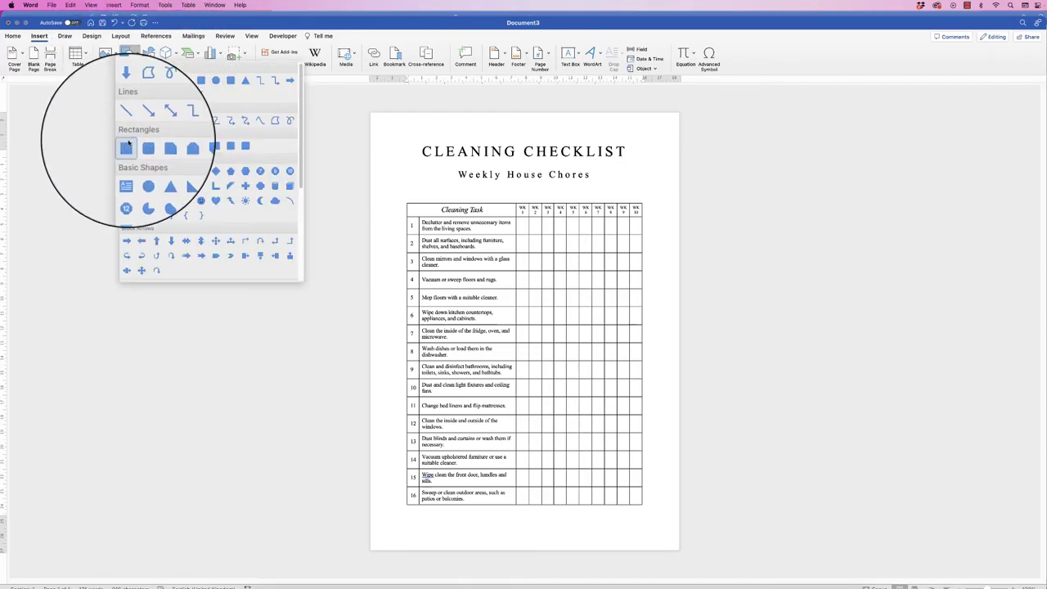
pyautogui.click(128, 184)
pyautogui.moveTo(381, 523)
pyautogui.mouseDown()
pyautogui.moveTo(587, 556)
pyautogui.moveTo(711, 557)
pyautogui.mouseUp()
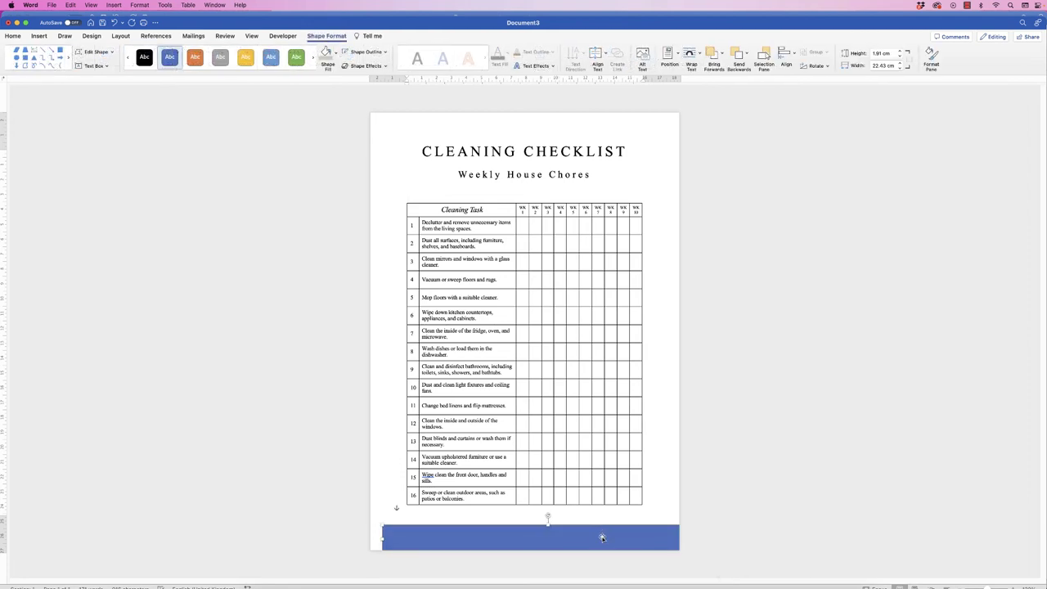
pyautogui.moveTo(603, 530)
pyautogui.mouseDown()
pyautogui.moveTo(586, 537)
pyautogui.moveTo(589, 546)
pyautogui.mouseUp()
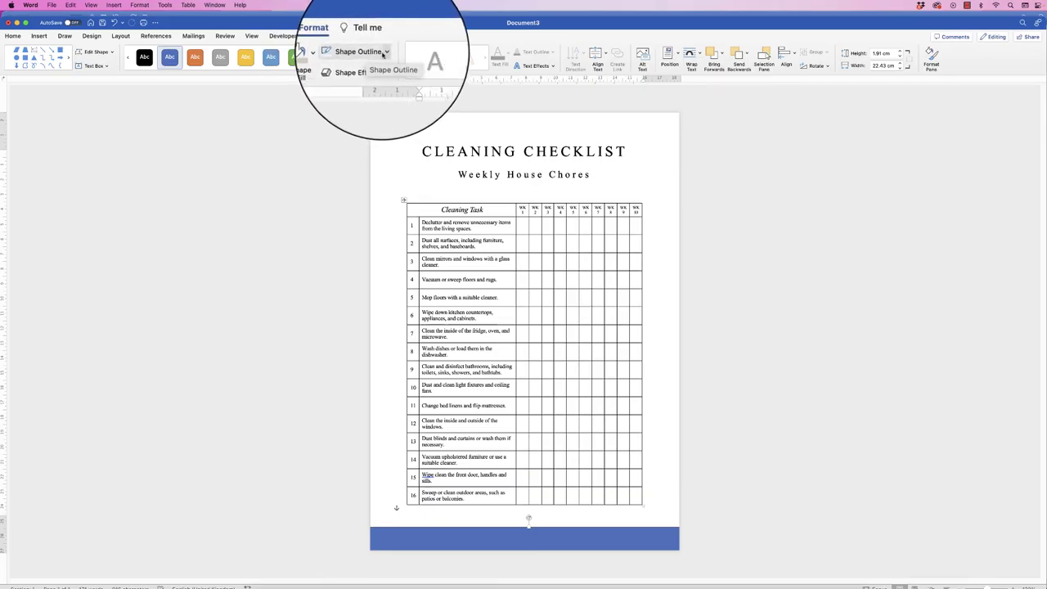
pyautogui.click(384, 52)
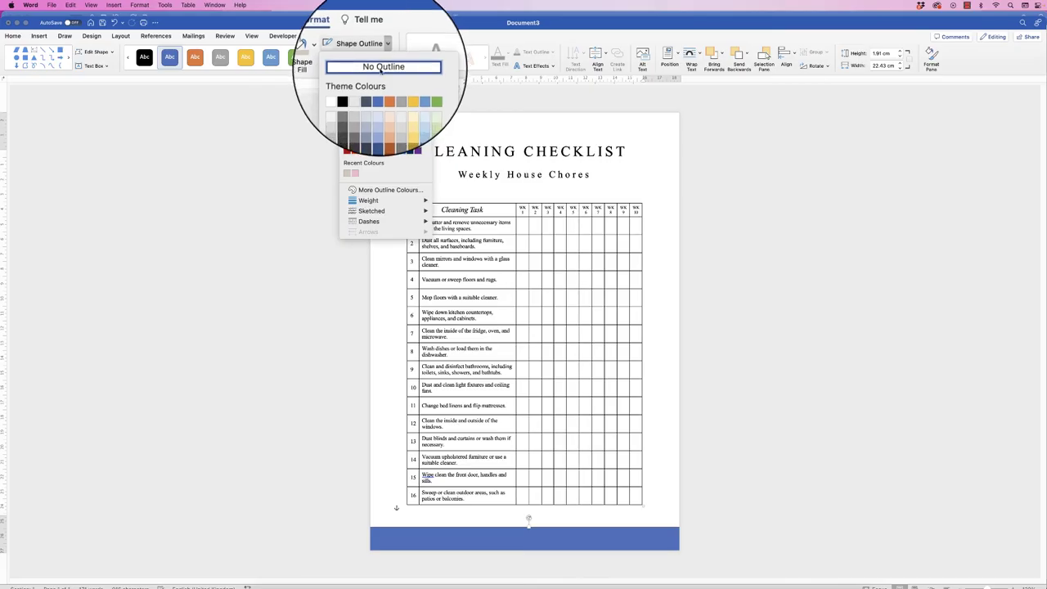
pyautogui.click(379, 69)
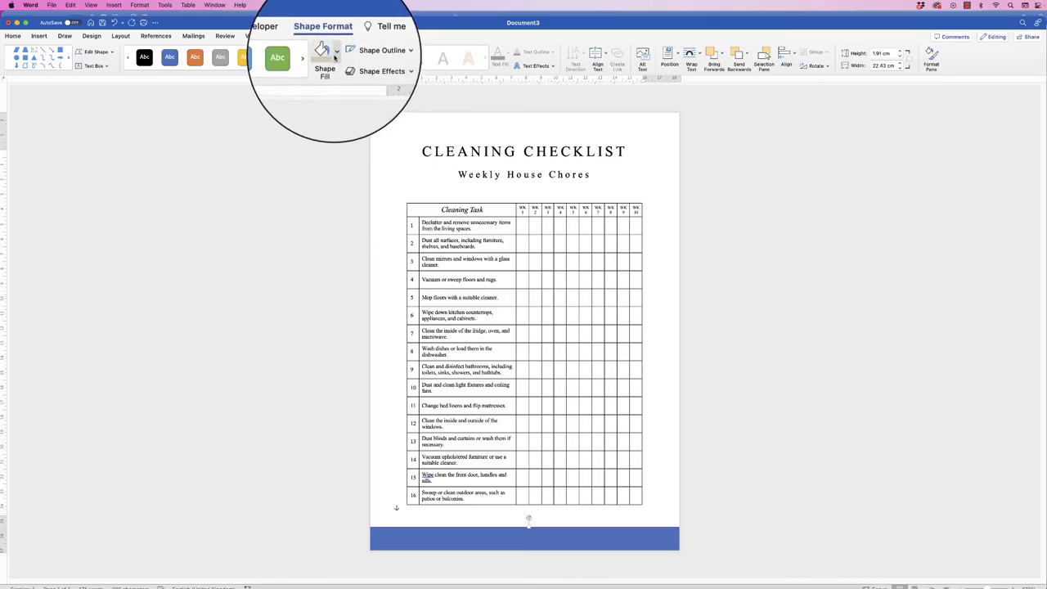
pyautogui.click(328, 54)
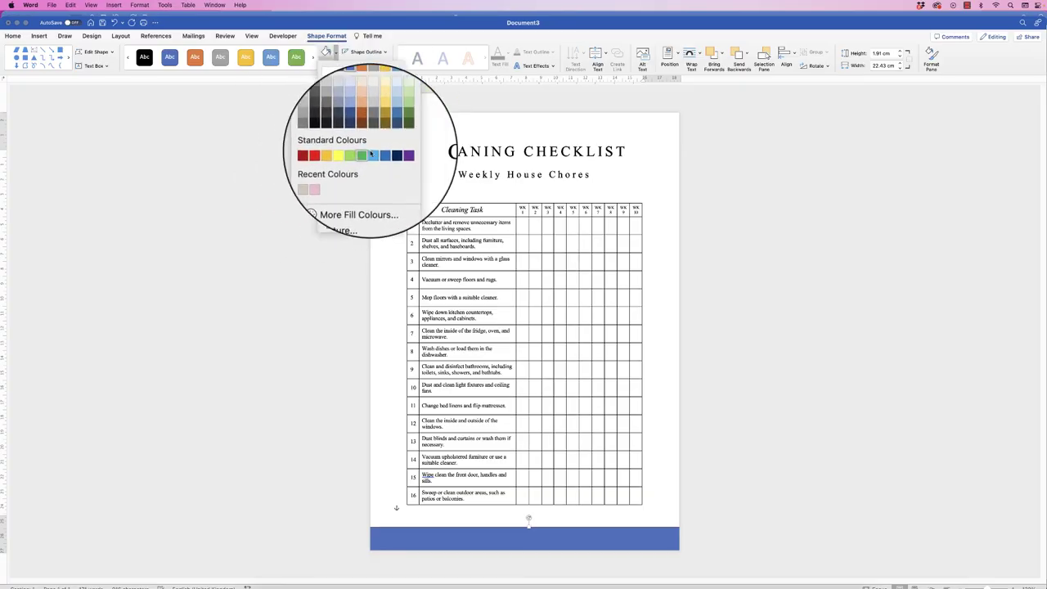
pyautogui.click(358, 195)
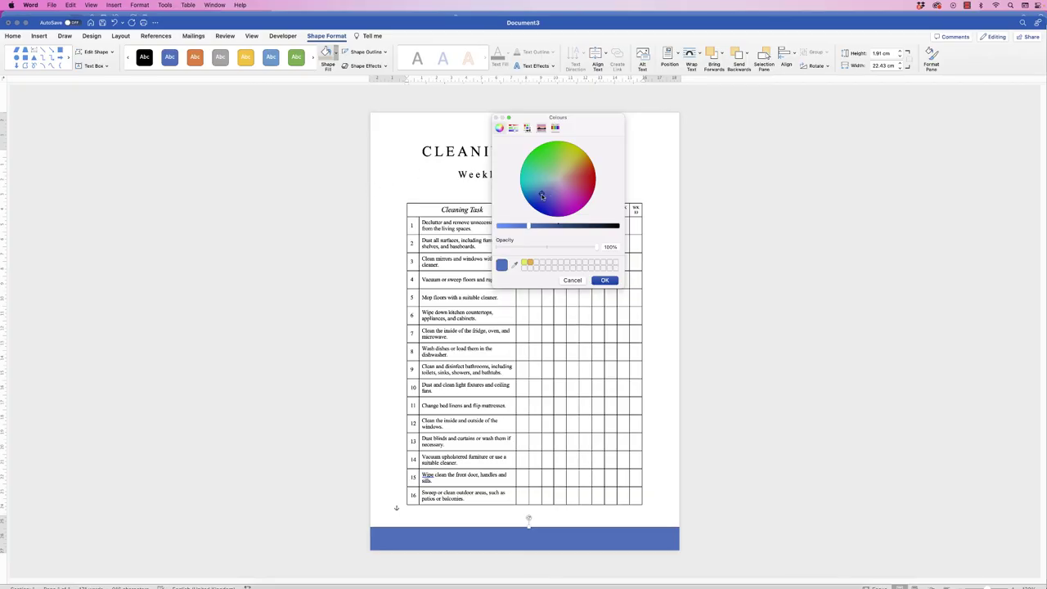
pyautogui.moveTo(548, 196)
pyautogui.mouseDown()
pyautogui.moveTo(565, 205)
pyautogui.moveTo(576, 193)
pyautogui.moveTo(575, 155)
pyautogui.moveTo(548, 163)
pyautogui.moveTo(542, 180)
pyautogui.mouseUp()
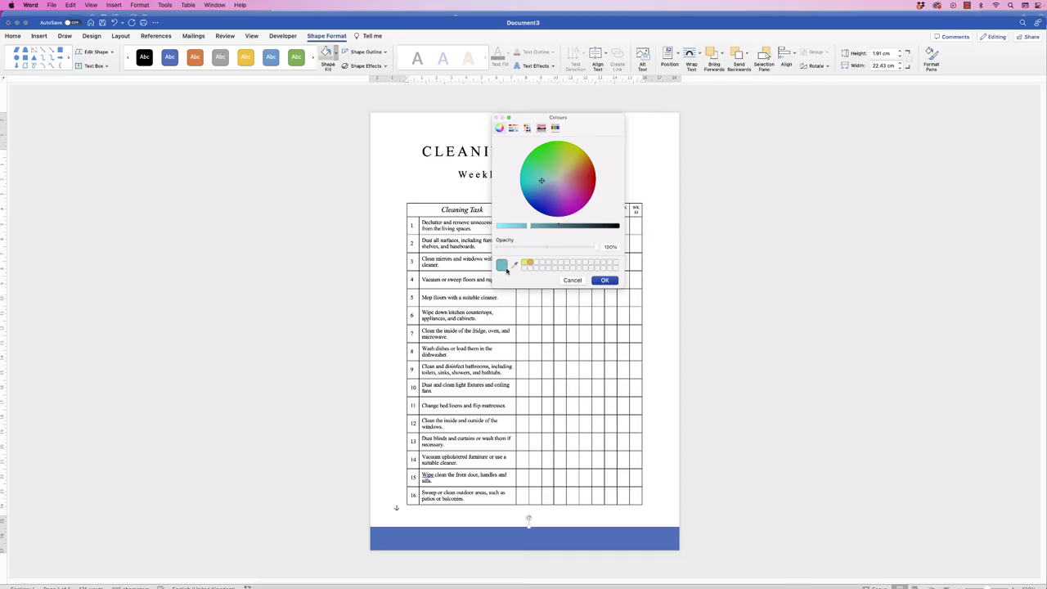
pyautogui.moveTo(527, 227)
pyautogui.mouseDown()
pyautogui.moveTo(502, 228)
pyautogui.moveTo(537, 230)
pyautogui.moveTo(511, 230)
pyautogui.mouseUp()
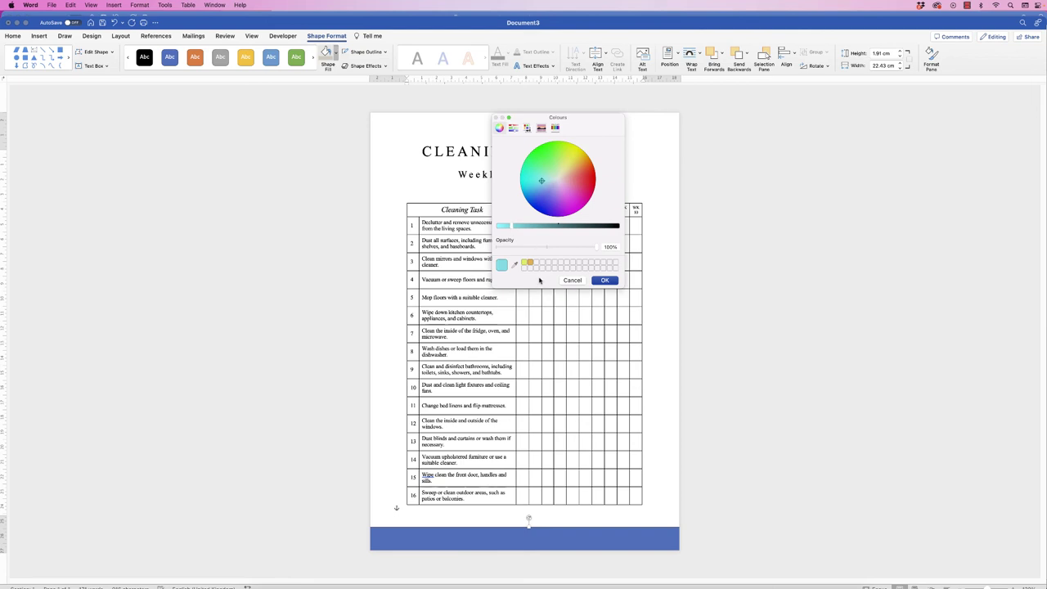
pyautogui.click(601, 280)
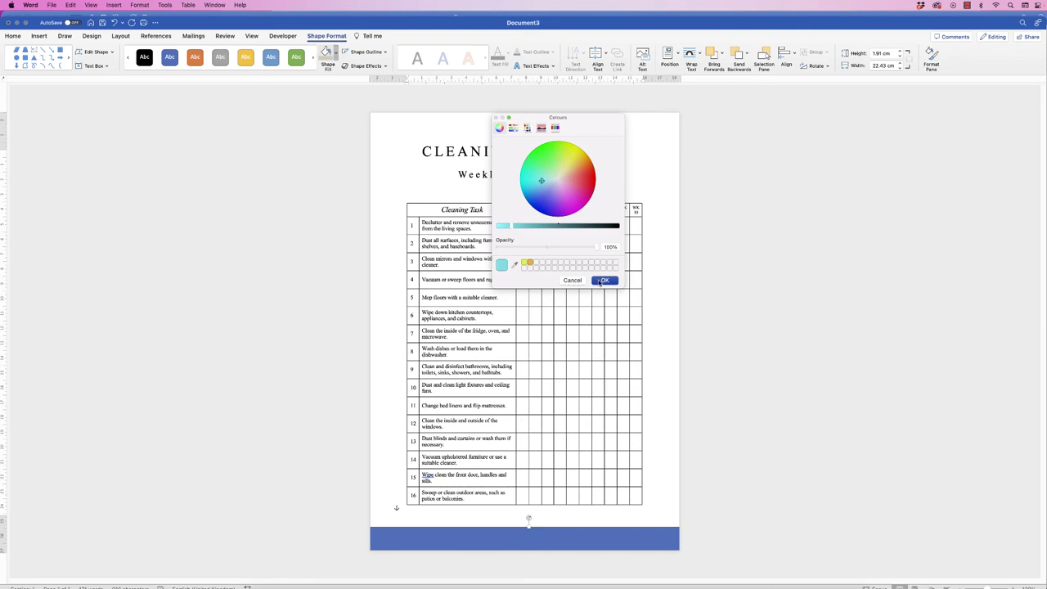
pyautogui.click(573, 281)
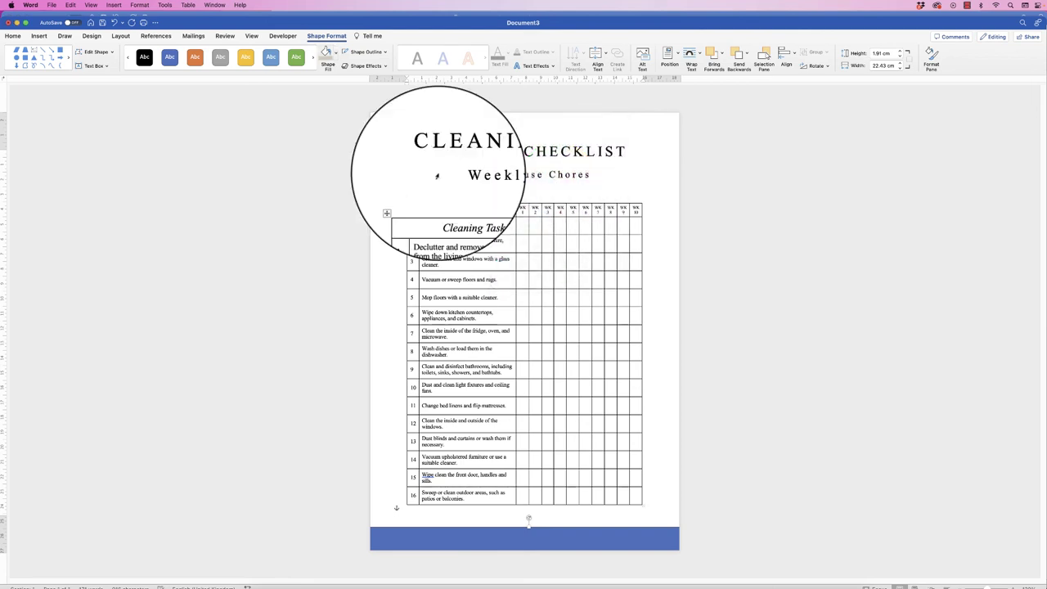
# - Fill the rectangle at the page's bottom edge with the recently used beige colour
pyautogui.click(325, 55)
pyautogui.moveTo(488, 539); pyautogui.dragTo(487, 537)
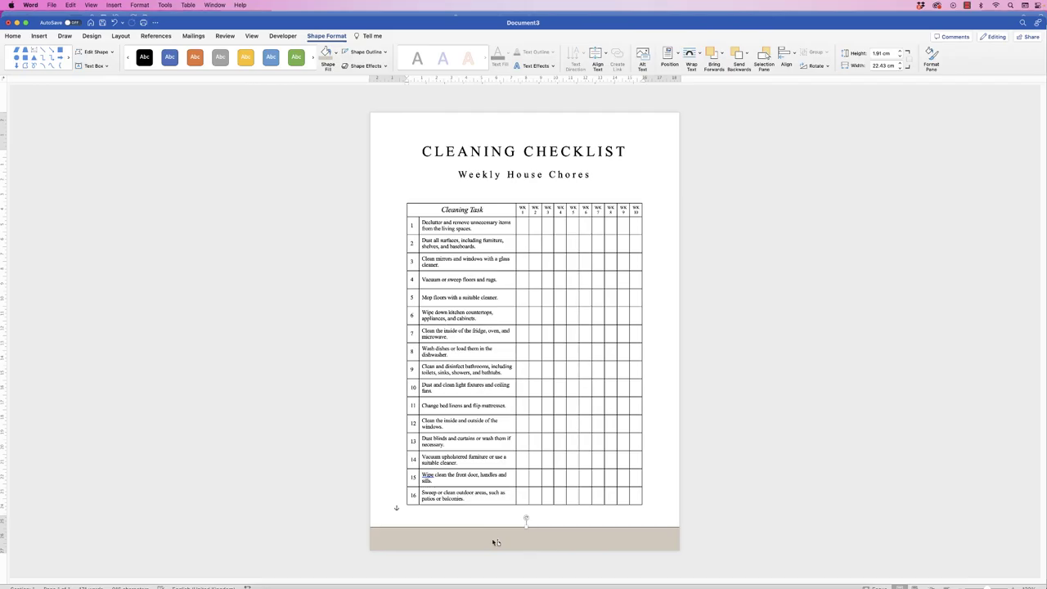
# - Place a copy of the beige rectangle between the subtitle and the table, thinned to a 0.13 cm high full-width line
pyautogui.moveTo(495, 541); pyautogui.dragTo(520, 196)
pyautogui.press('super+z')
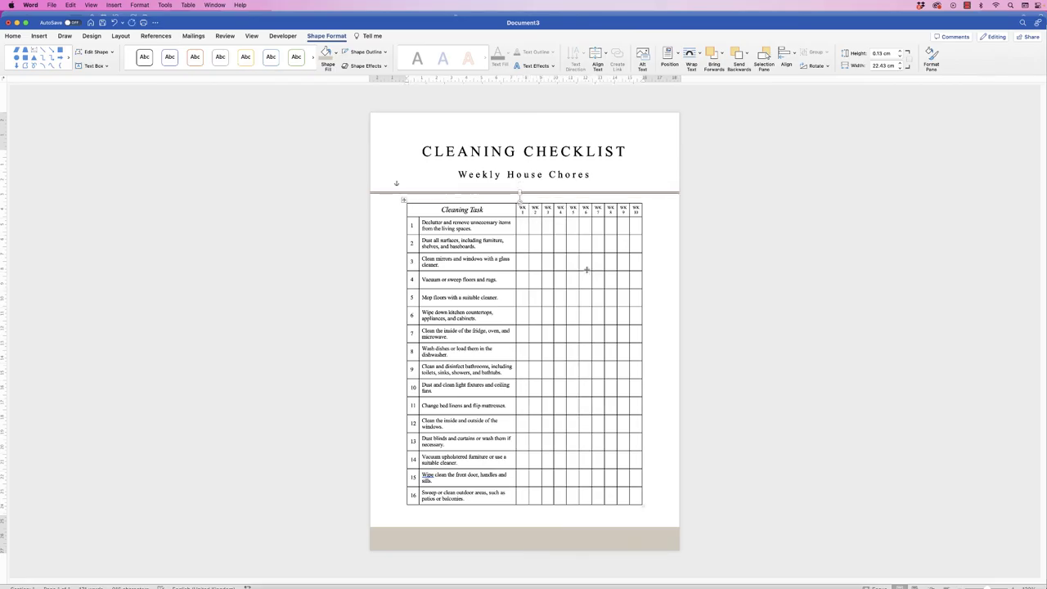
pyautogui.click(586, 270)
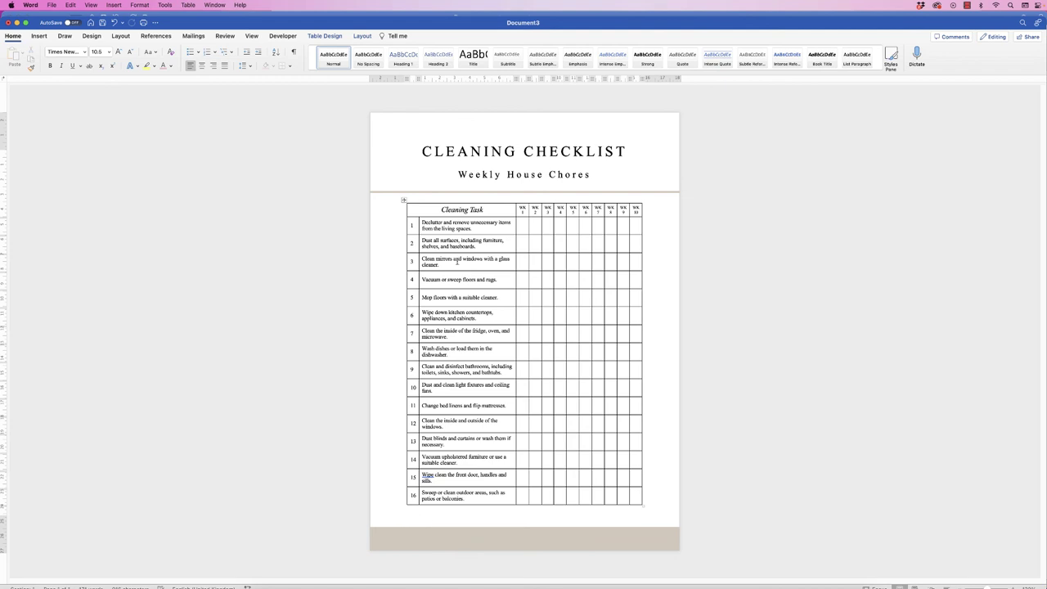
pyautogui.click(452, 198)
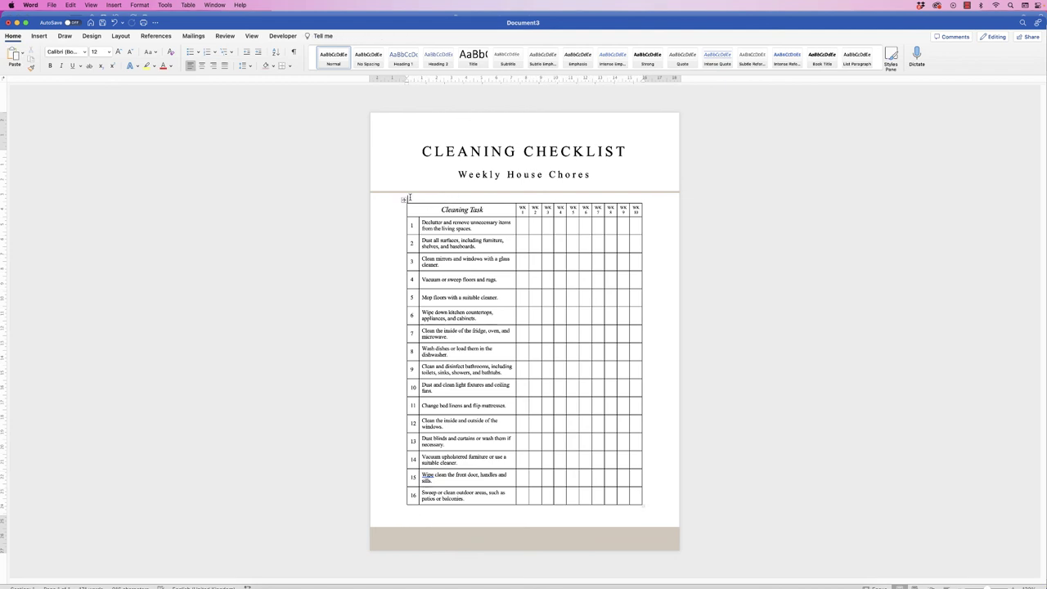
# - Add another blank line above the table and reduce the page's bottom margin on the ruler to fit everything on one page
pyautogui.press('Return')
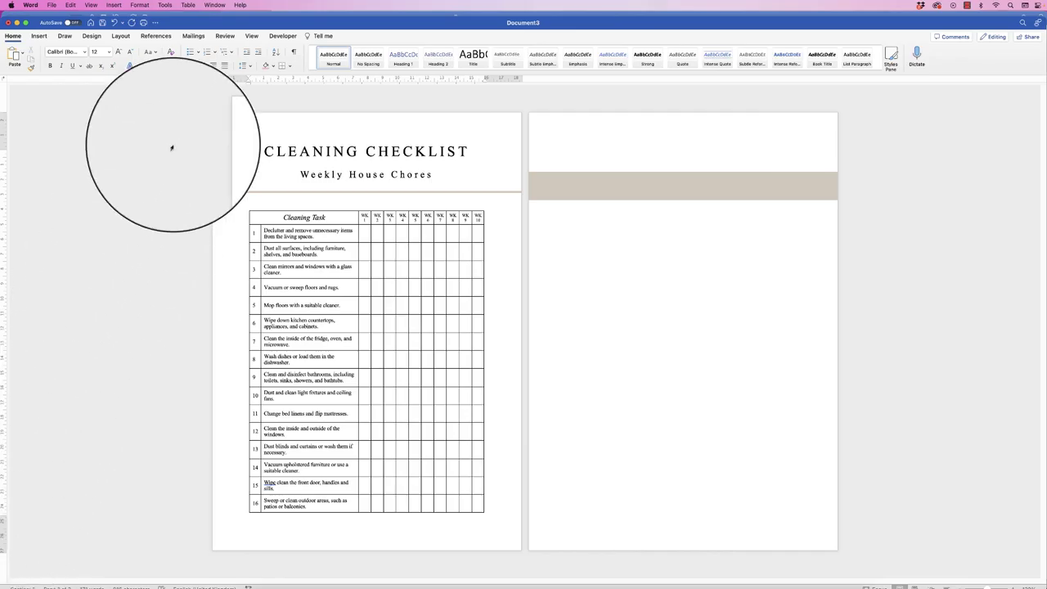
pyautogui.click(251, 36)
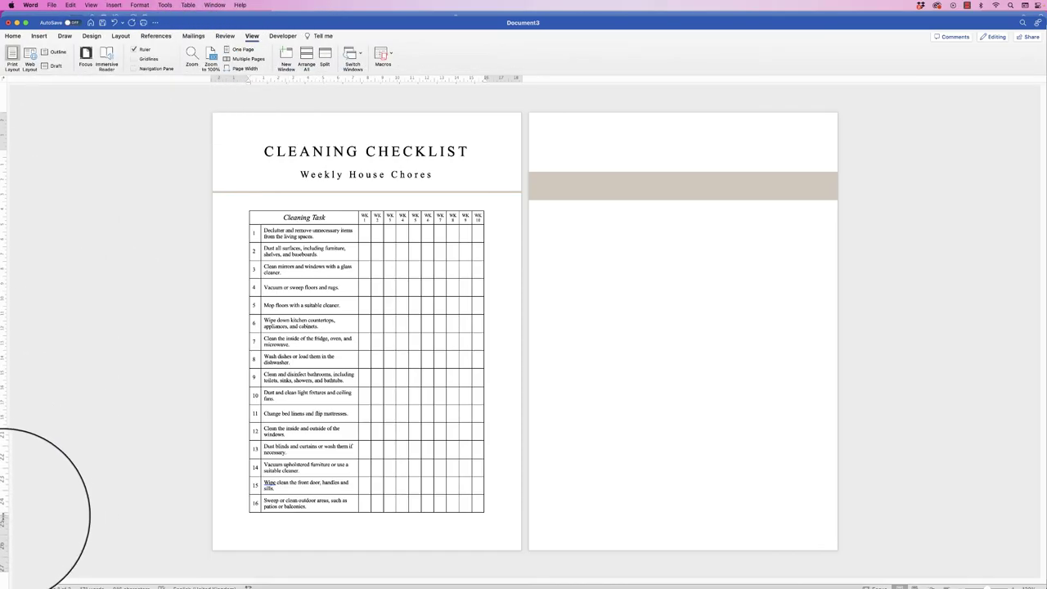
pyautogui.moveTo(3, 518); pyautogui.dragTo(2, 529)
pyautogui.click(492, 511)
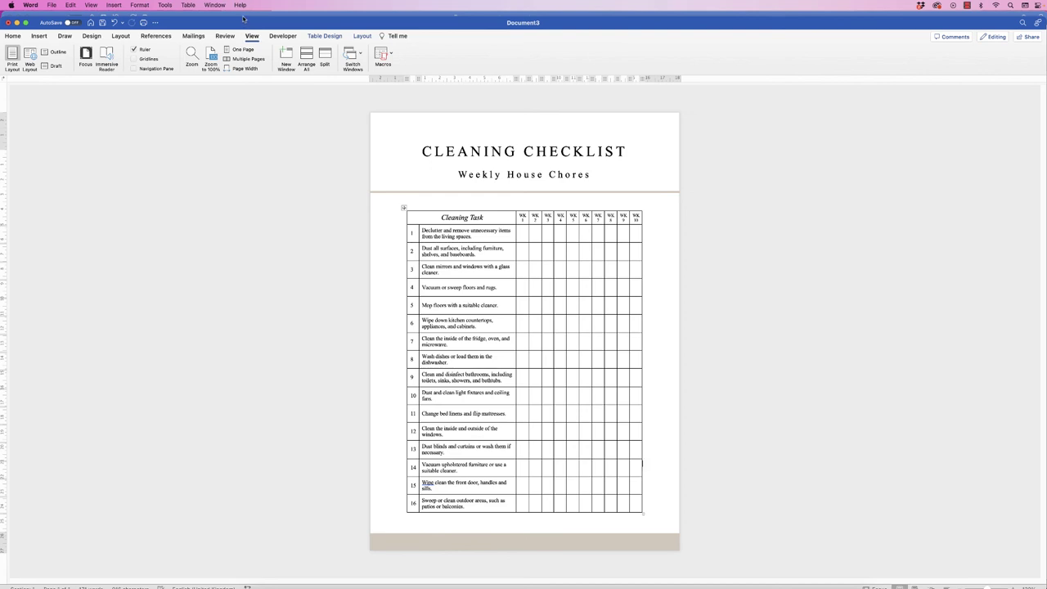
# - Examine the file formats available for saving a copy of the document, including PDF, and close the dialog without saving
pyautogui.click(52, 5)
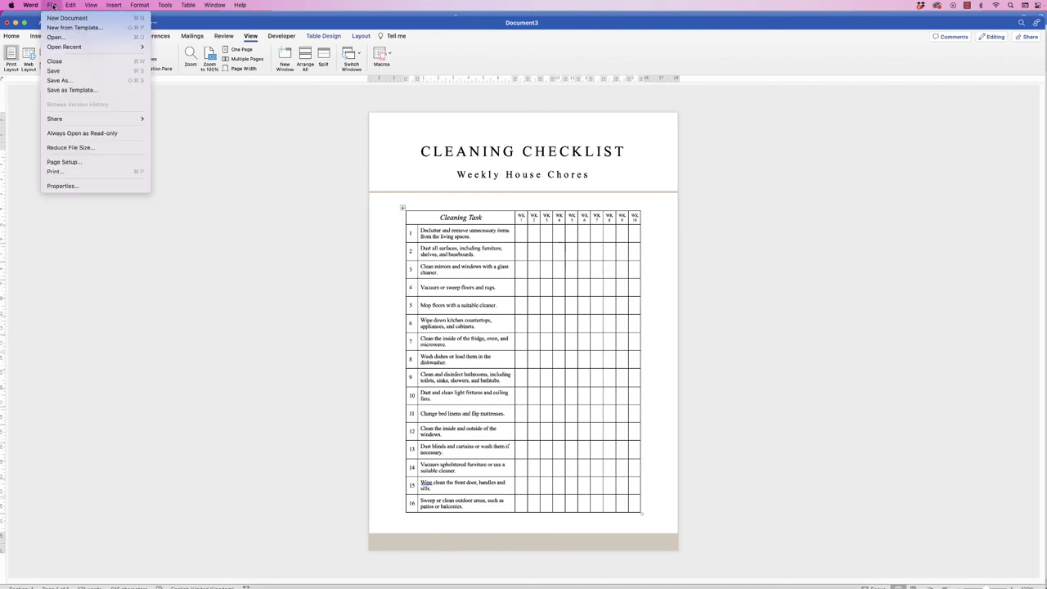
pyautogui.click(70, 81)
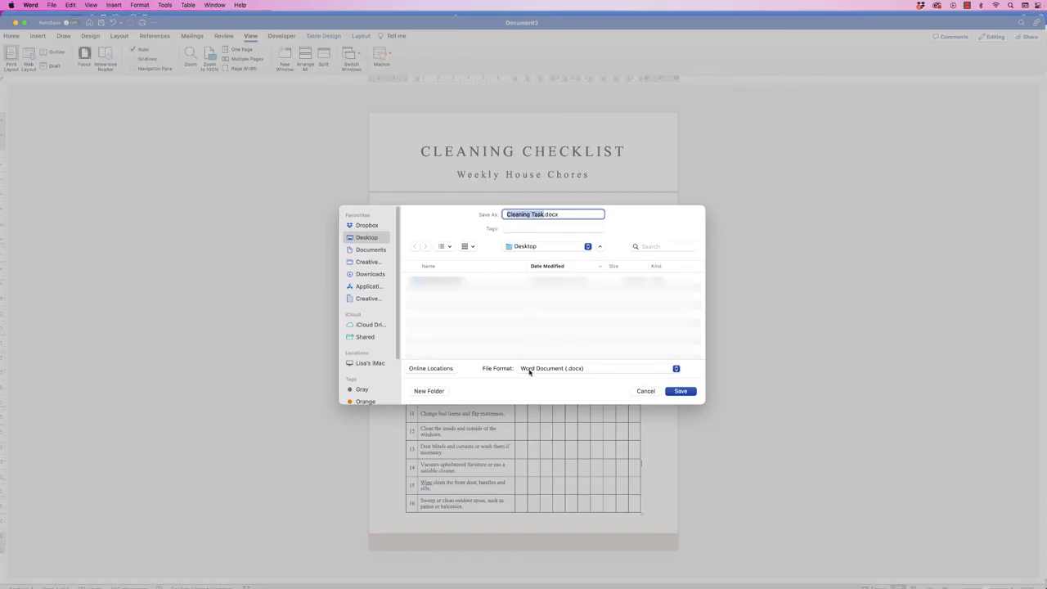
pyautogui.click(600, 369)
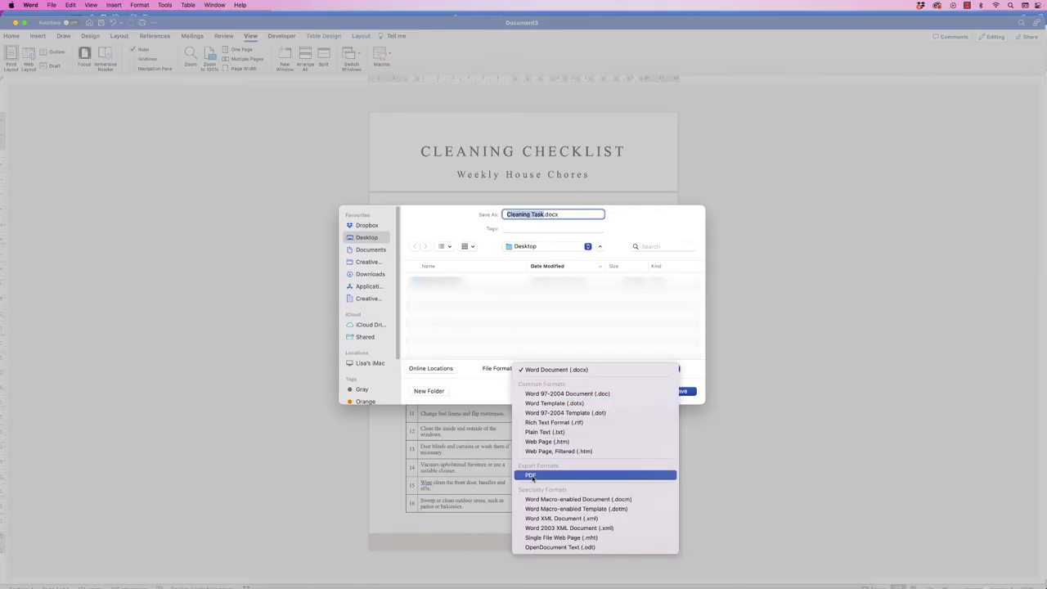
pyautogui.press('Escape')
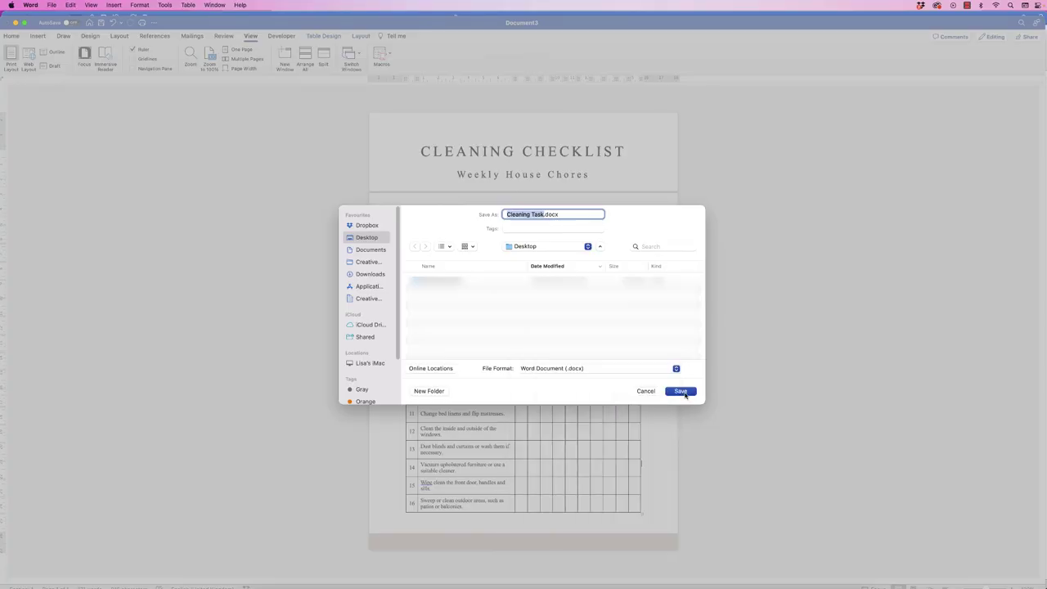
pyautogui.click(647, 392)
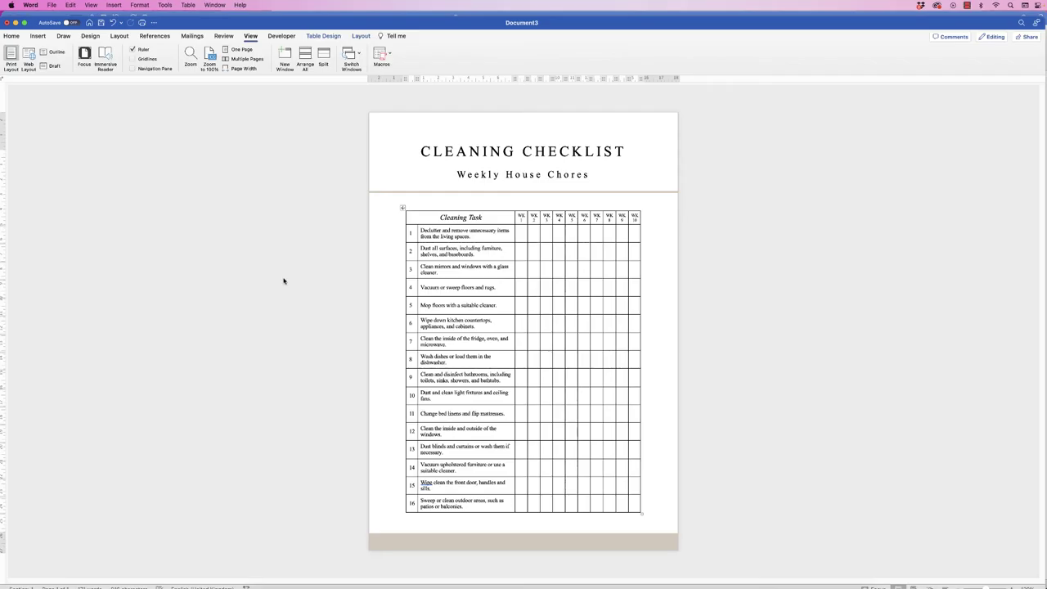